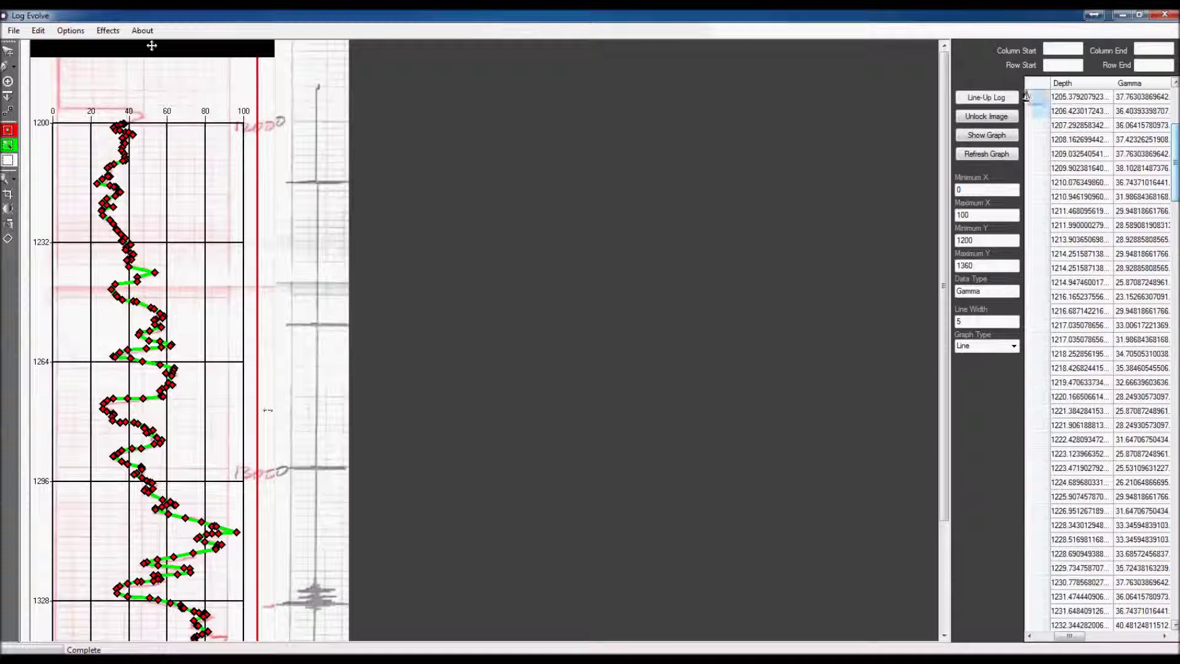
double_click(988, 290)
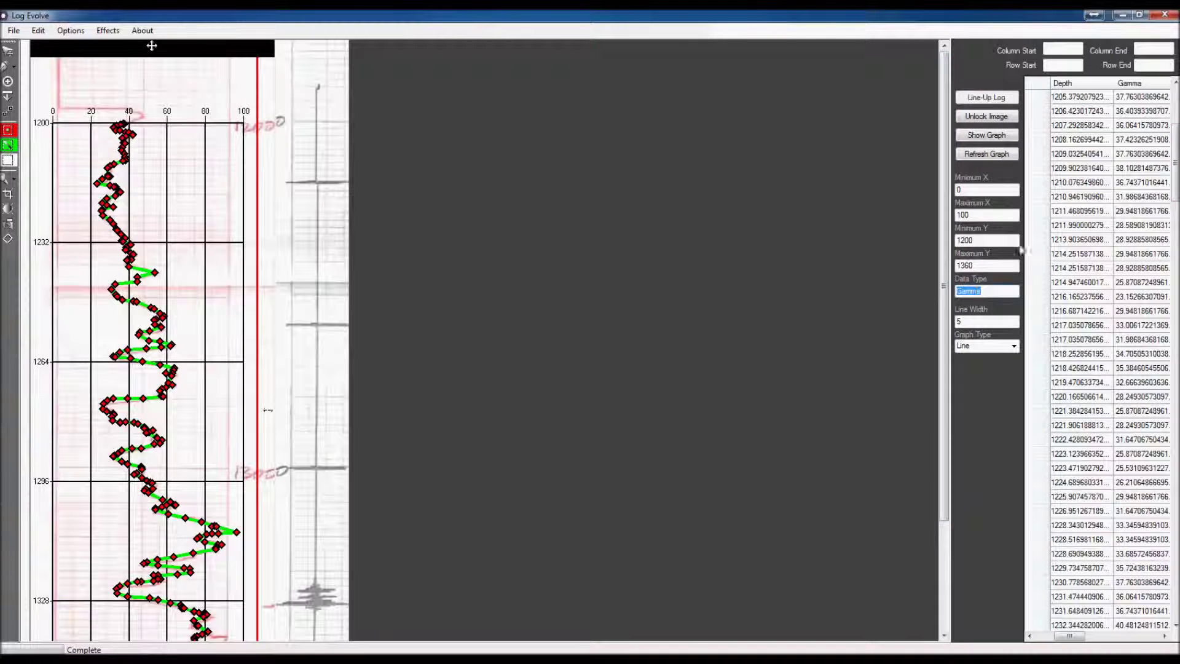
left_click_drag(1174, 161, 1175, 118)
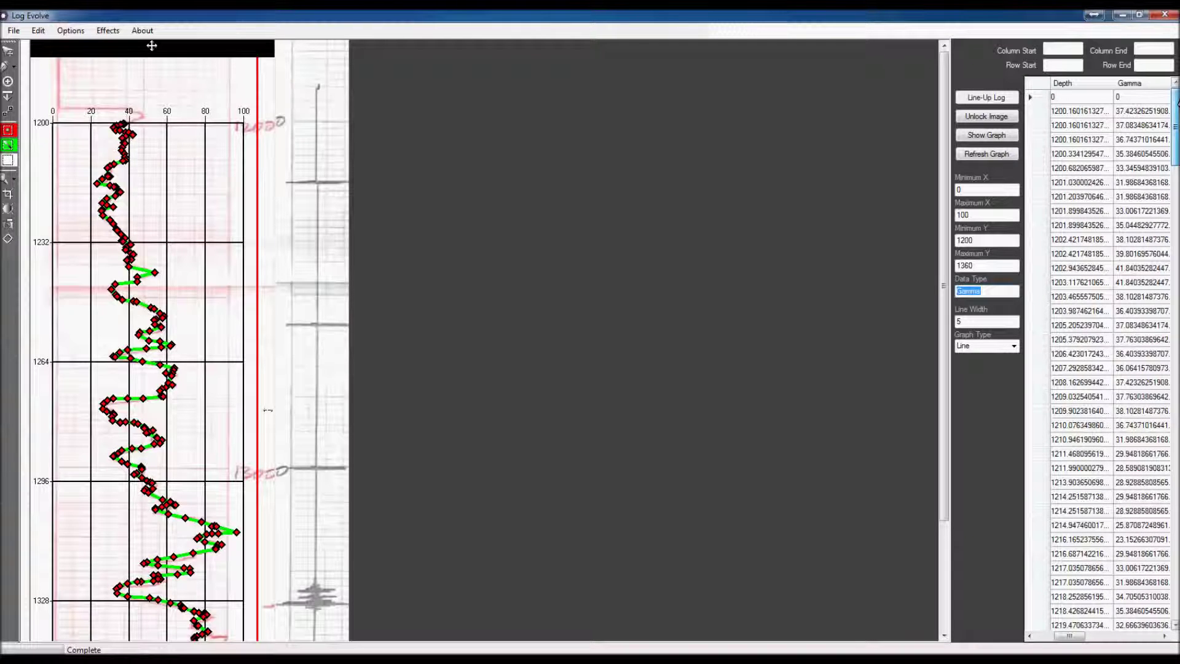
left_click(1032, 318)
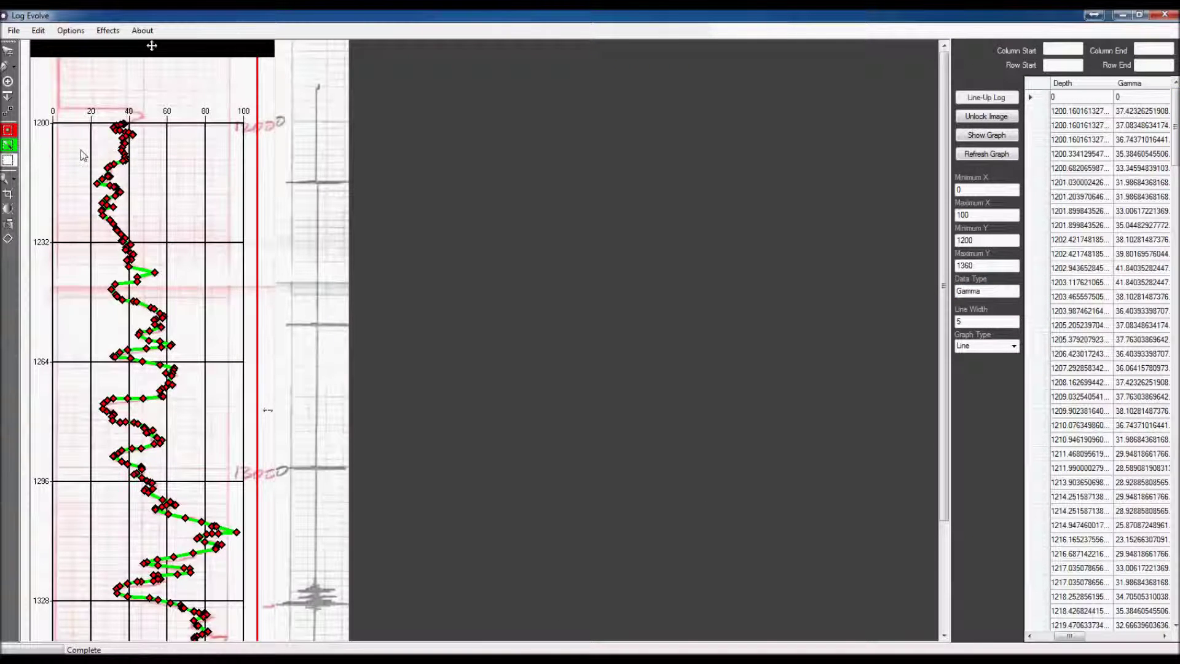
left_click_drag(112, 129, 122, 161)
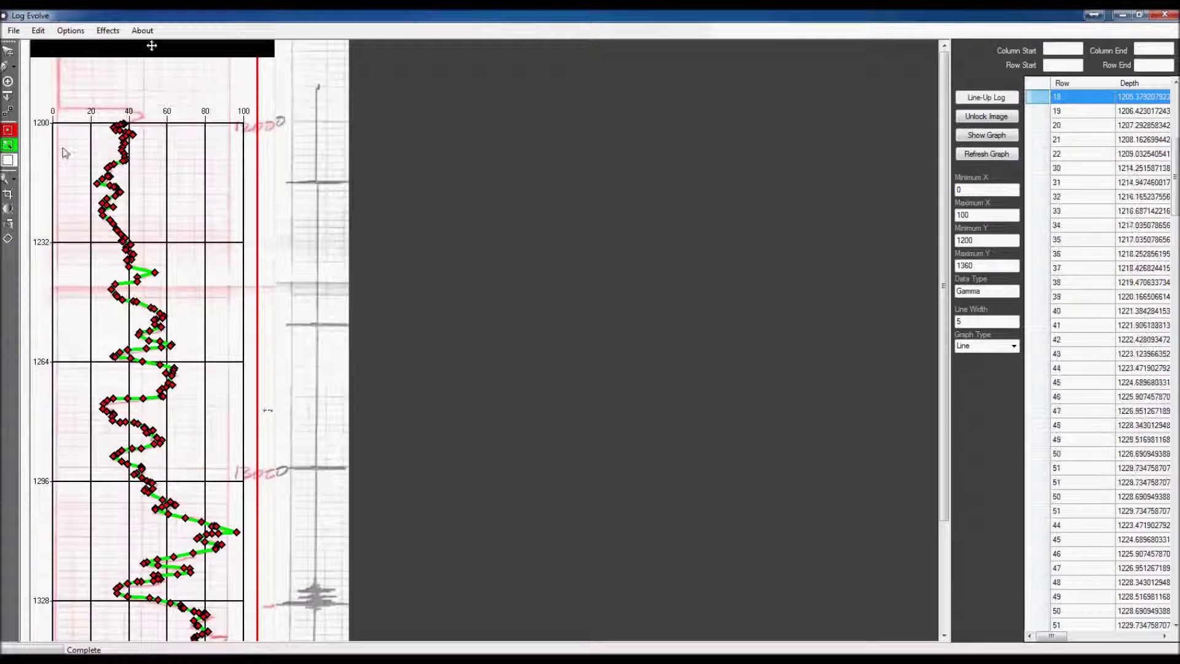
- Change the pen point color of the digitized gamma curve to Orchid
left_click(8, 130)
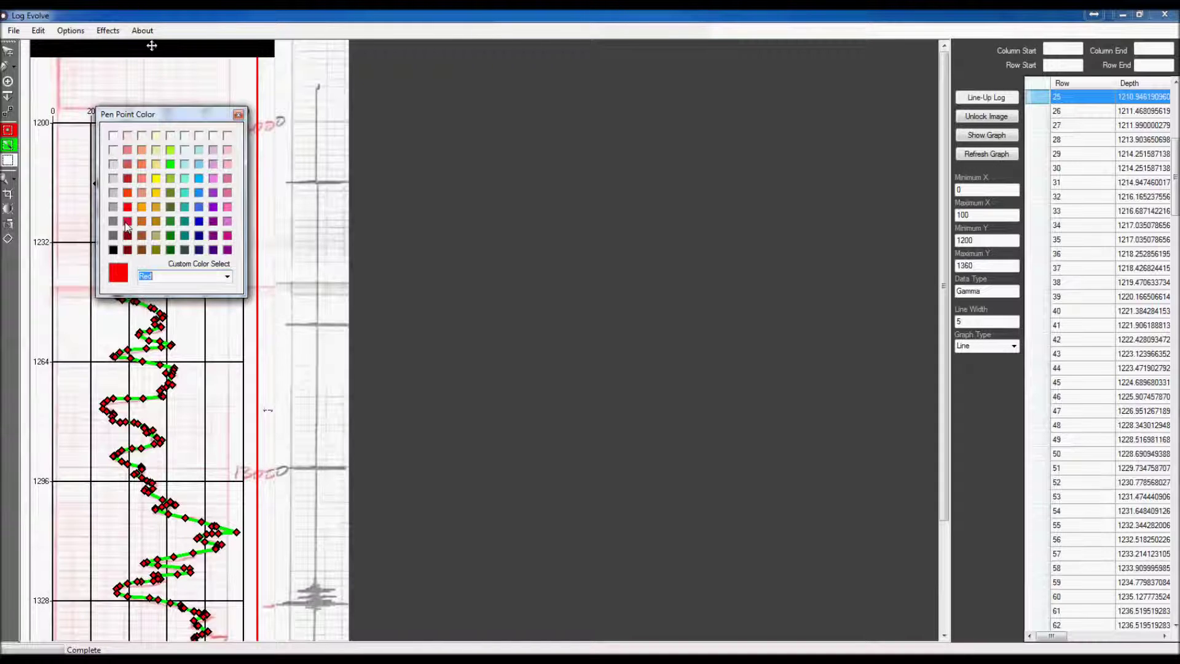
left_click(227, 221)
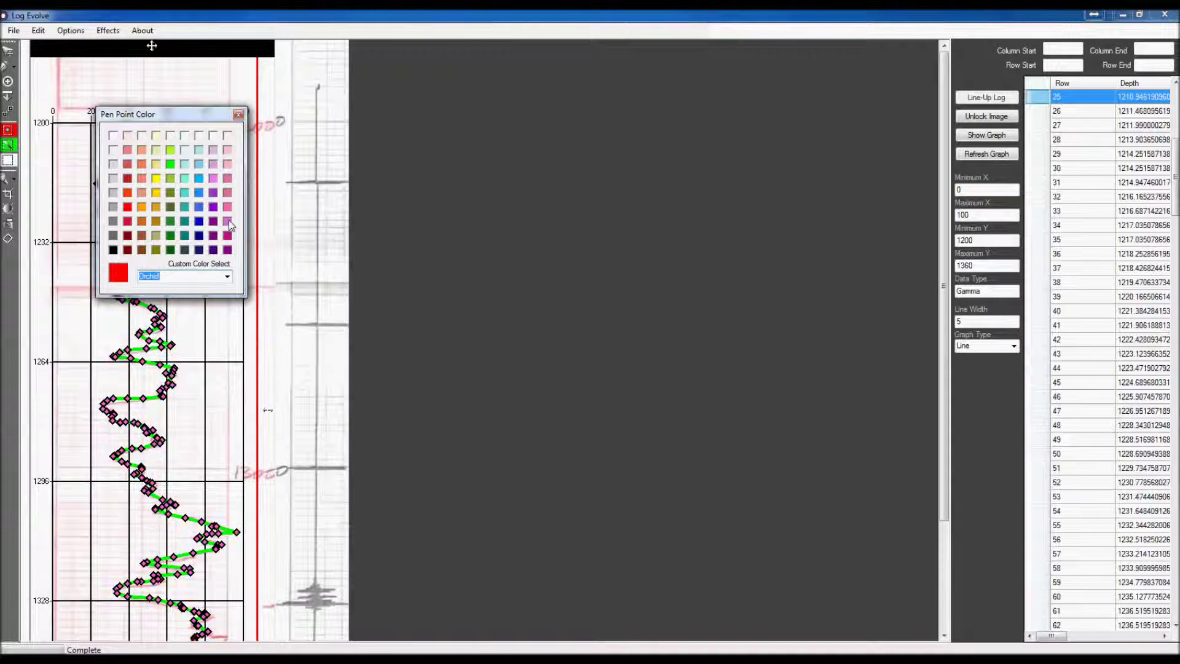
left_click(238, 114)
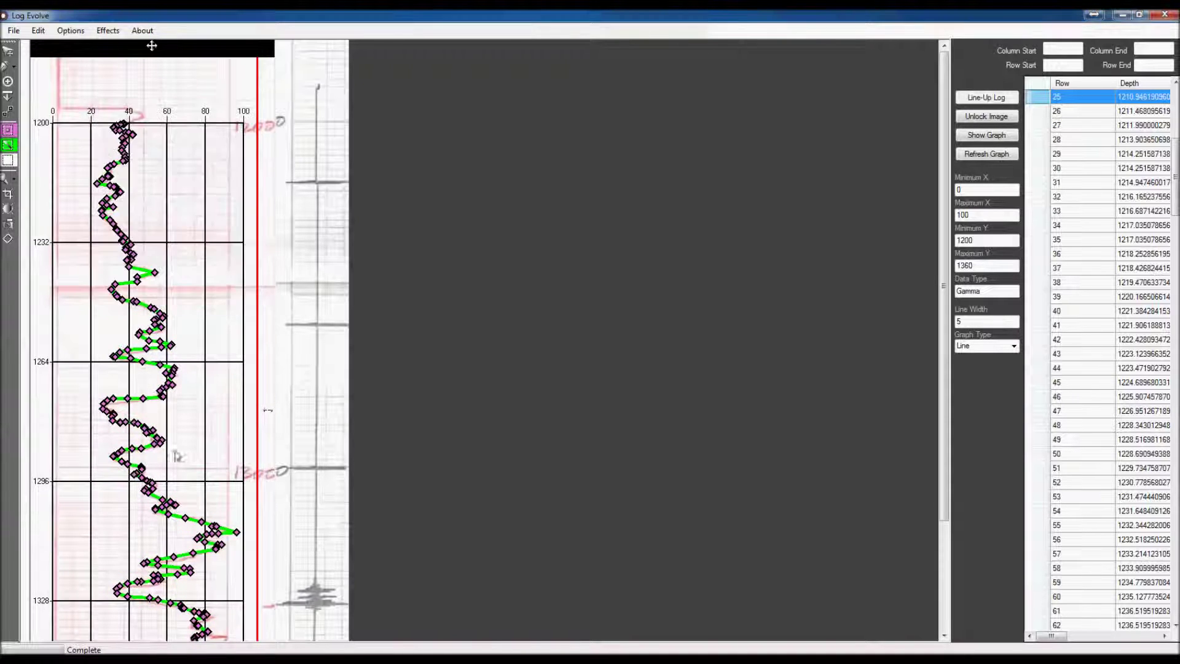
- Change the graph line color of the gamma curve to crimson, trying LightPink first
left_click(8, 145)
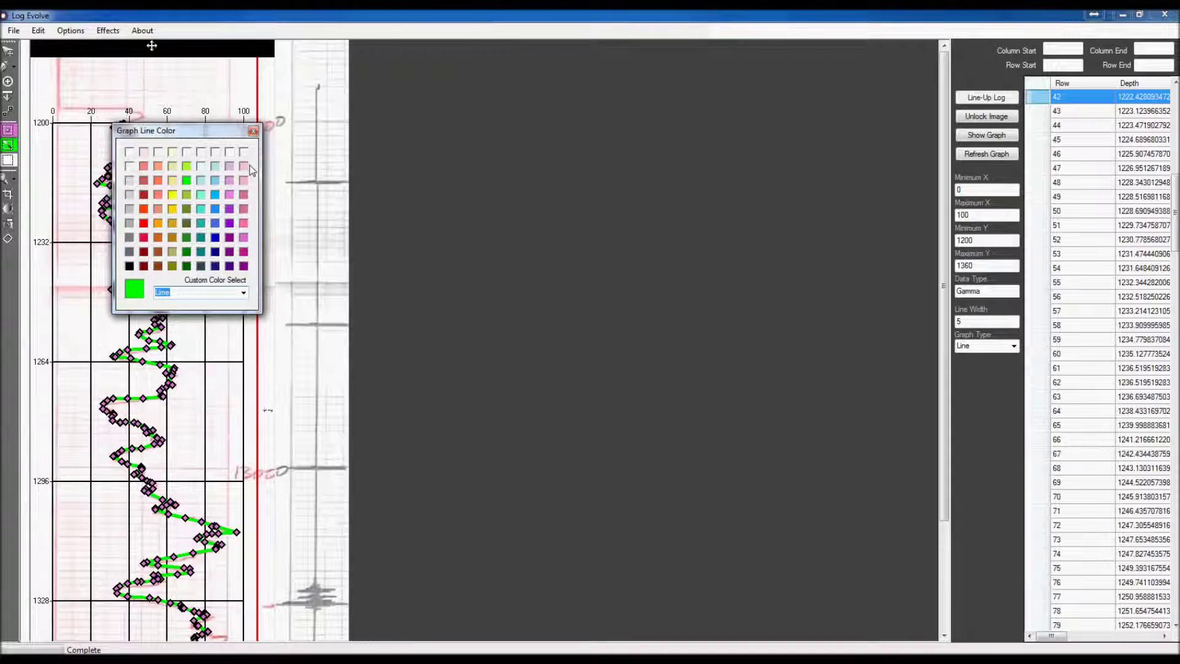
left_click(244, 180)
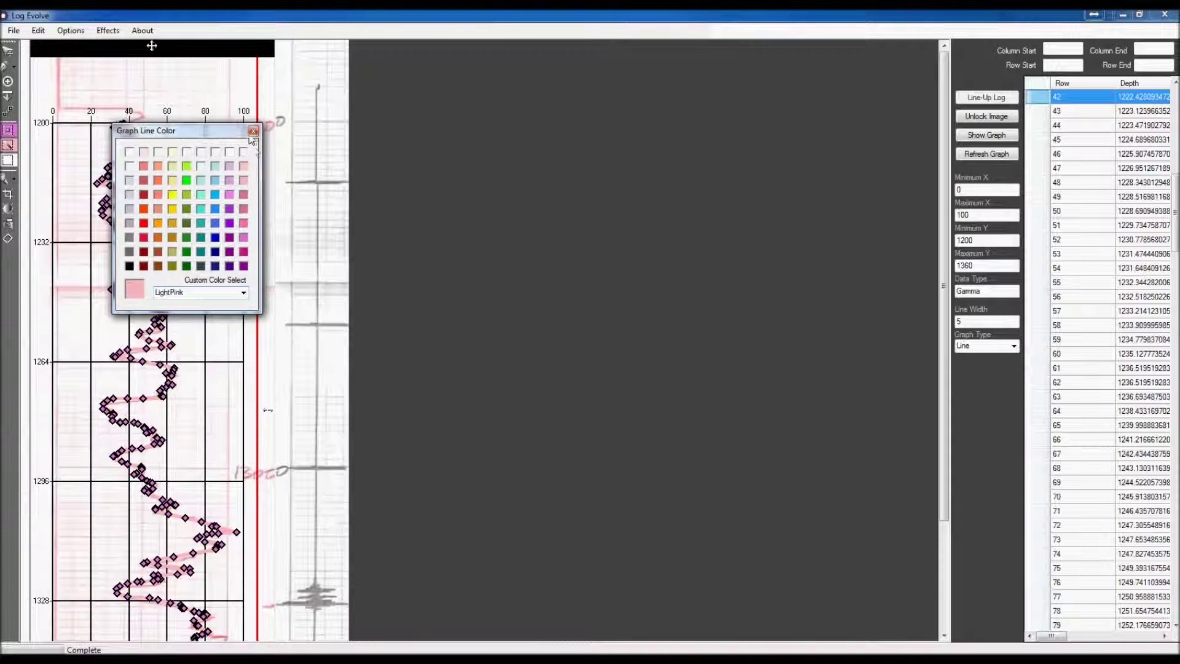
left_click(143, 239)
left_click(254, 131)
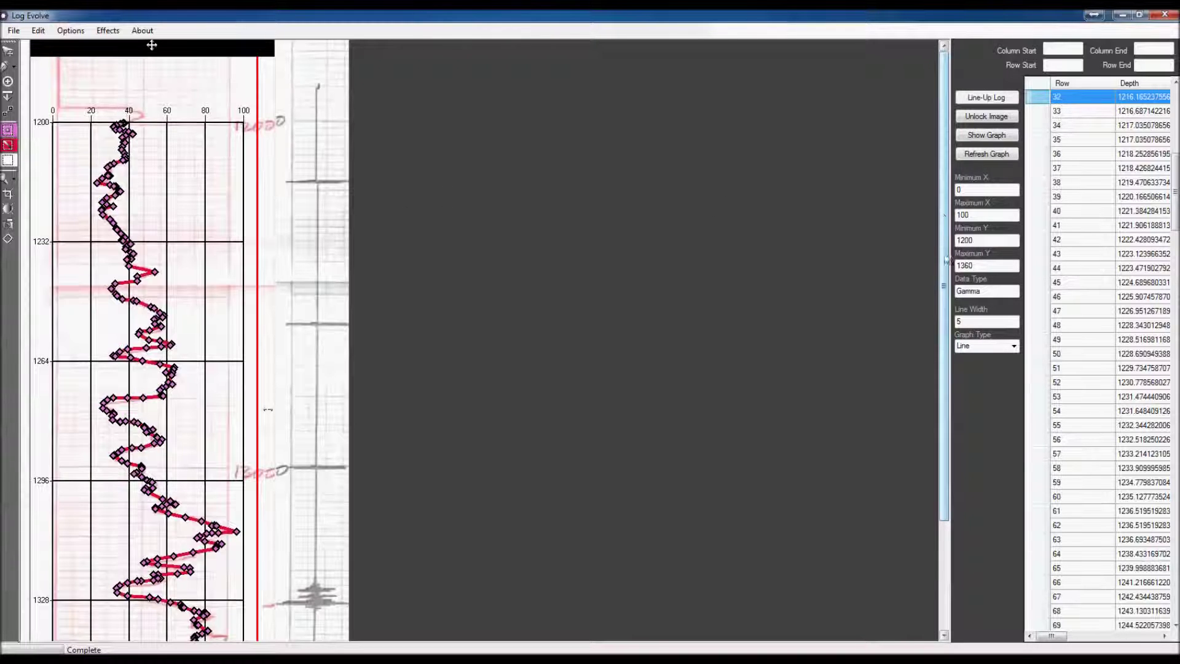
scroll(945, 264, "down", 3)
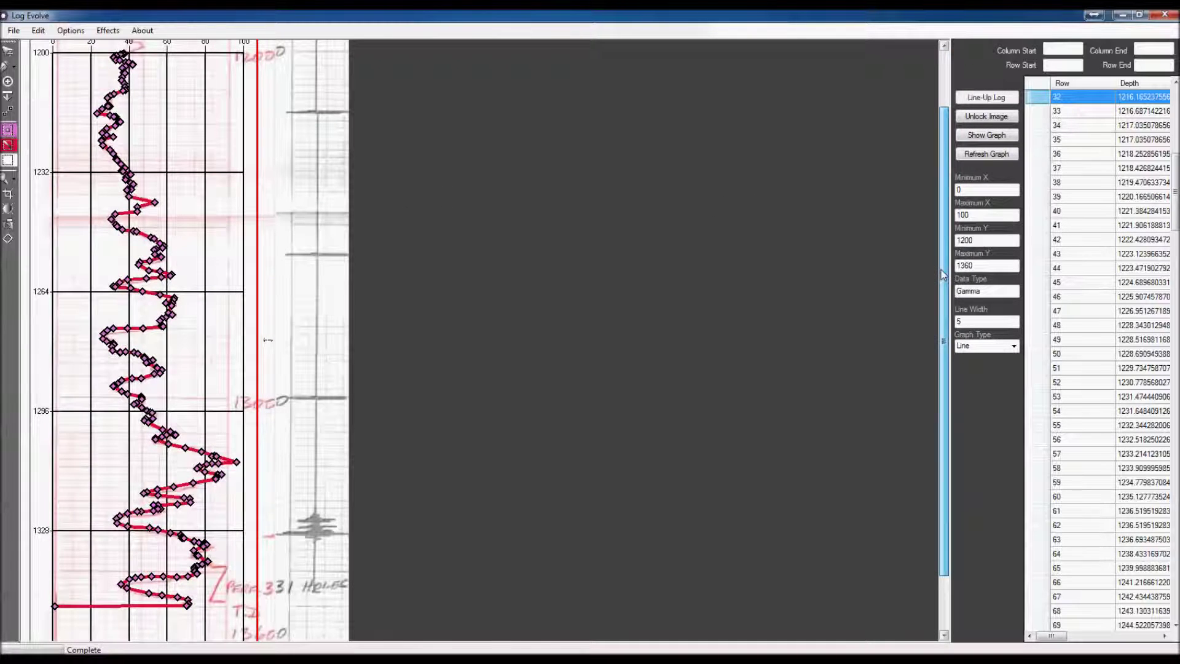
scroll(943, 275, "down", 3)
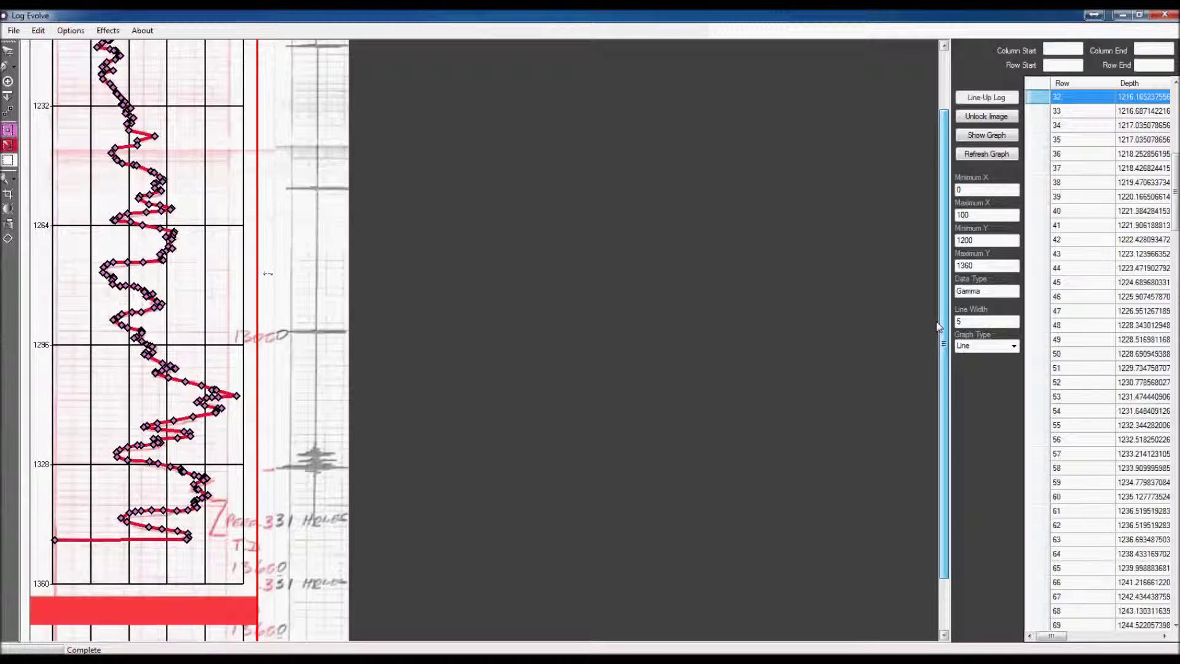
scroll(944, 295, "up", 3)
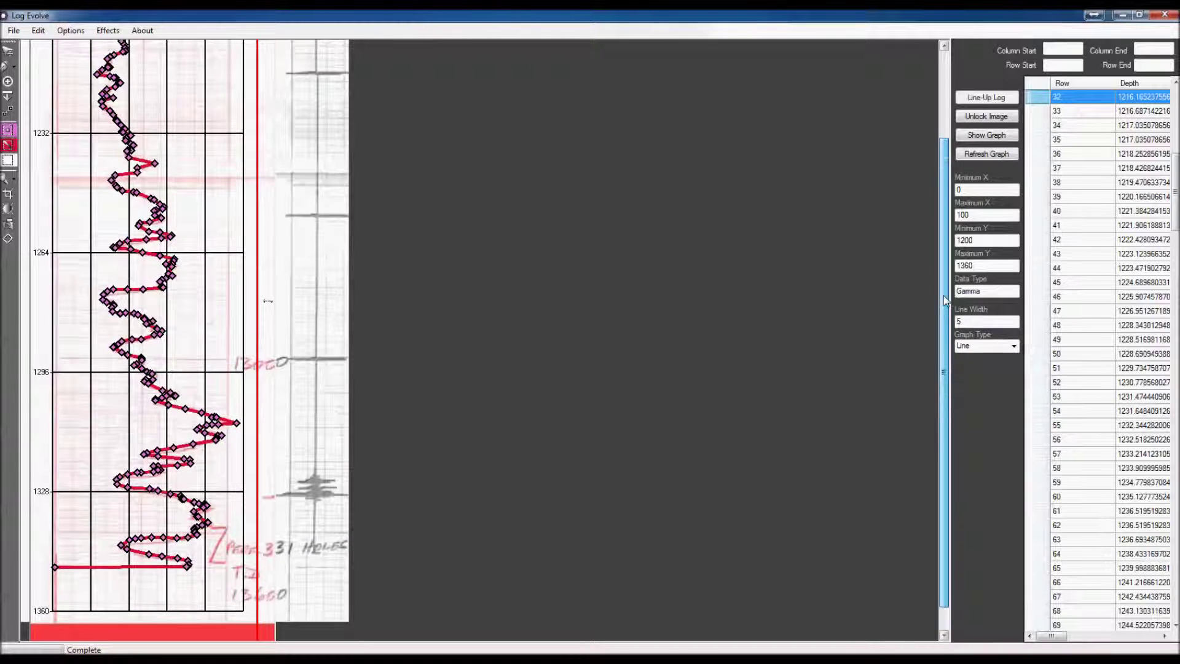
scroll(945, 280, "up", 1)
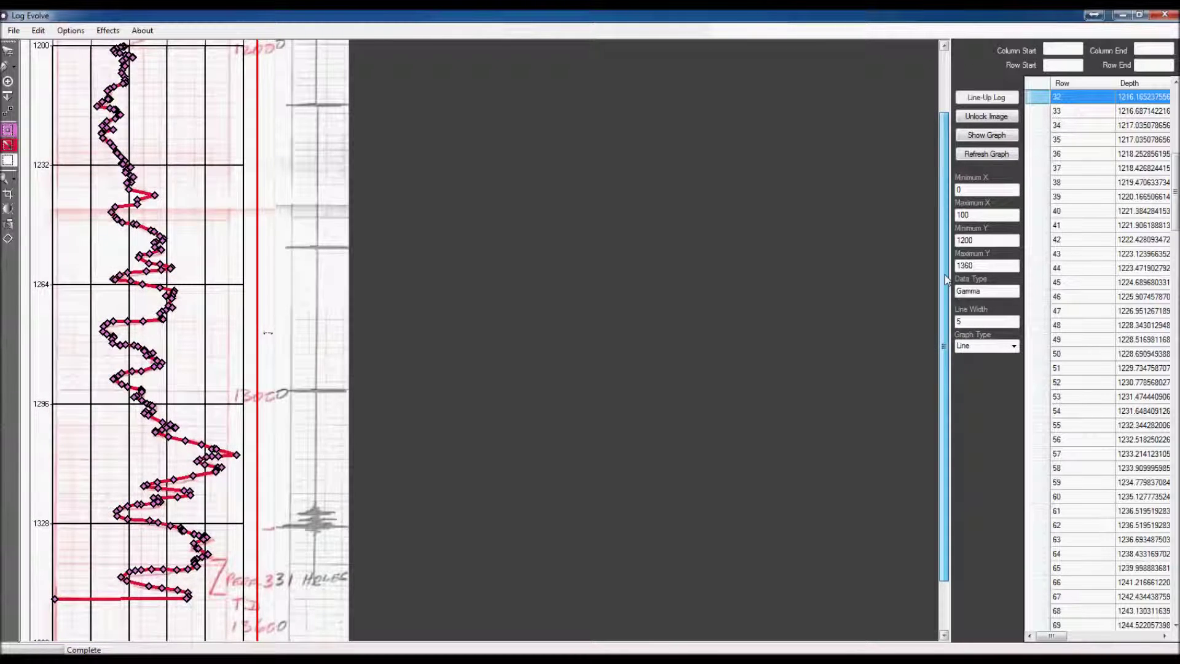
scroll(947, 279, "up", 2)
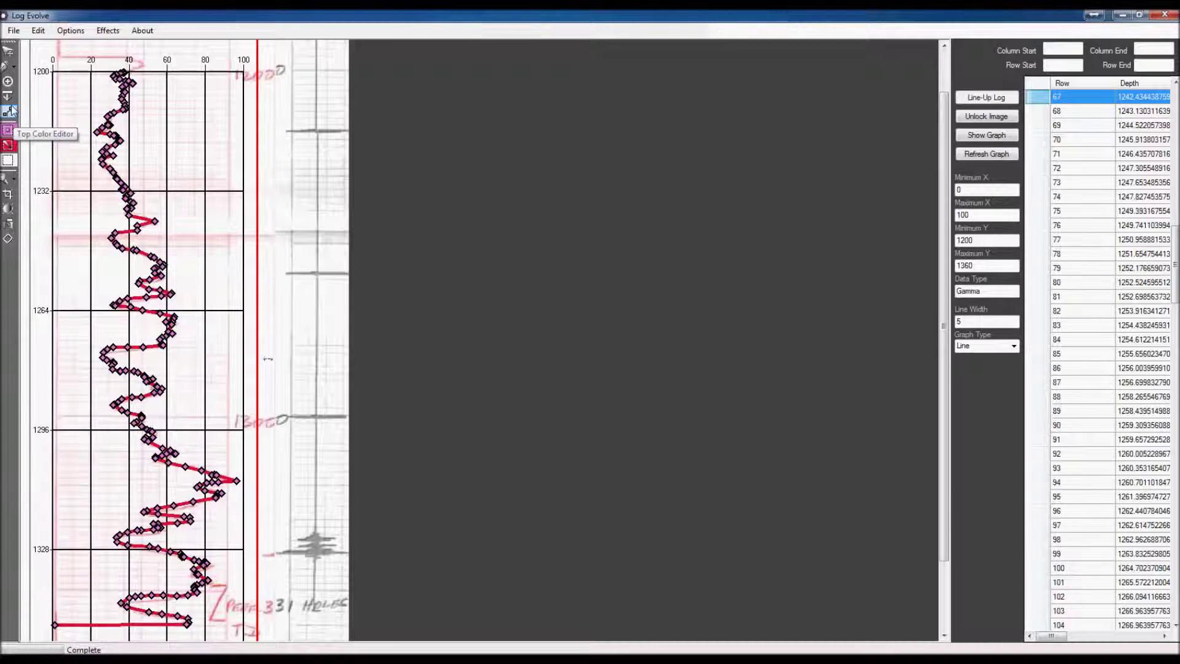
- Set the color for new tops to Gold
left_click(8, 161)
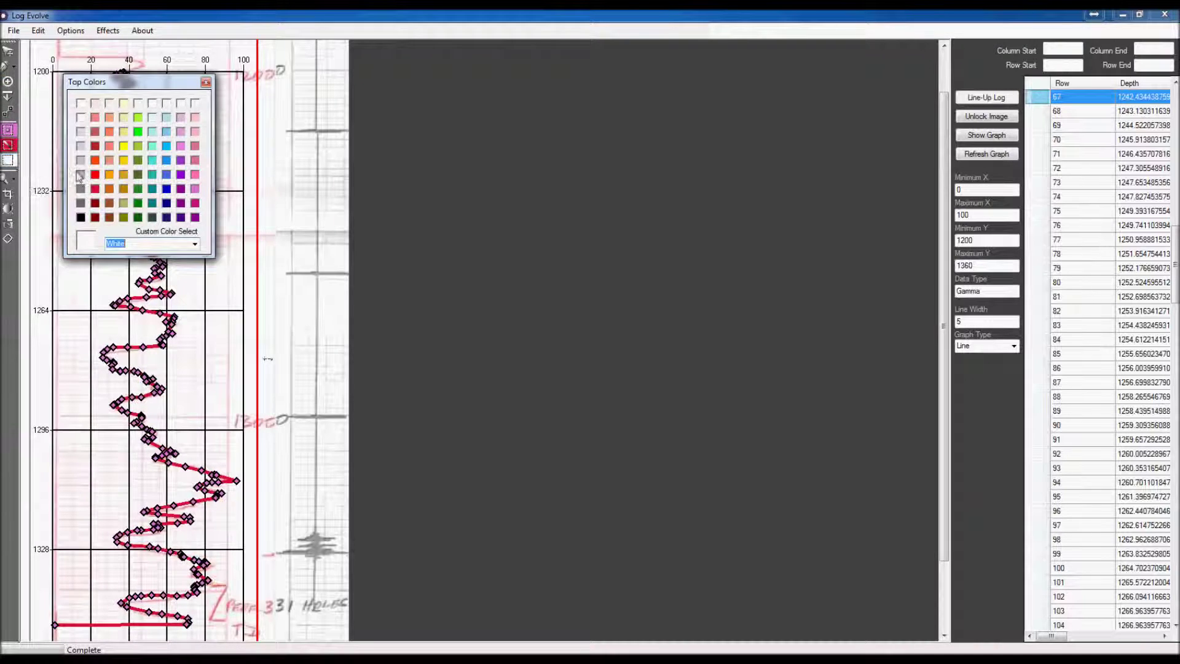
left_click(123, 162)
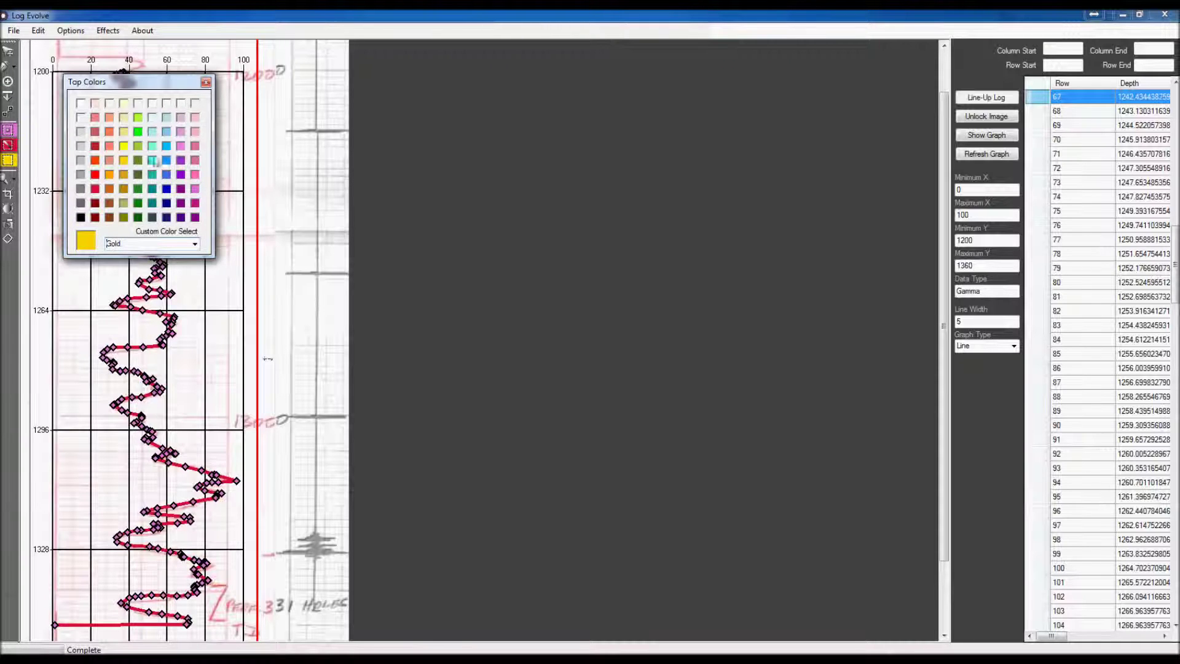
left_click(205, 83)
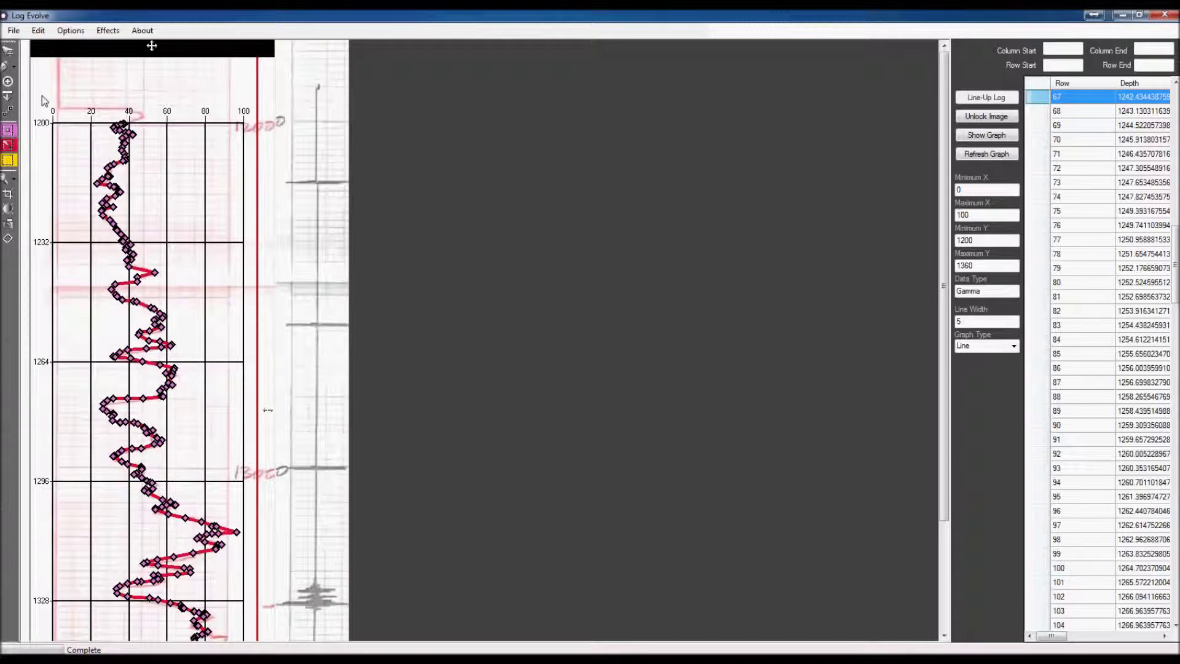
- Add a new top with the default name at a depth of about 1244, and check its entry in the data table
left_click(10, 93)
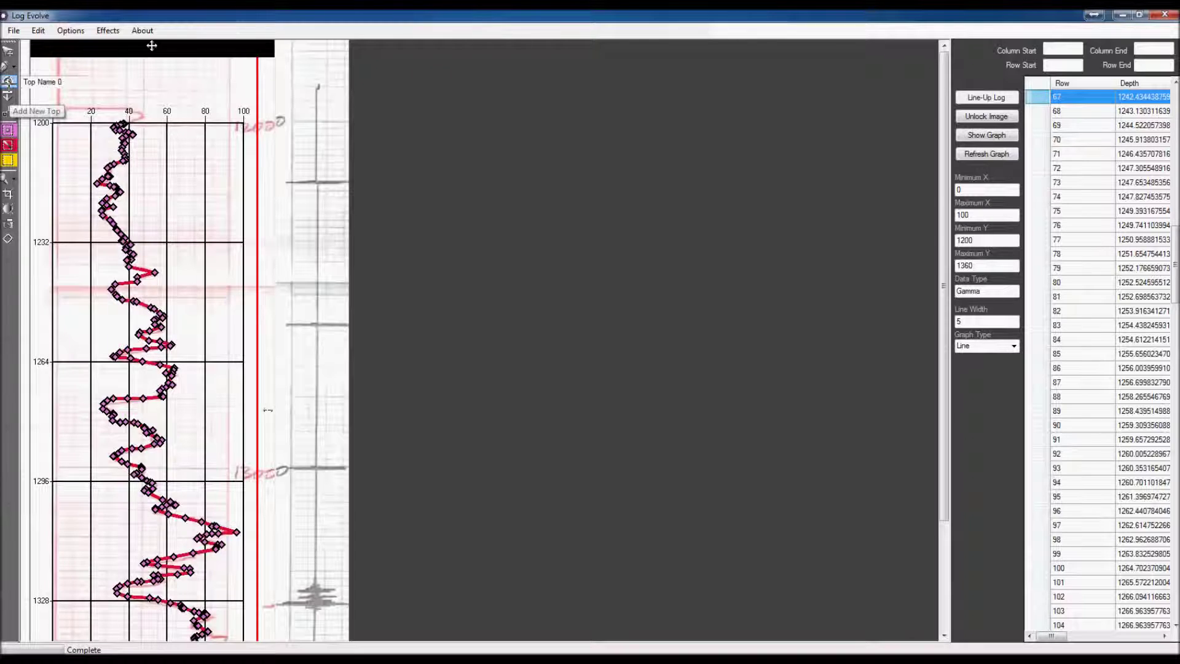
left_click_drag(65, 83, 22, 82)
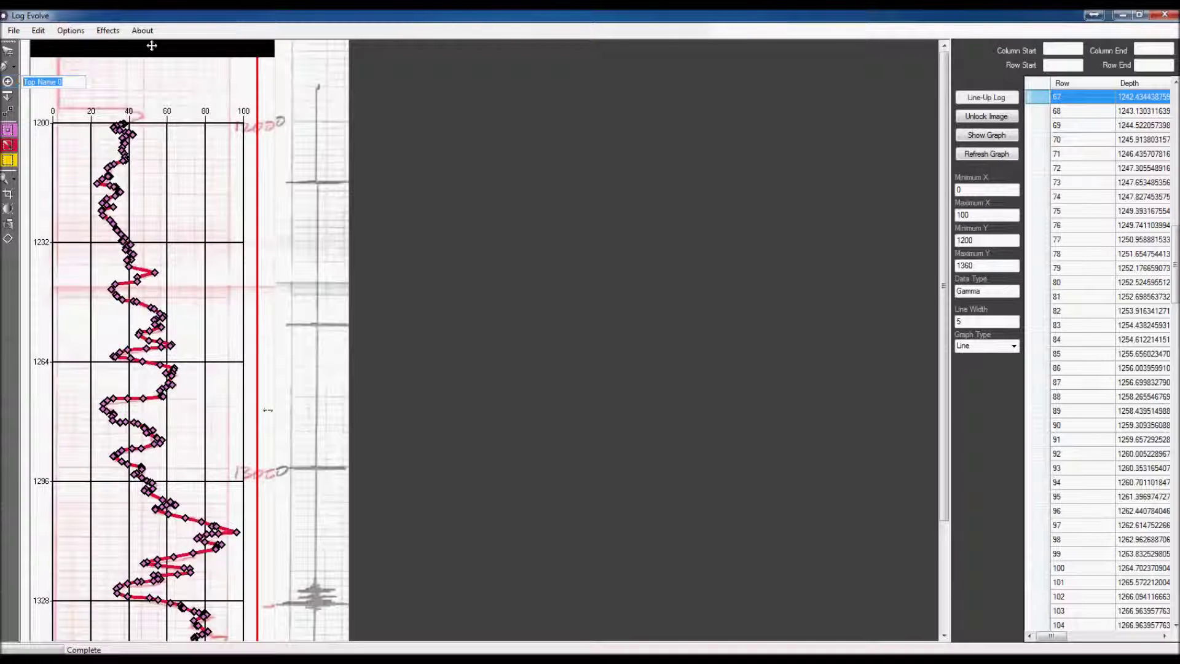
left_click(68, 82)
left_click(220, 287)
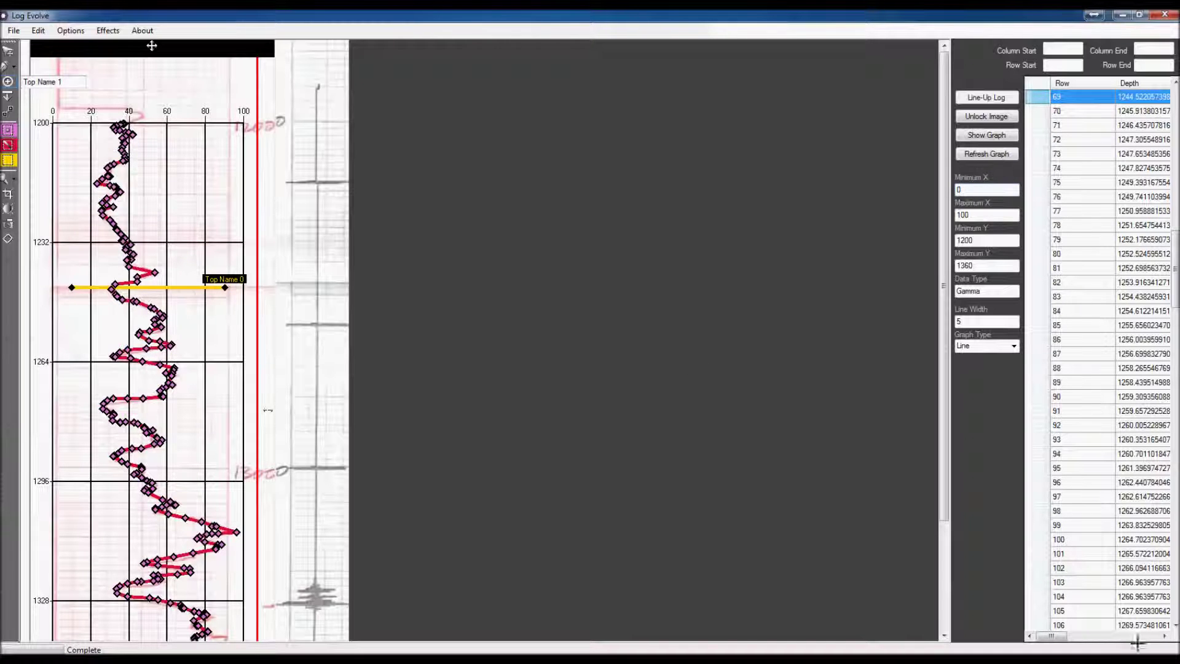
left_click_drag(1056, 636, 1106, 636)
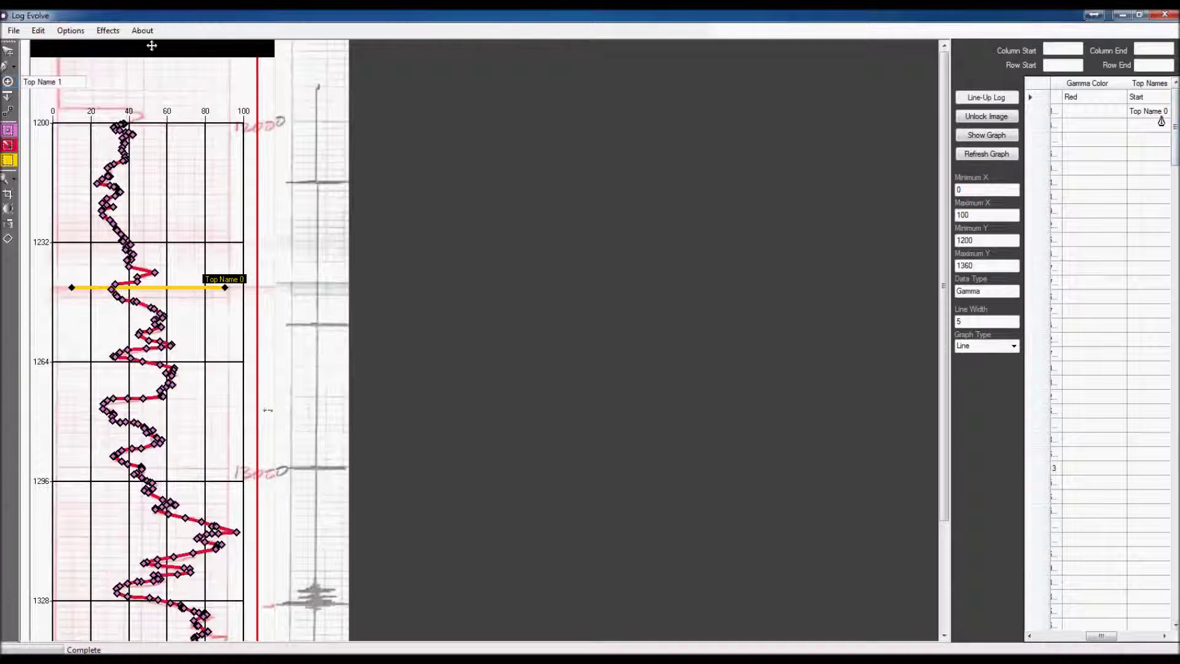
left_click_drag(1105, 641, 1136, 643)
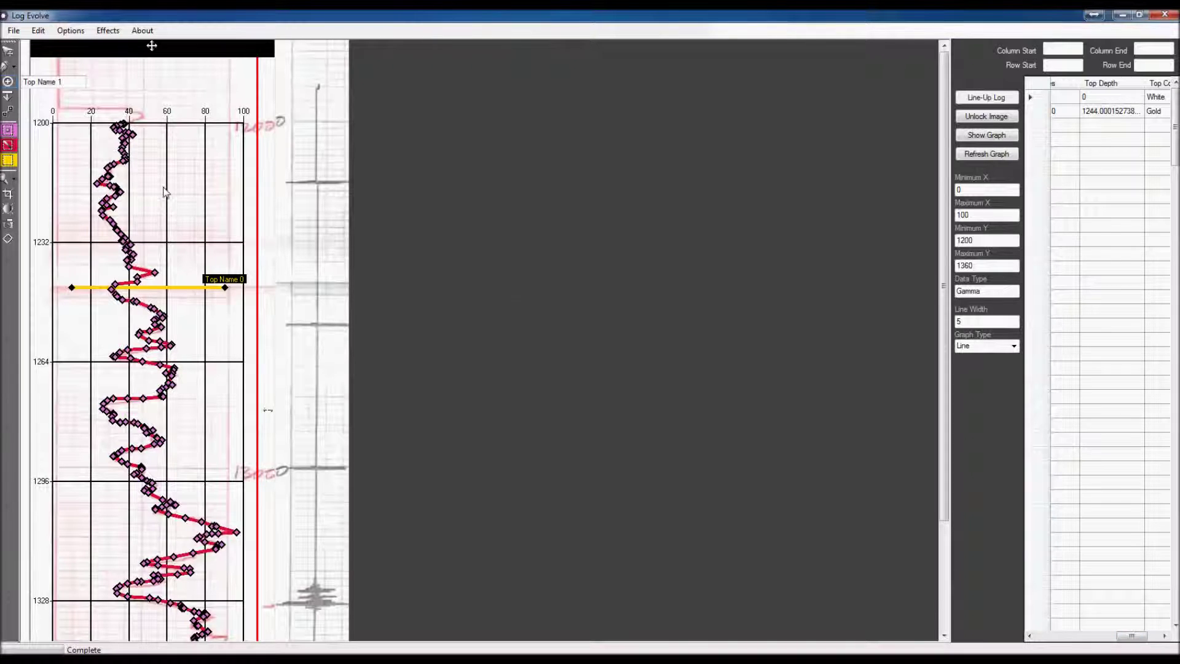
- Add a second, yellow-green top at a depth of about 1280, and move the gold top down to about 1253
left_click(8, 159)
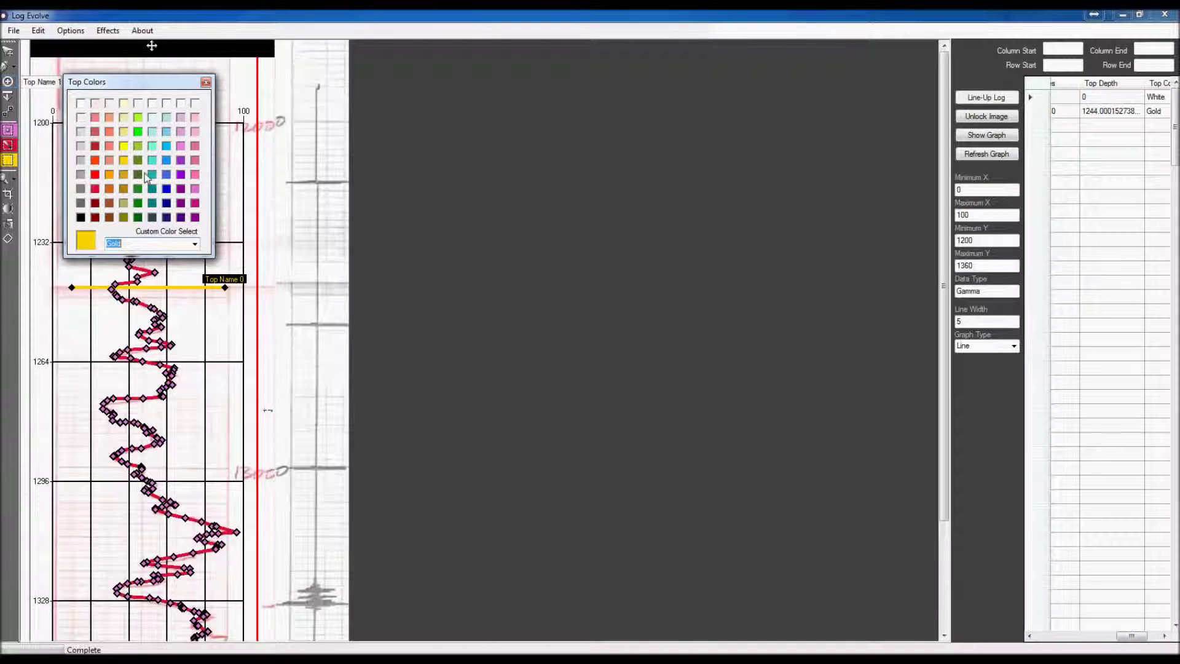
left_click(206, 82)
left_click(225, 420)
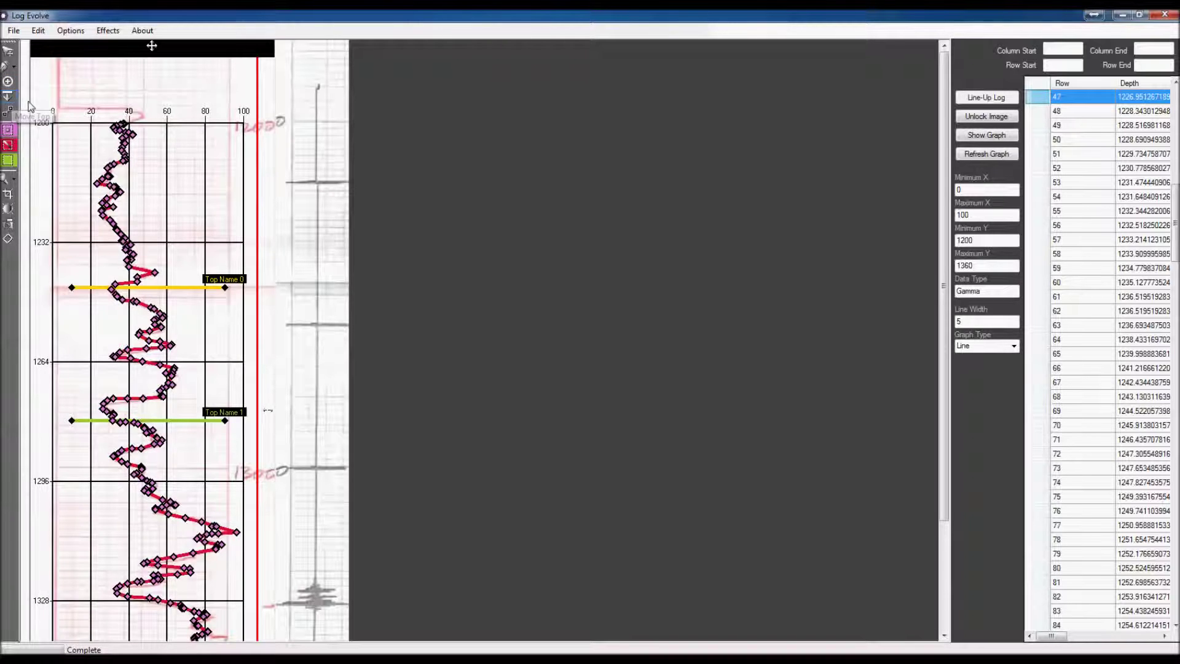
left_click_drag(226, 292, 222, 326)
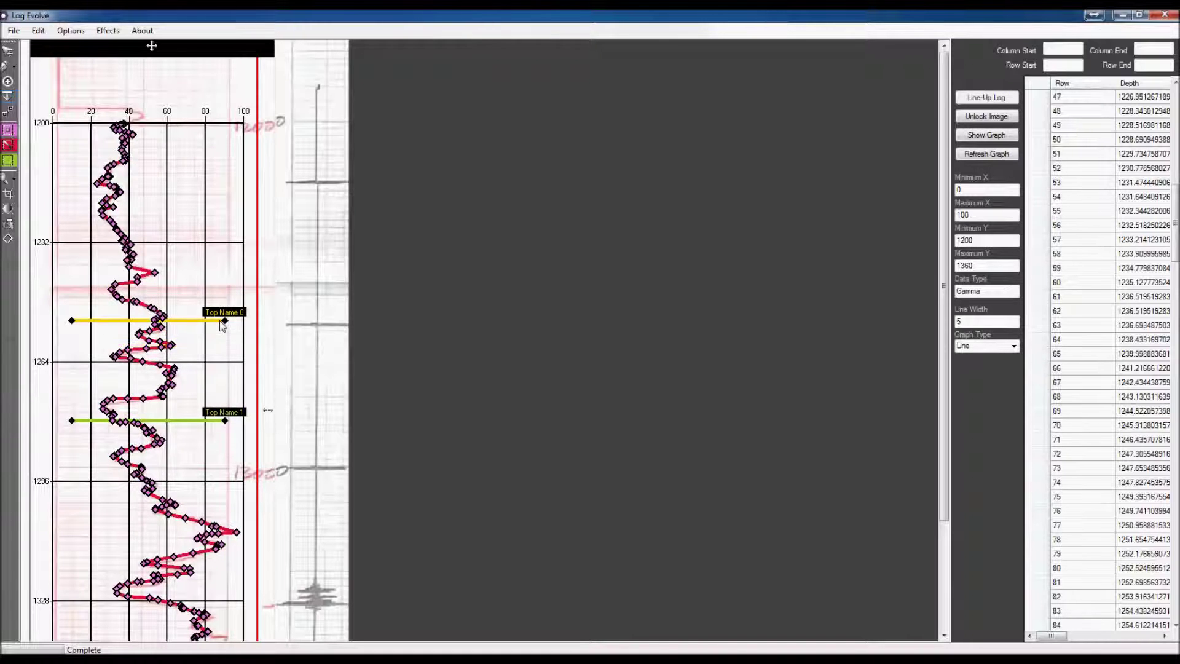
- Recolor the lower top line, at a depth of about 1280, to black with the Top Color Editor
left_click(9, 114)
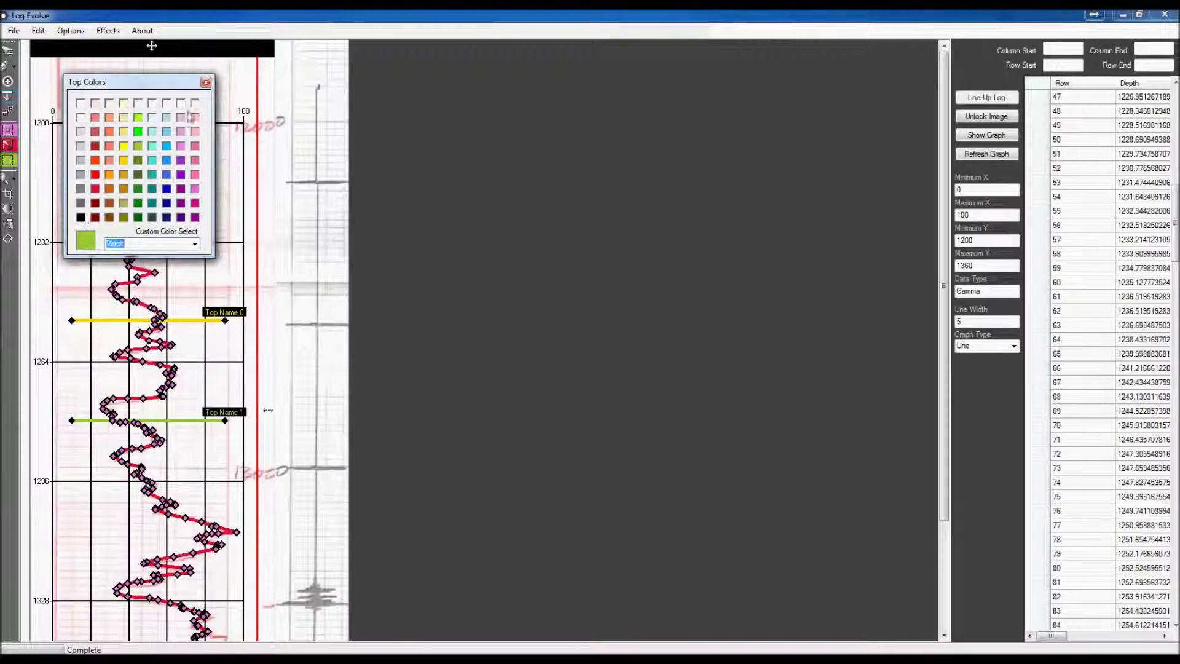
left_click(80, 217)
left_click(206, 83)
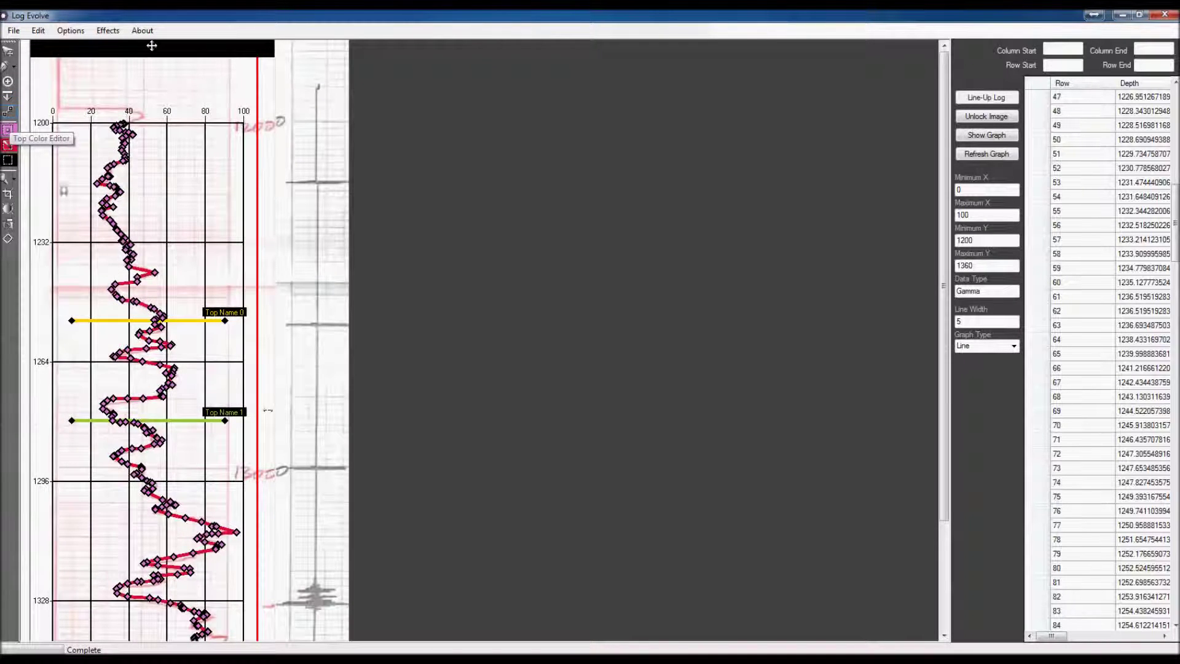
left_click(225, 421)
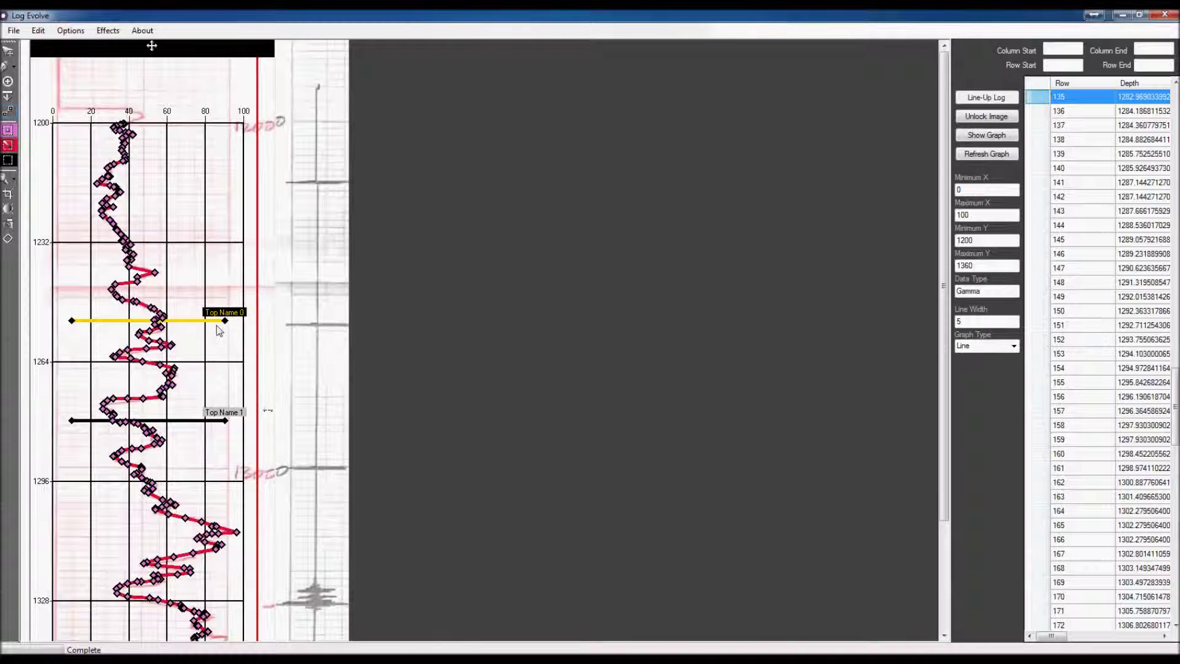
left_click(212, 423)
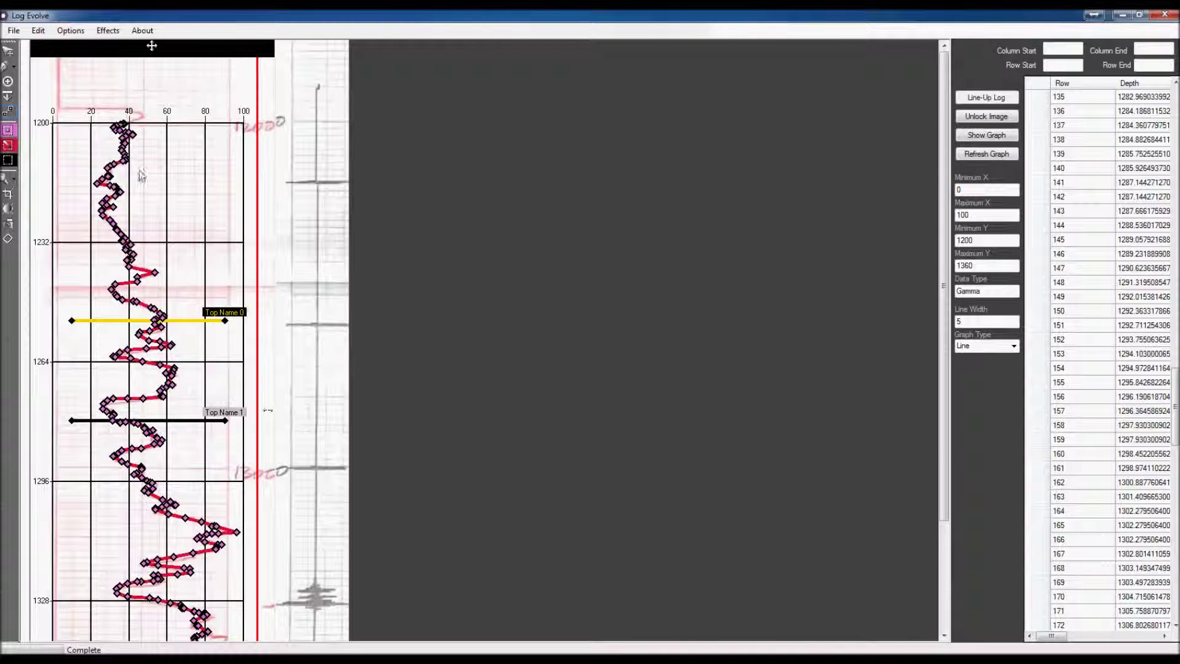
left_click(119, 131)
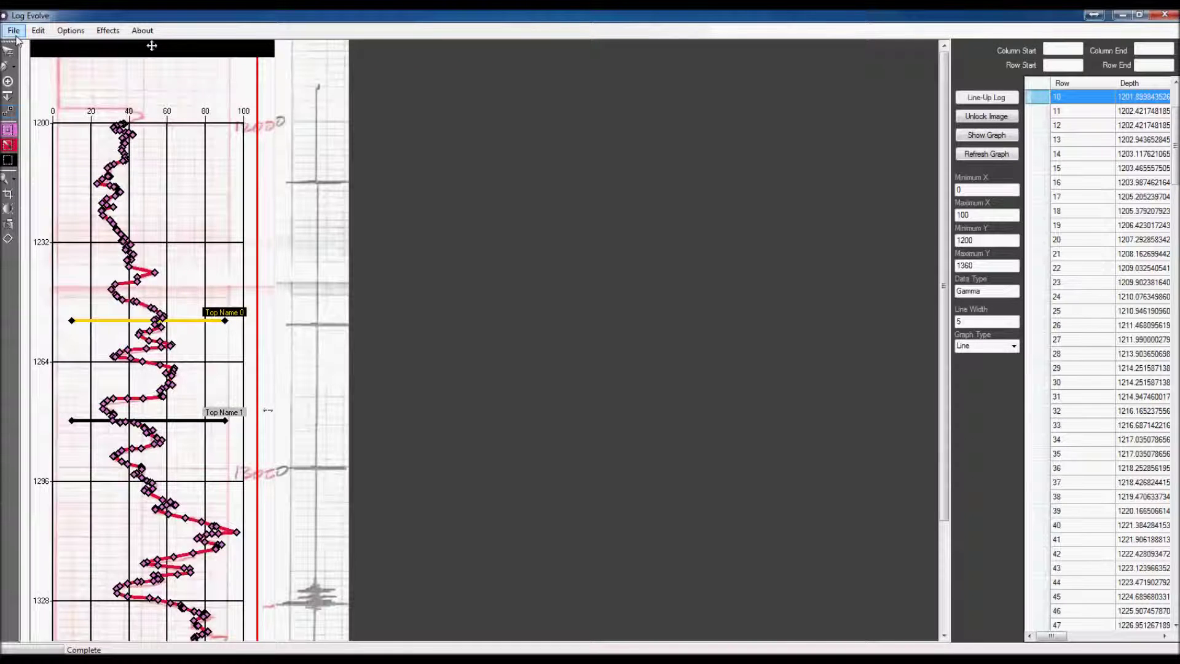
- Start an XLSX export of the log data and open the field options for the log information below its dialog
left_click(15, 32)
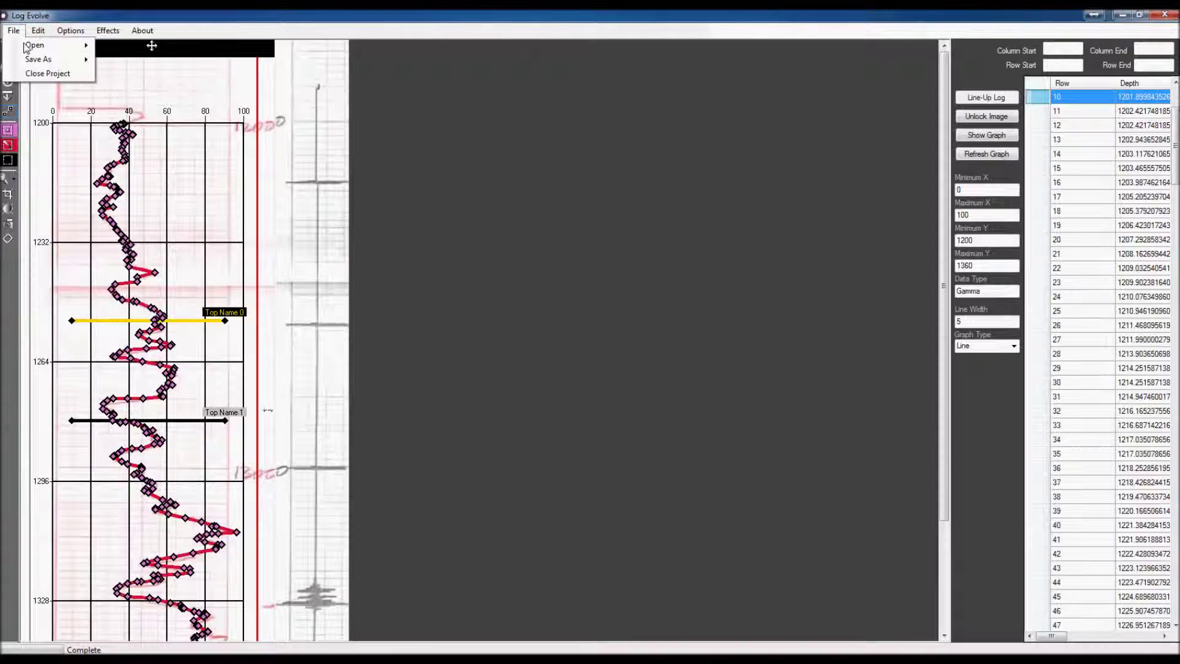
mouse_move(34, 61)
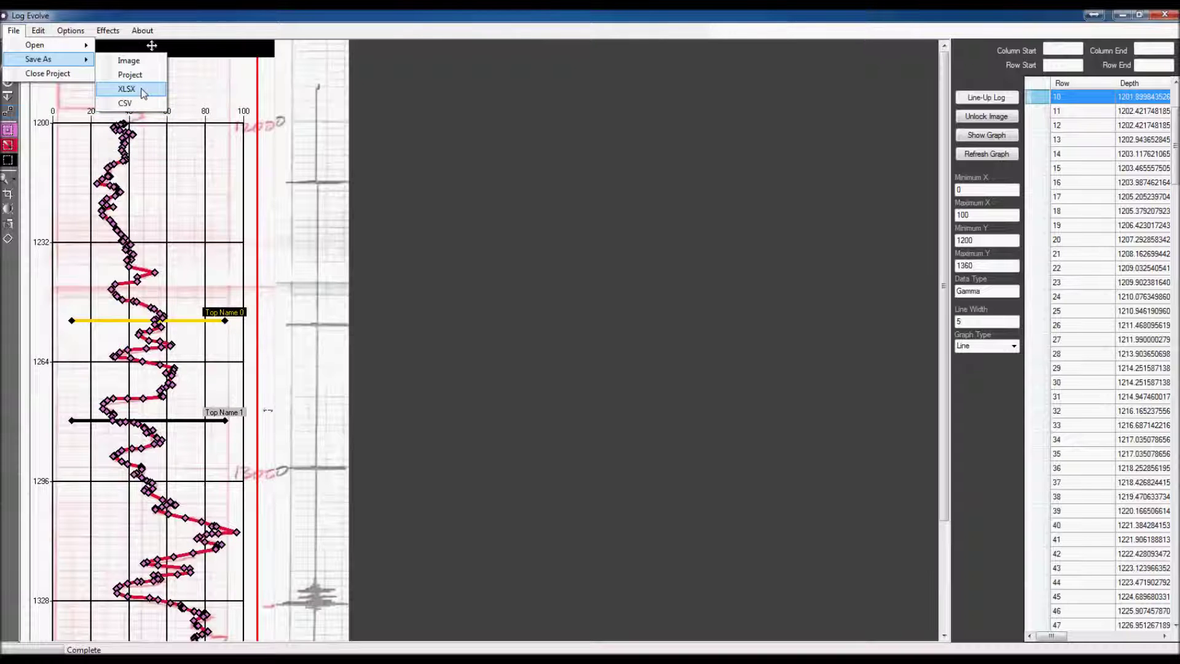
left_click(143, 92)
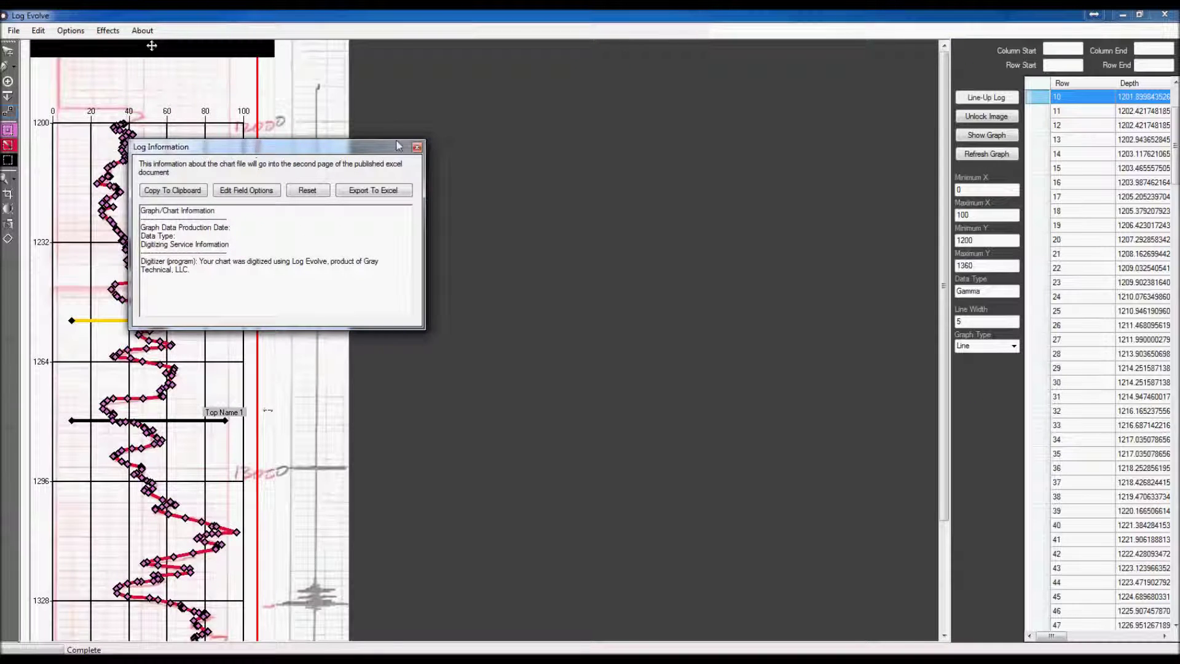
left_click_drag(398, 147, 577, 141)
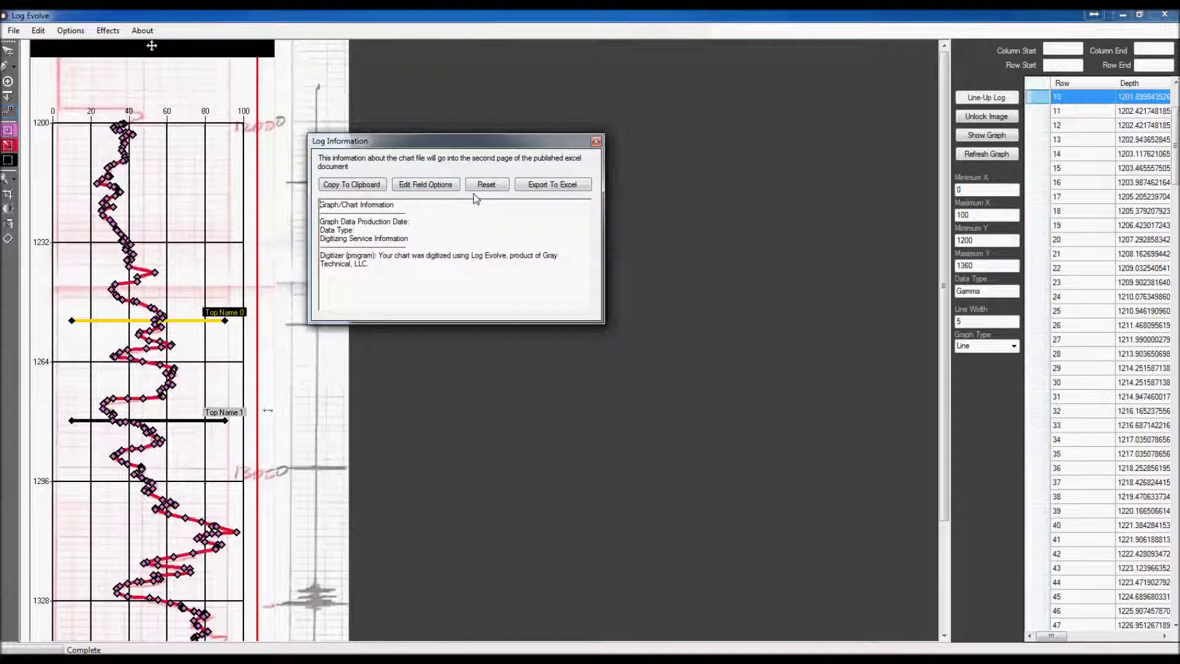
left_click(418, 222)
left_click(433, 185)
left_click_drag(416, 166, 652, 336)
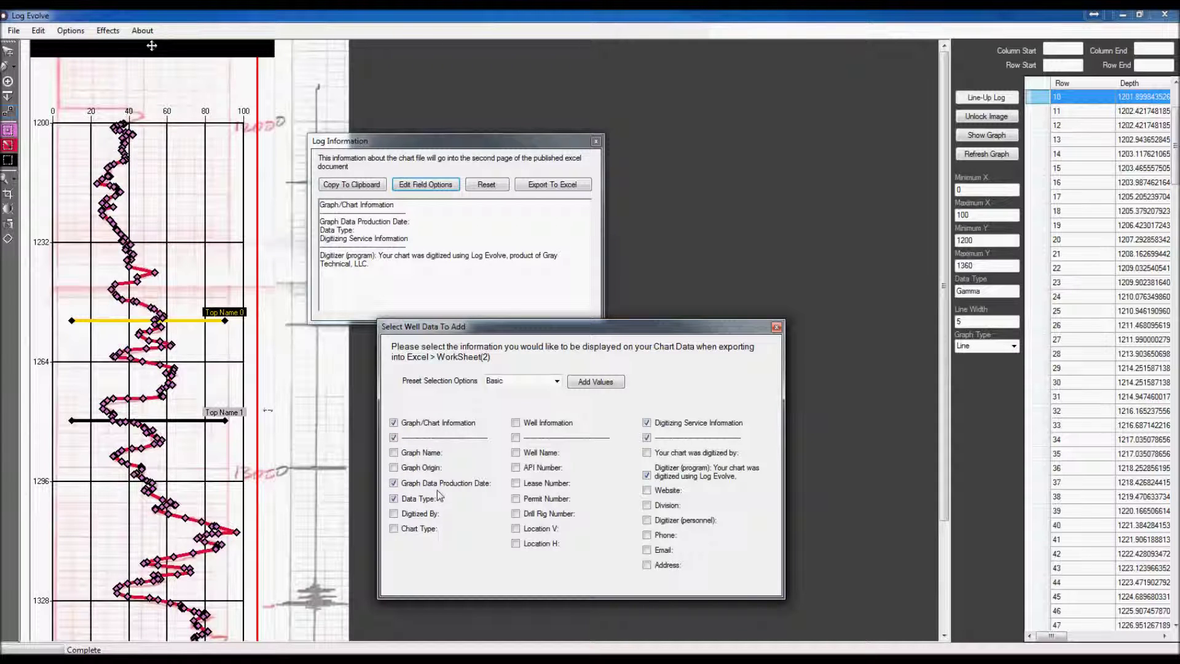
- Try the Personal Graphing preset for the exported fields, and switch the preset to Professional Well File
left_click(420, 225)
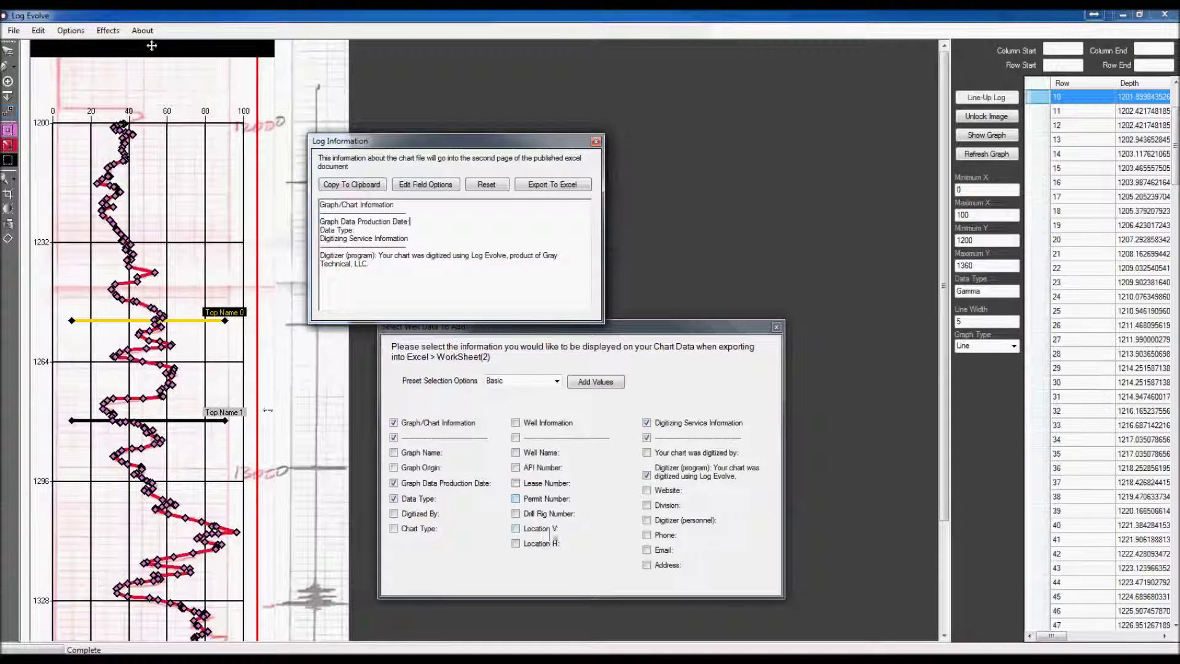
left_click(558, 382)
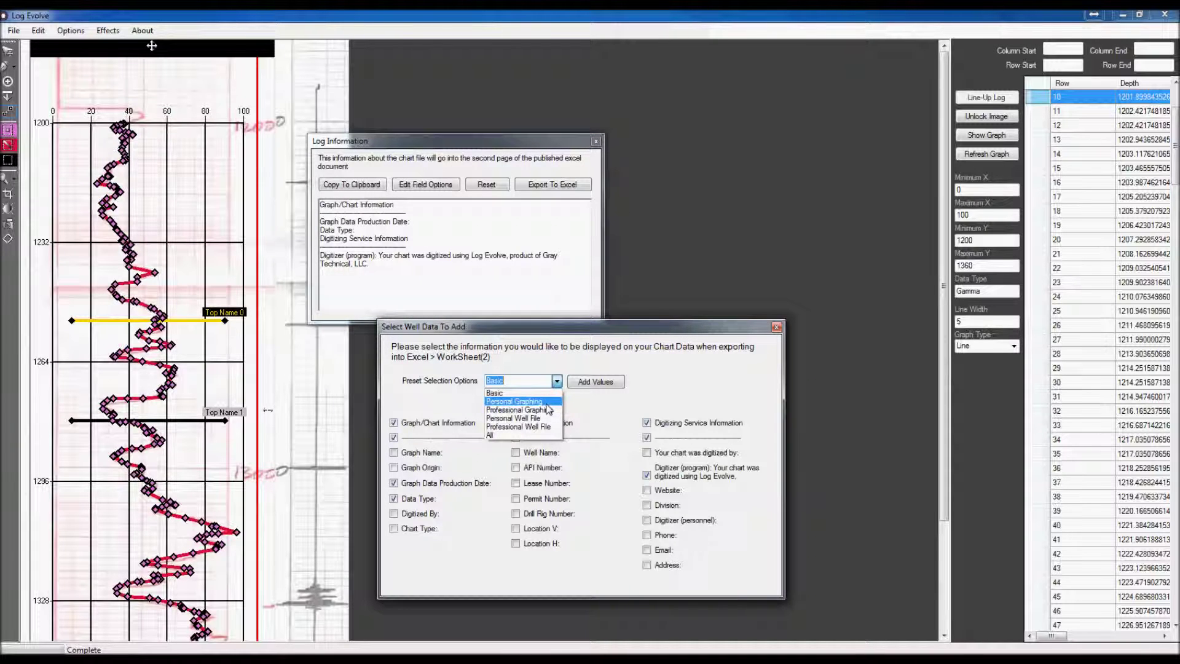
left_click(547, 402)
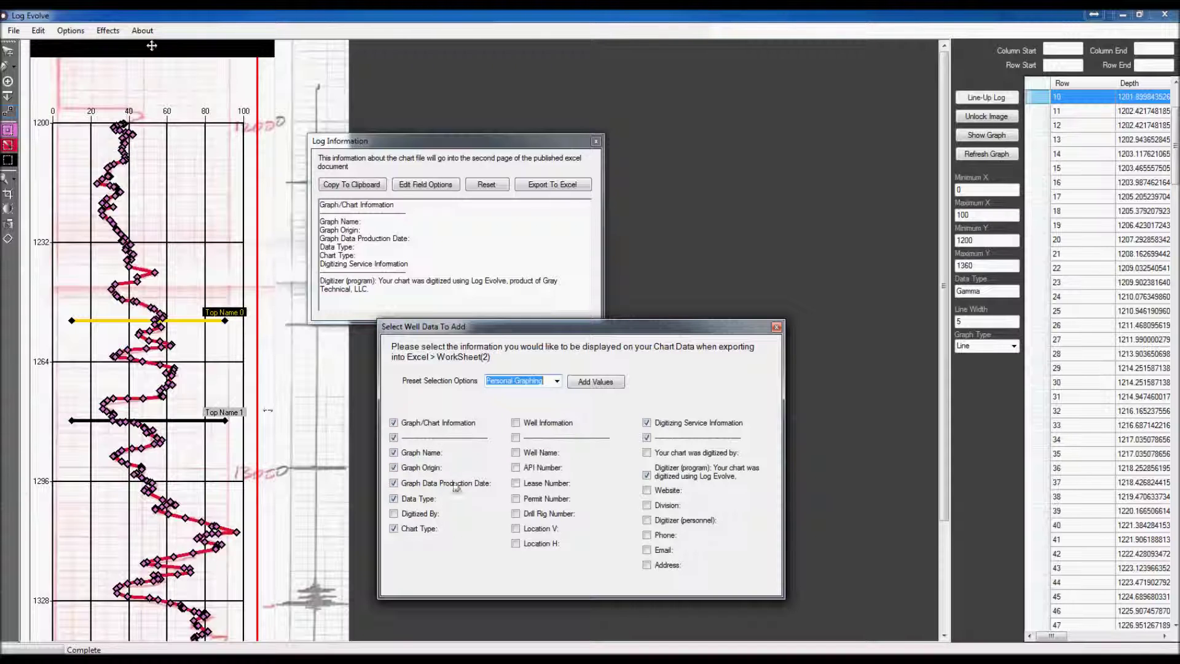
left_click(557, 381)
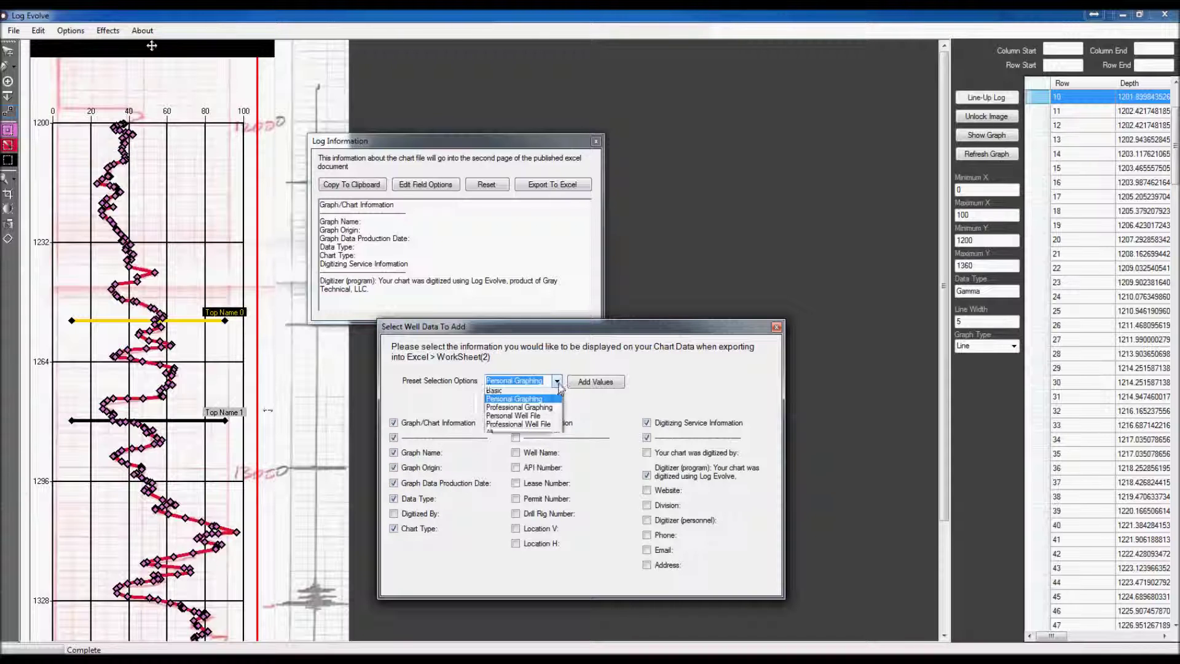
left_click(547, 427)
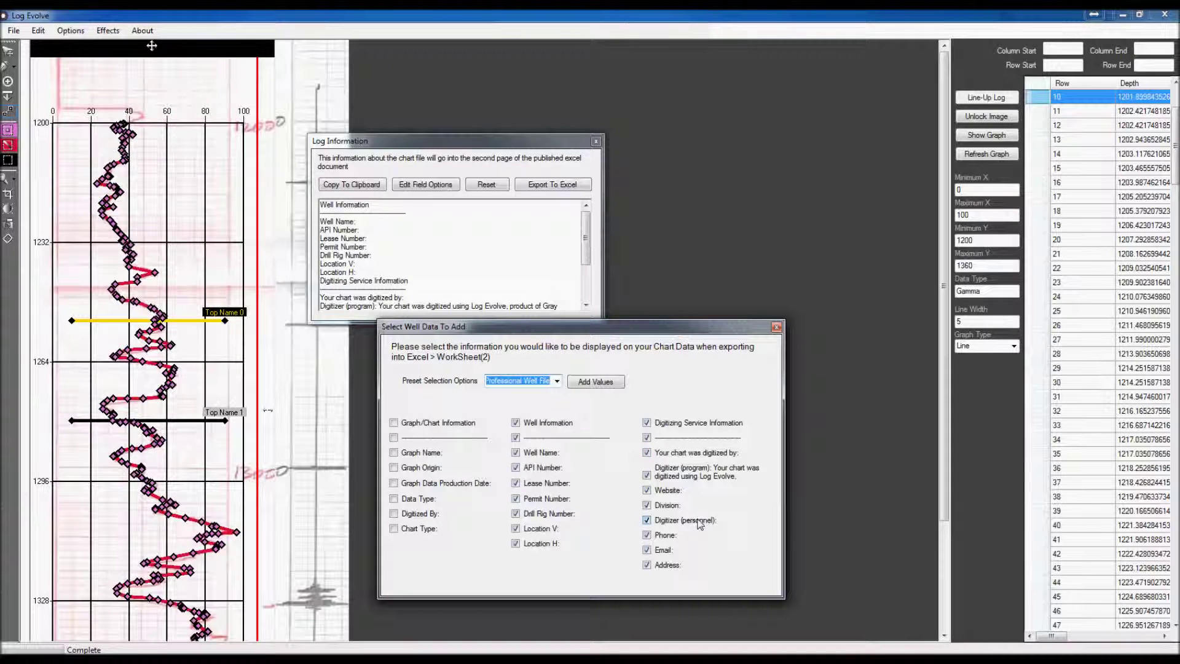
- Fill in API Number 12341, Lease Number 1234123 and sample text for Location V (asdfasd) and Location H (asdfa)
left_click(450, 228)
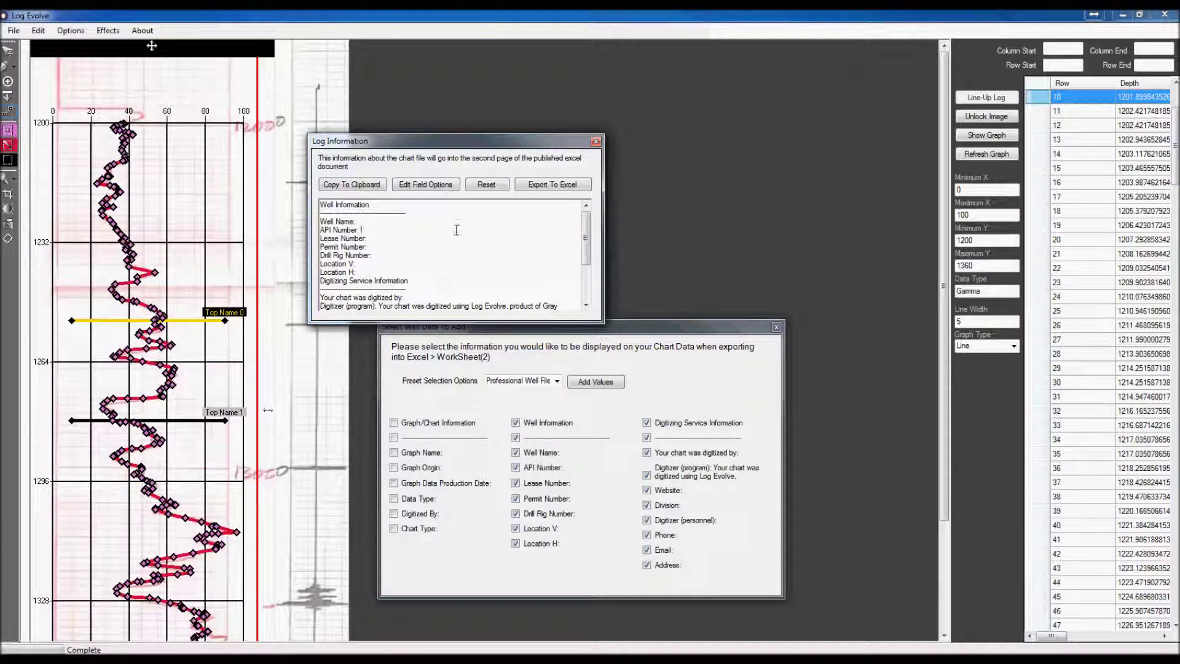
type("12341")
left_click(423, 242)
type("1234123")
left_click(423, 265)
type("asd")
type("asdf")
left_click(434, 271)
type("asdfa")
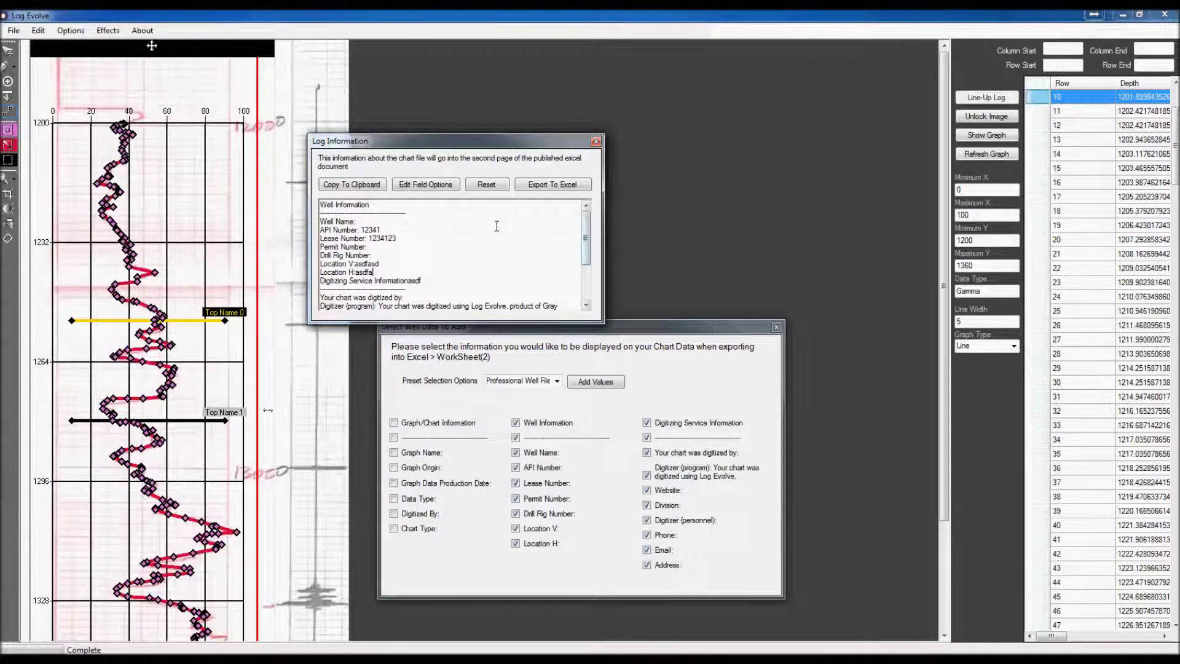
- Try to export the data to an Excel file named test in the Test Graphs folder, and close the open dialogs
left_click(533, 188)
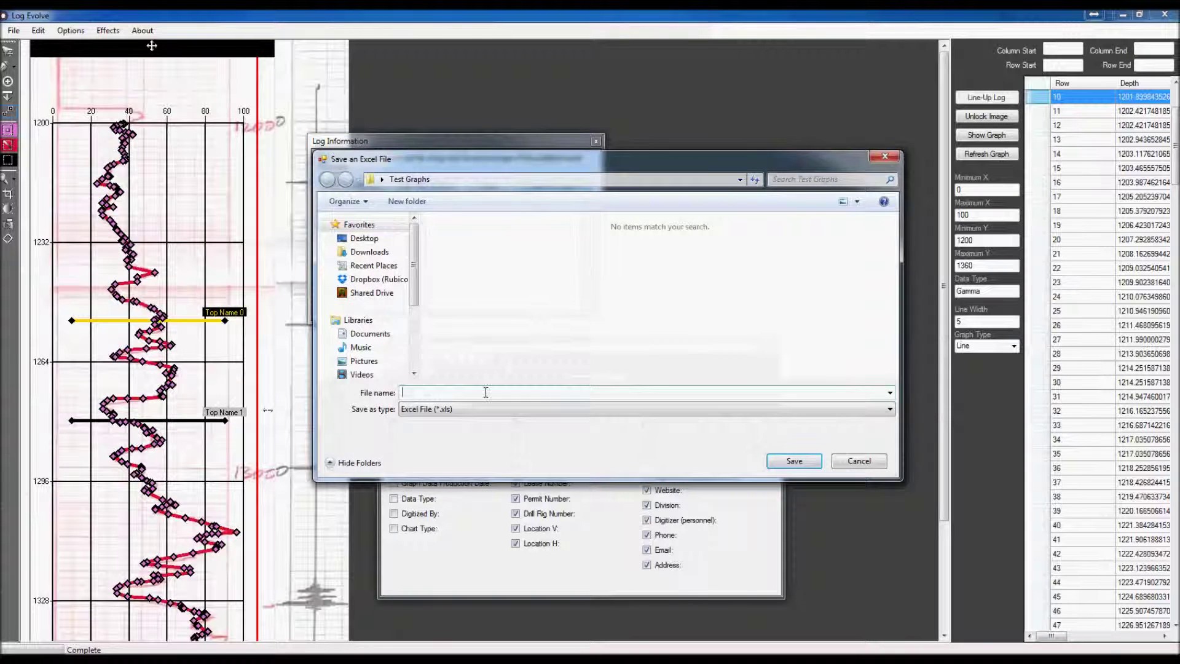
left_click(366, 238)
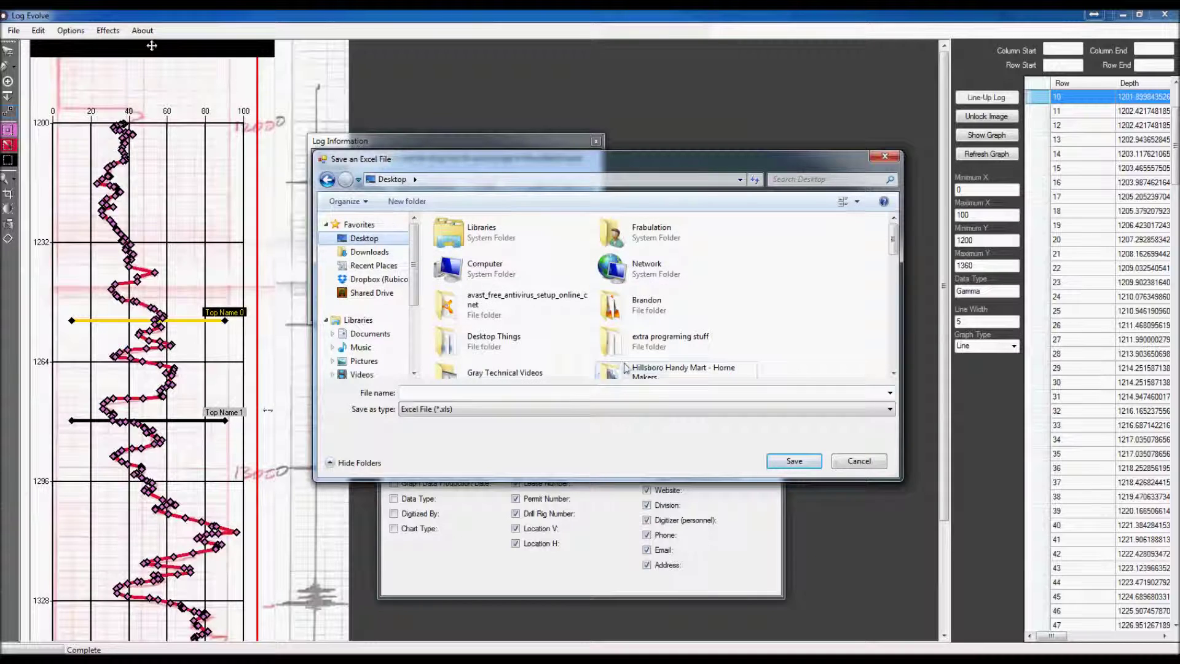
scroll(626, 367, "down", 3)
double_click(626, 363)
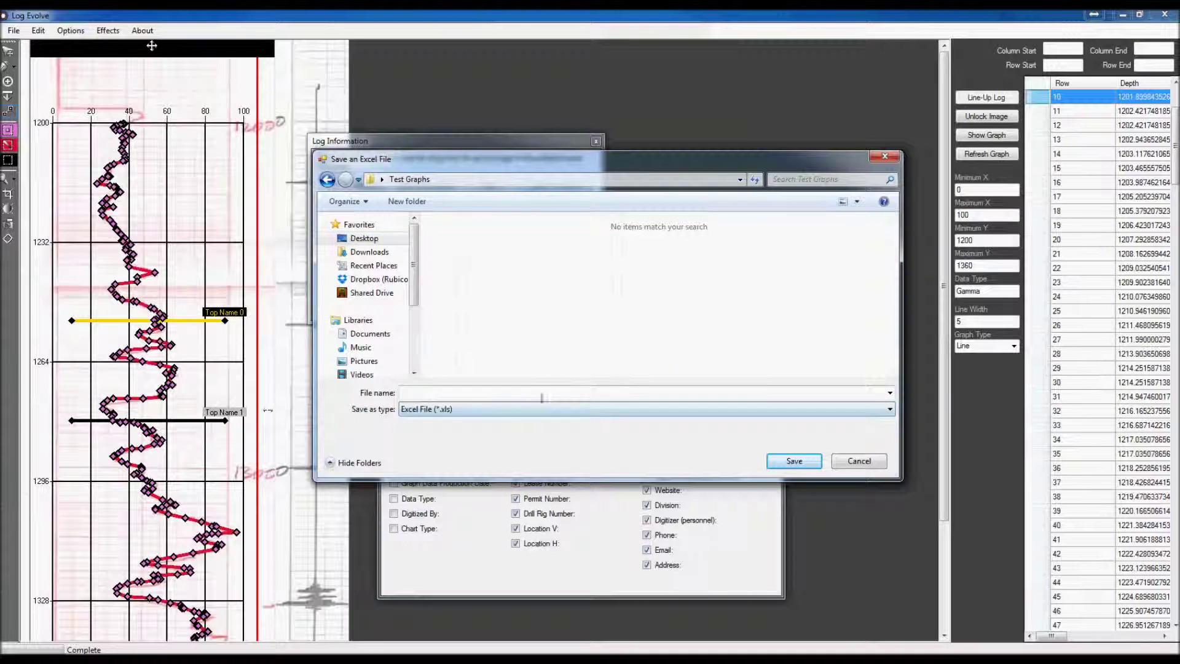
type("test")
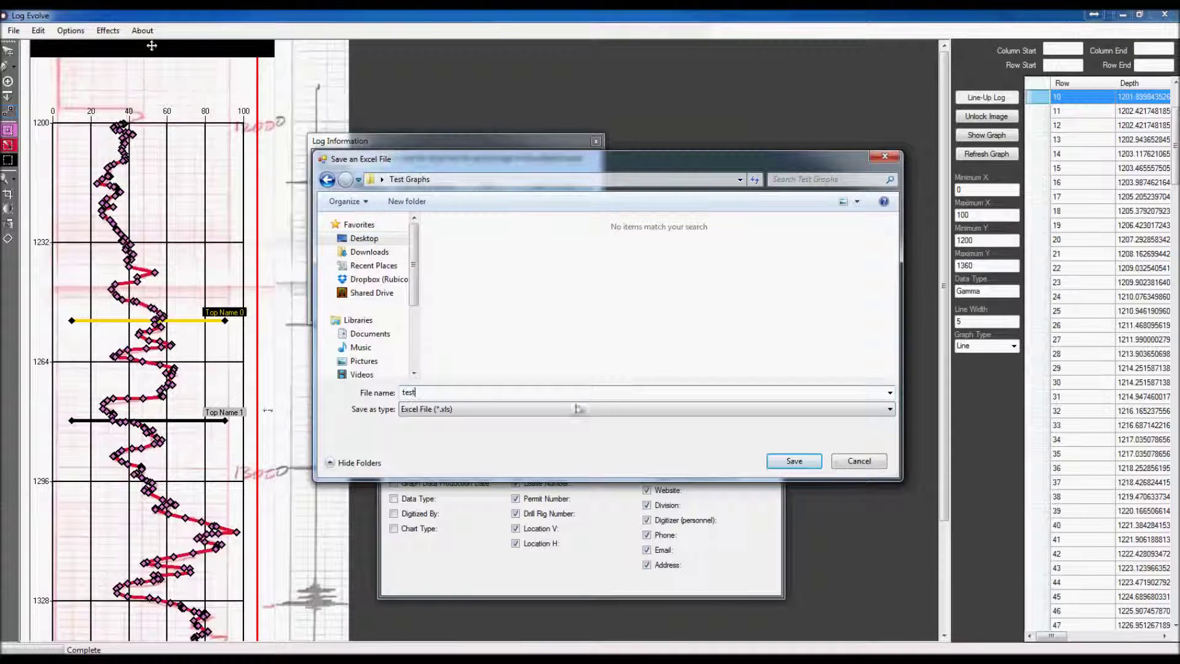
left_click(790, 462)
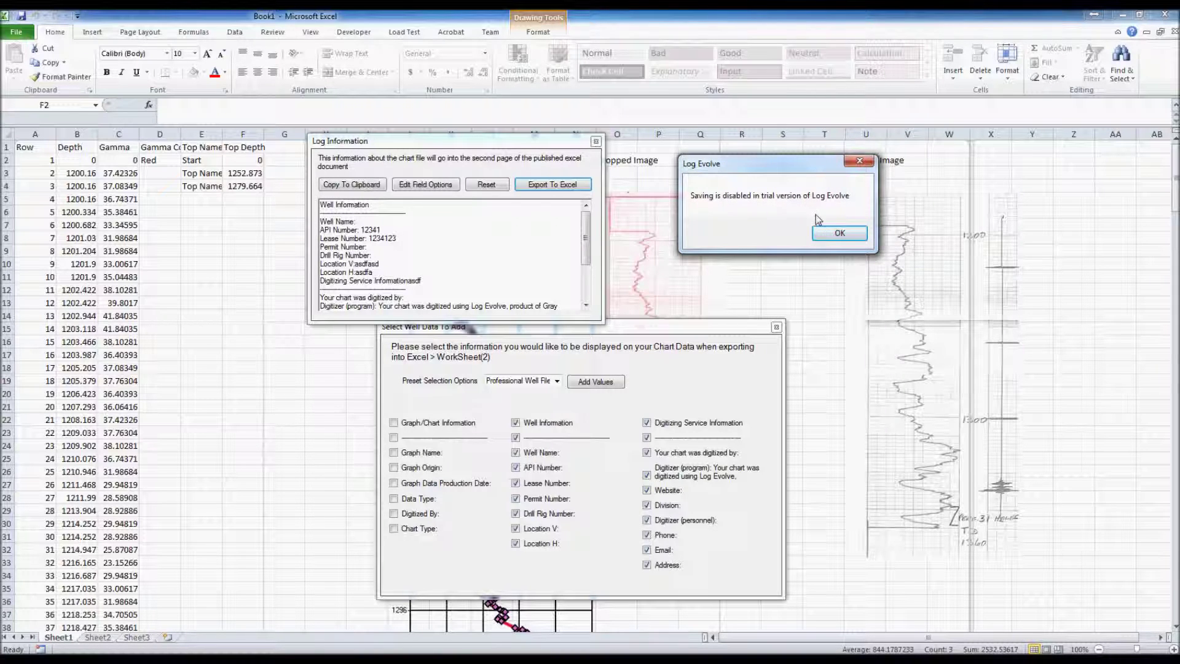
left_click(858, 161)
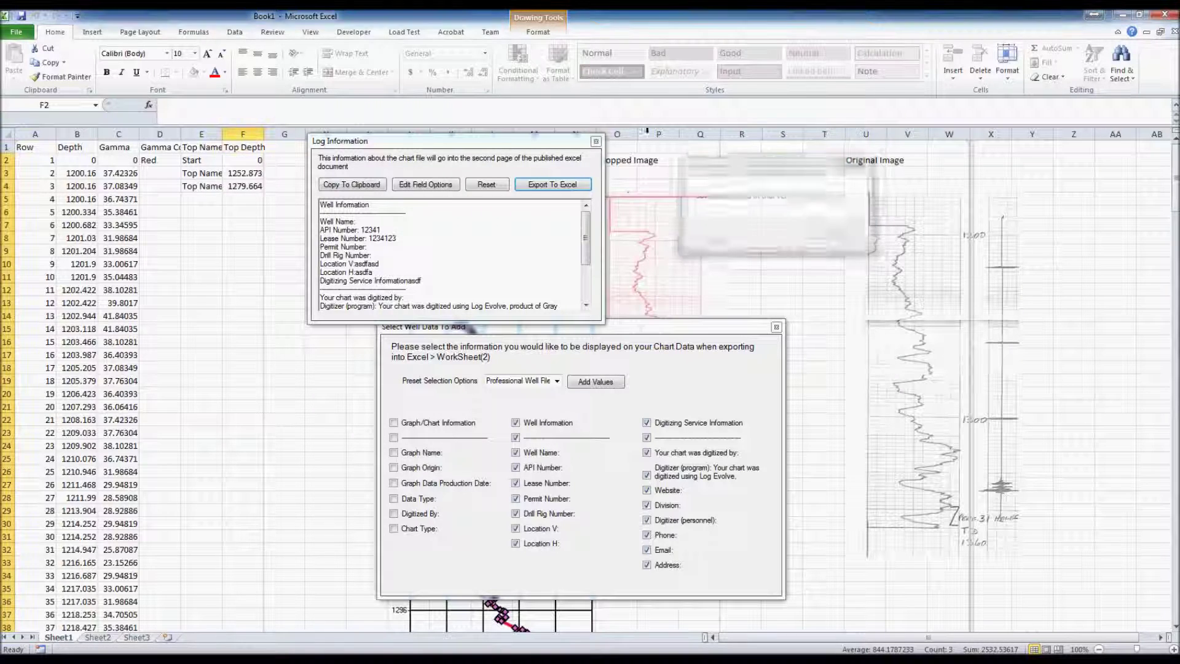
left_click(775, 327)
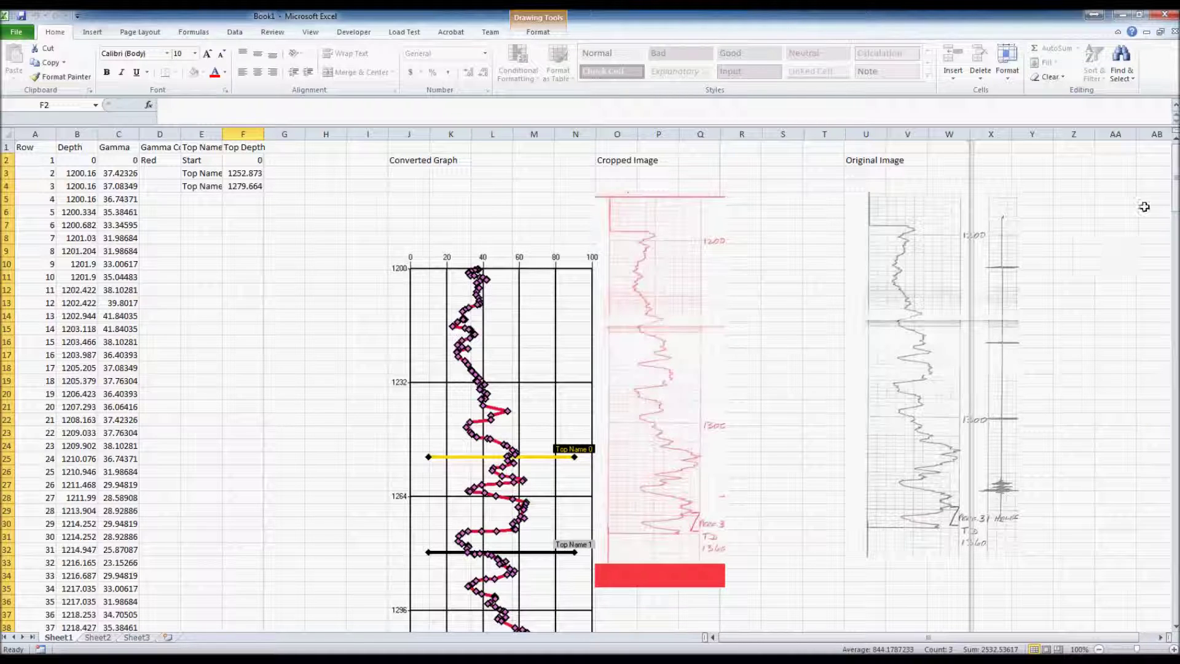
- Examine the exported data, graph and images on Sheet1 and the well information on Sheet2, and close the workbook
left_click_drag(1172, 202, 1087, 154)
left_click(98, 637)
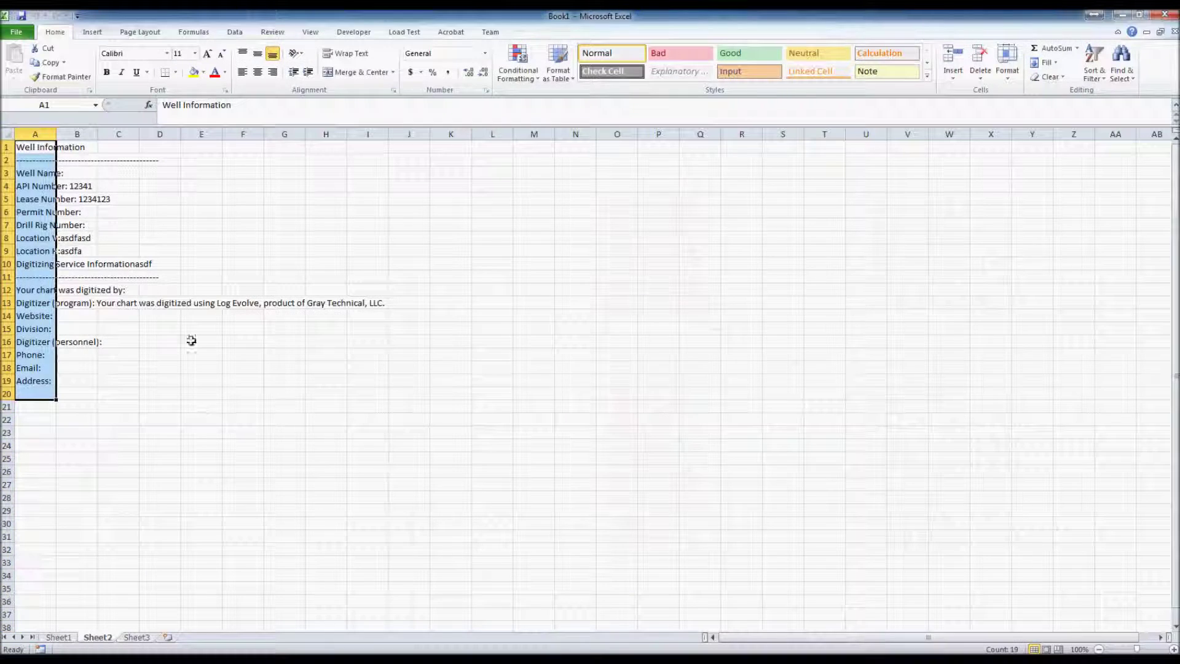
left_click(67, 380)
left_click(46, 186)
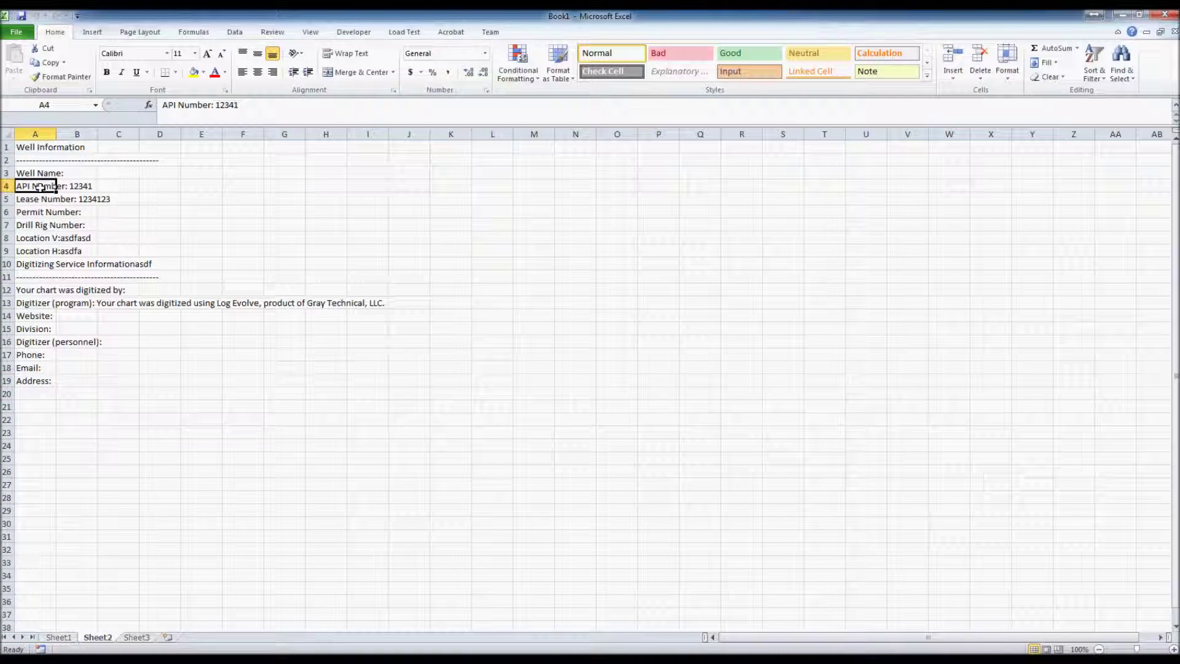
left_click(64, 638)
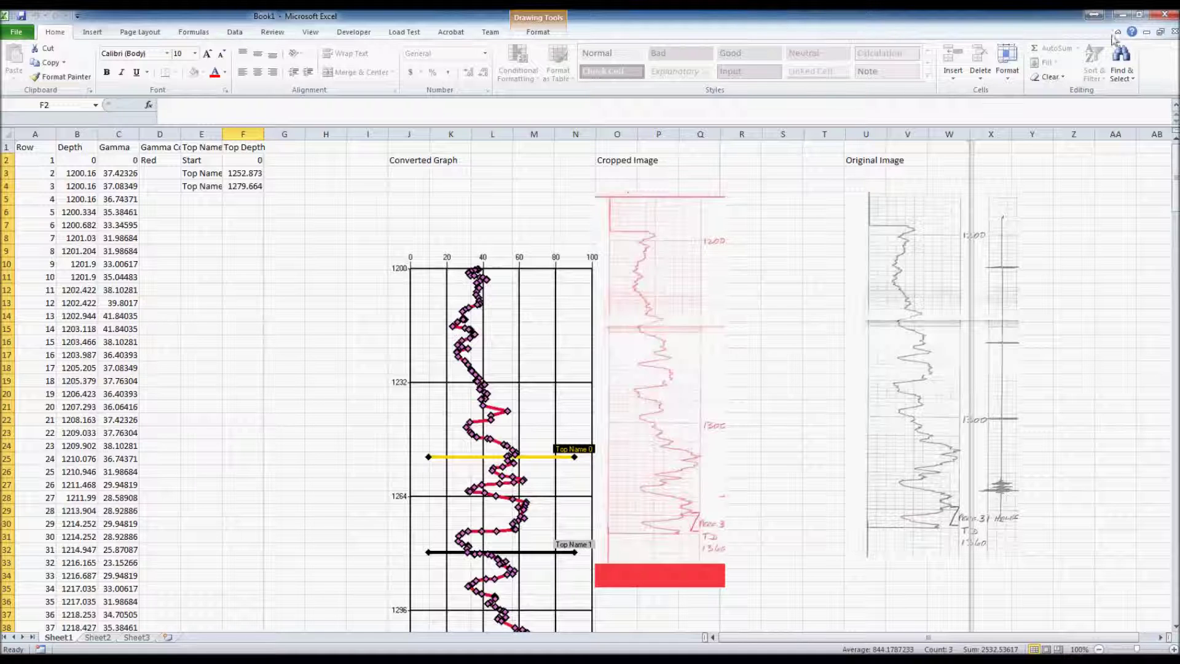
left_click(1166, 15)
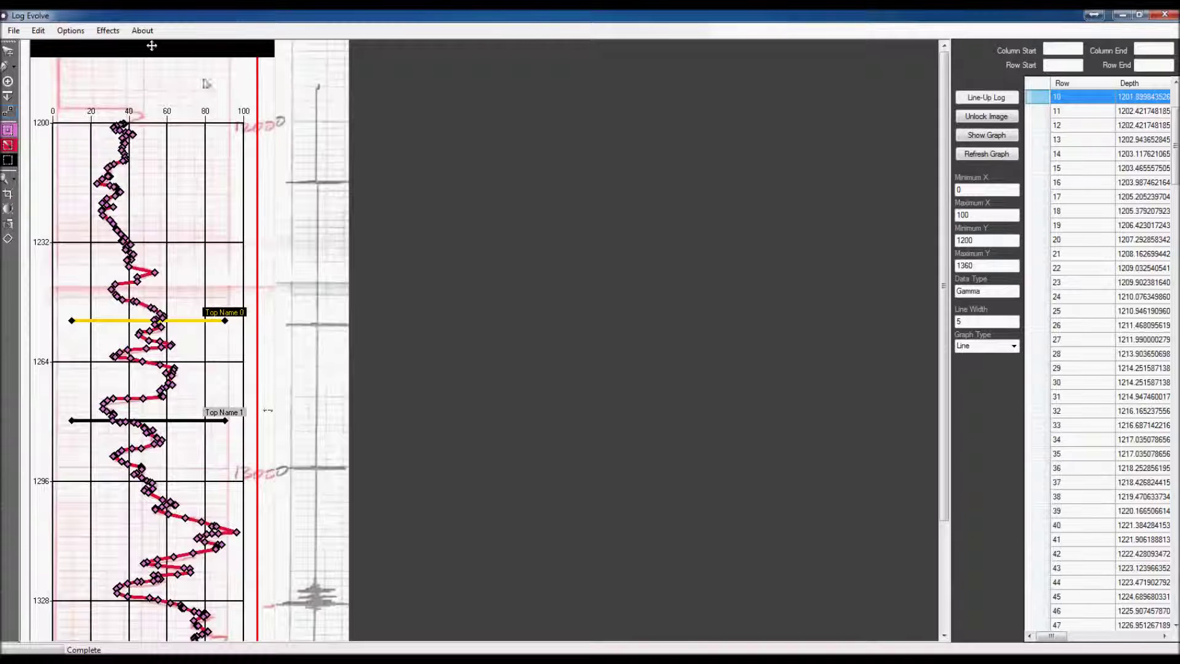
- Activate the Log Evolve license through online activation, and close the license verification window
left_click(143, 32)
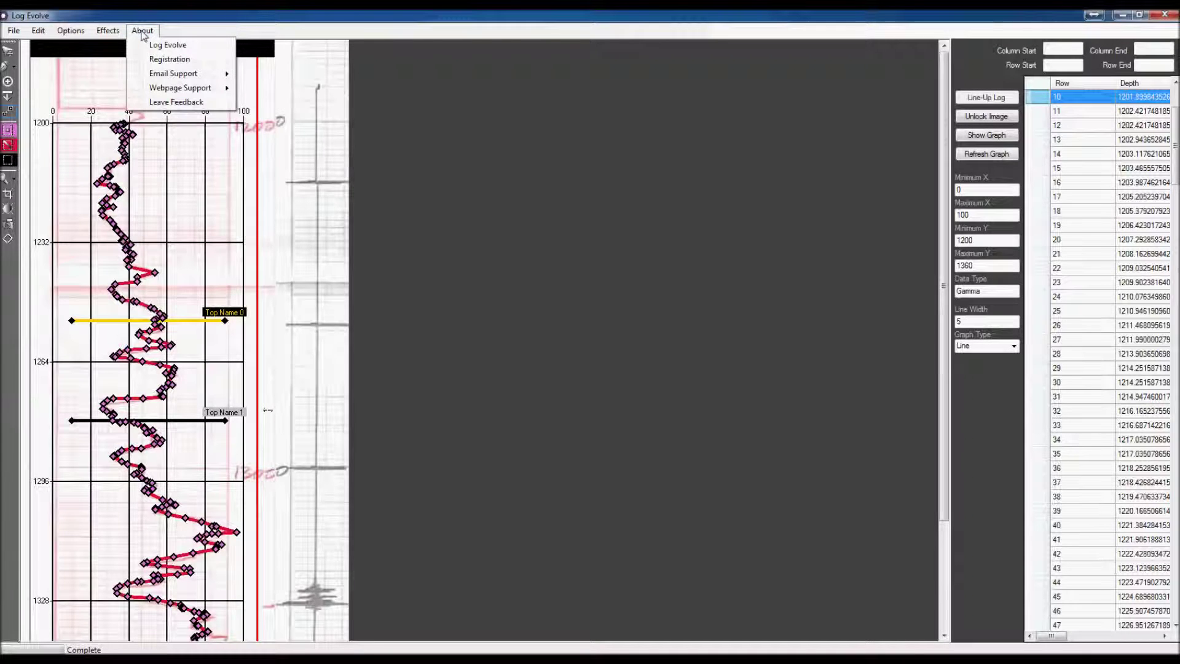
left_click(158, 59)
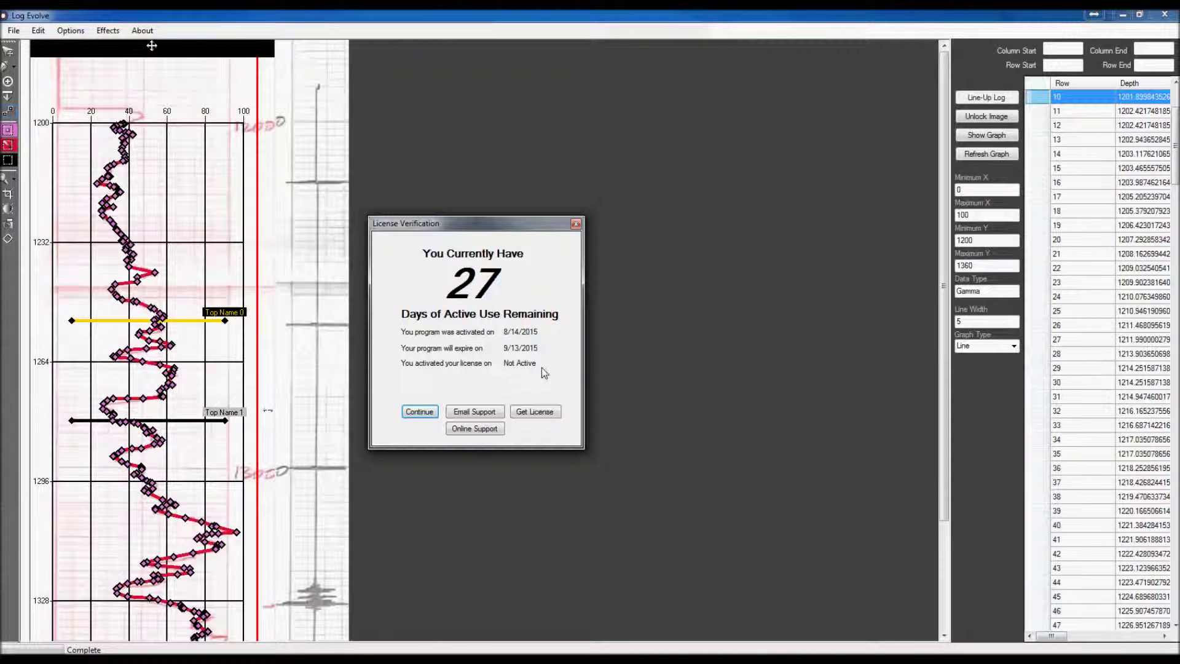
left_click(533, 412)
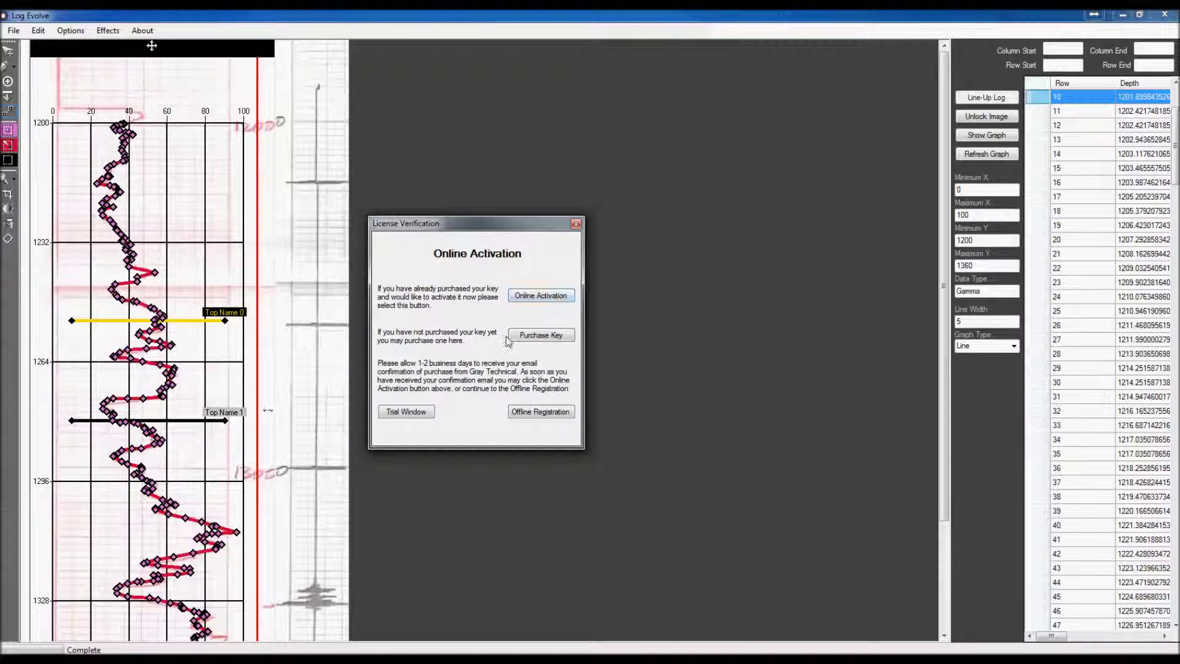
left_click(547, 299)
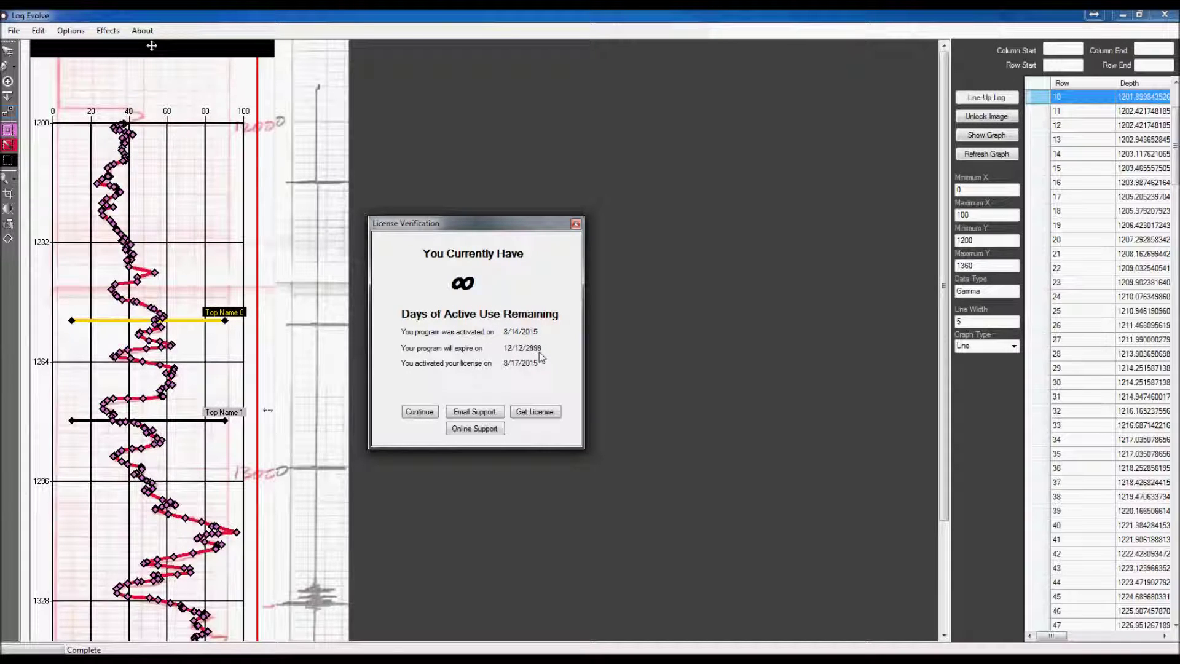
left_click(576, 226)
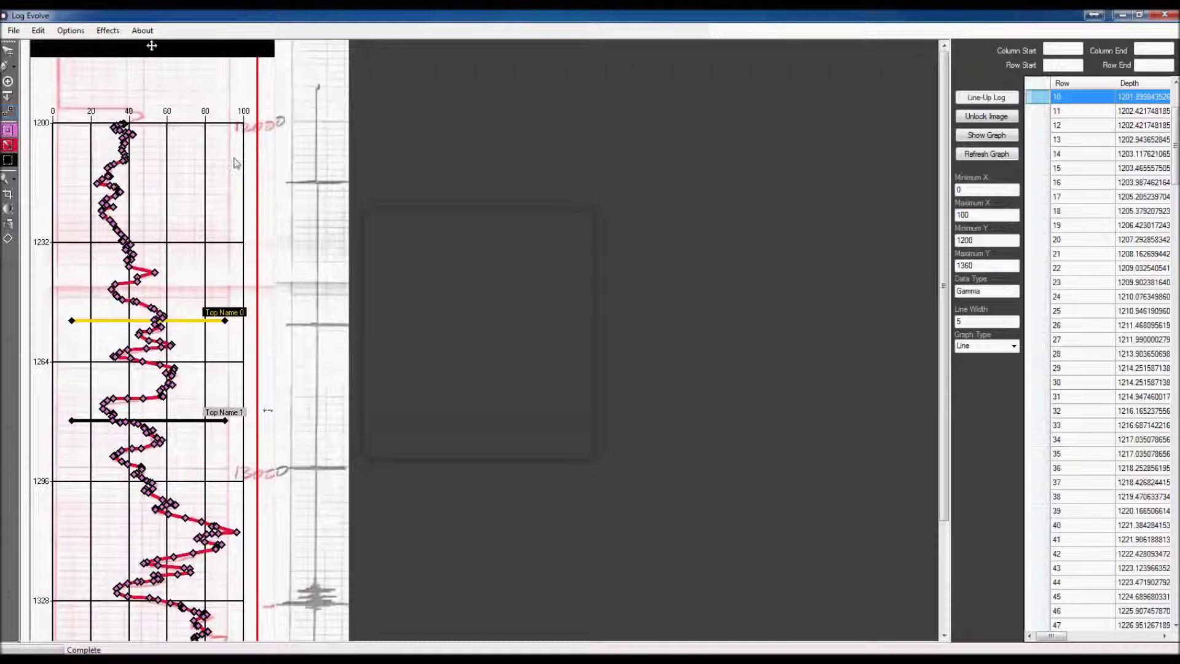
- Export the log data with its well information to an Excel file named "test save Excel" in the Test Graphs folder
left_click(13, 31)
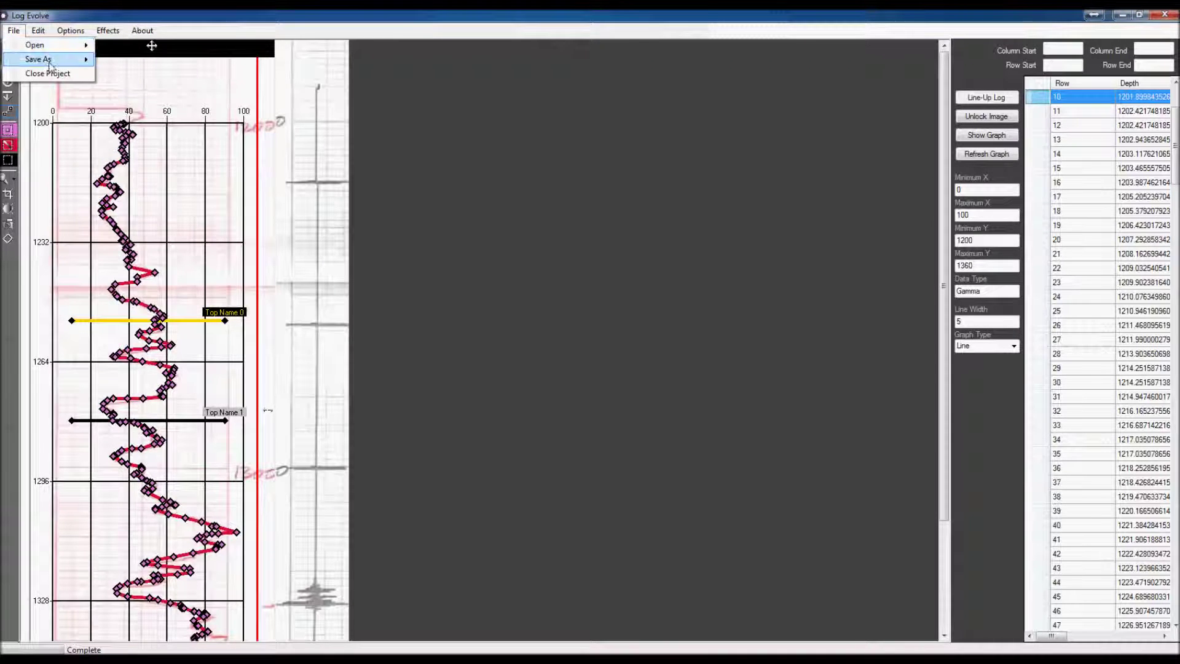
mouse_move(49, 60)
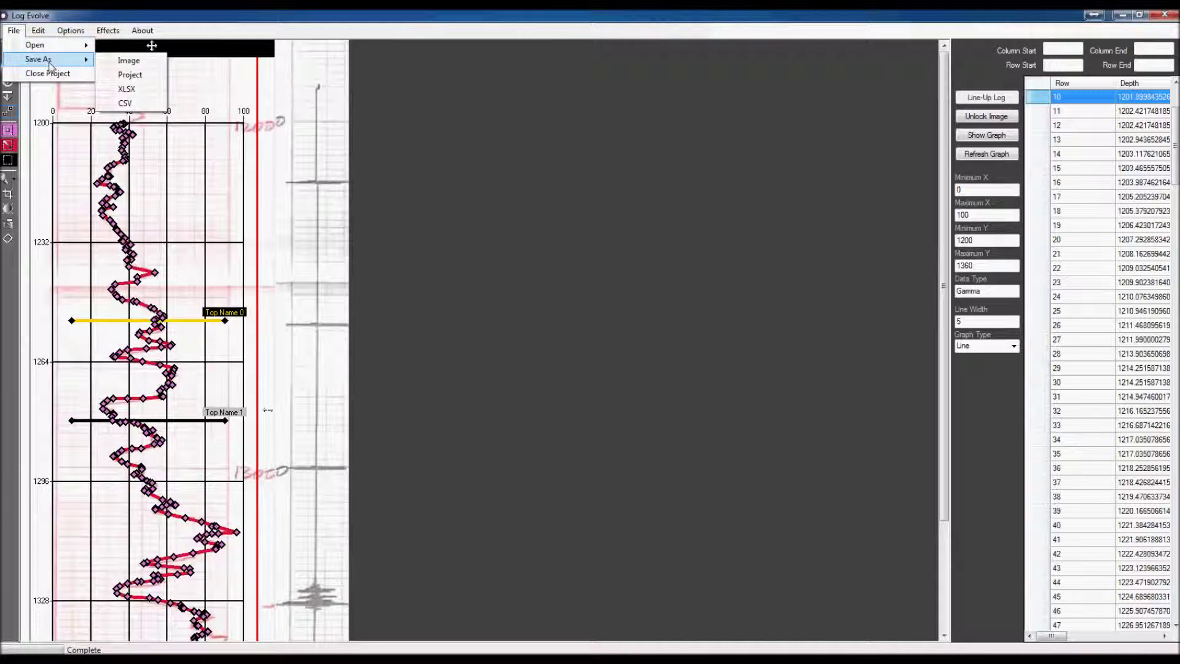
left_click(144, 91)
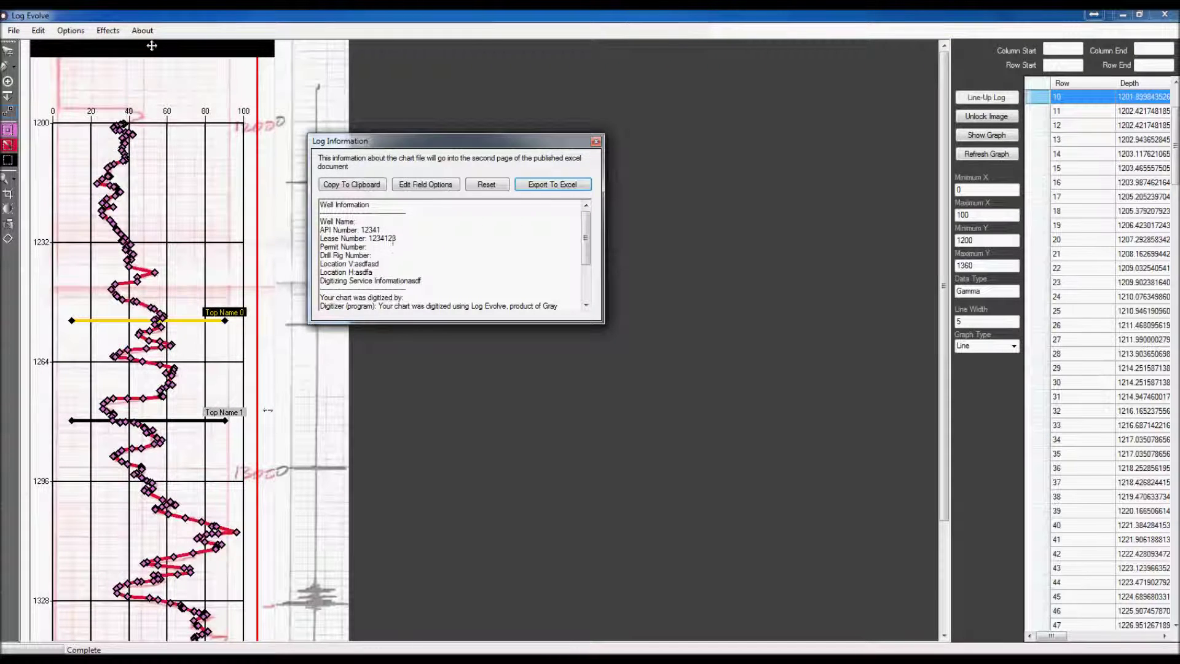
double_click(371, 230)
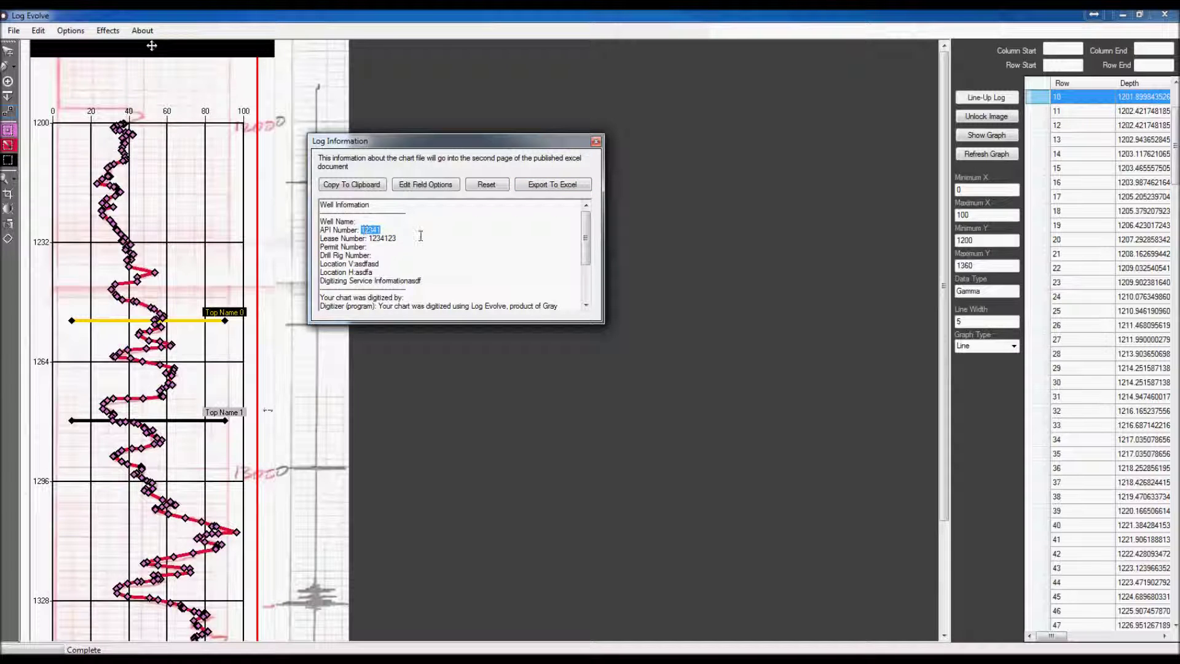
left_click(564, 185)
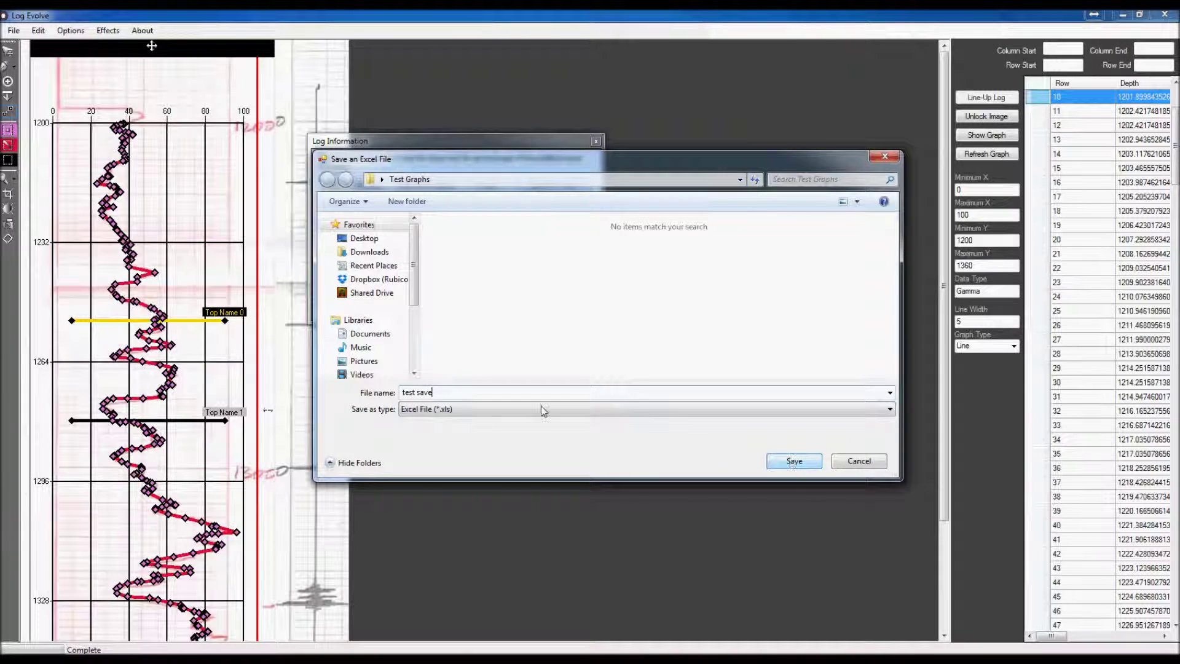
type("Excel")
left_click(793, 461)
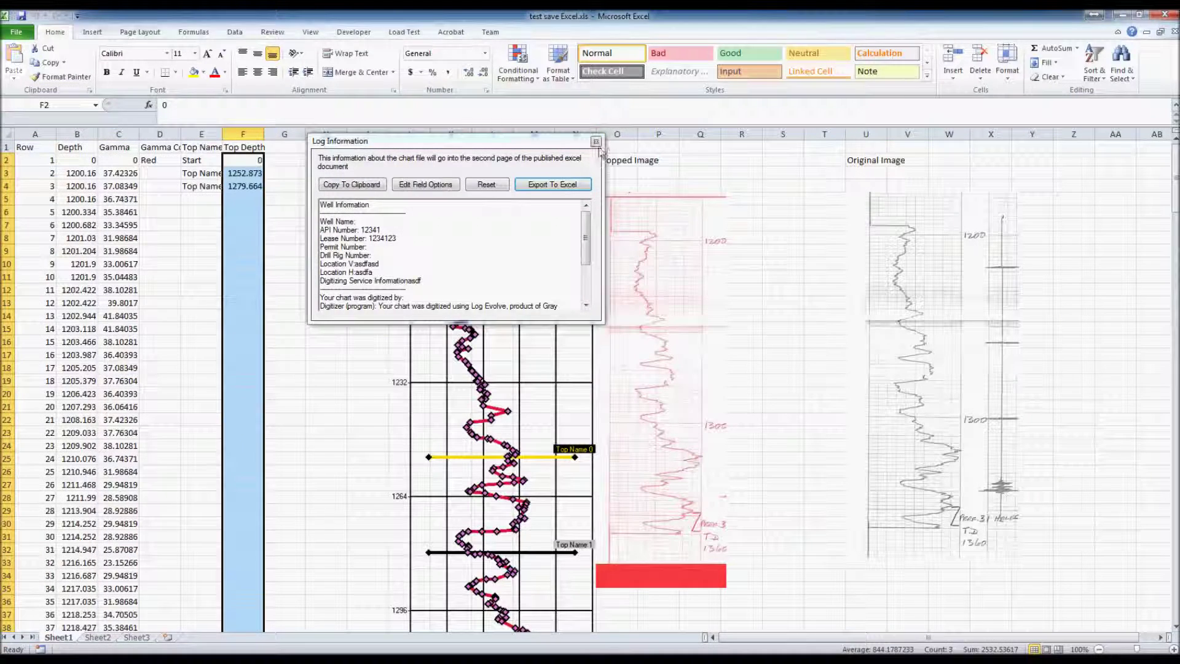
- Copy the depth values in cells B4:B28 of Sheet1 in the exported workbook
left_click(79, 185)
left_click(92, 248)
left_click(116, 300)
left_click_drag(92, 189, 80, 487)
key("ctrl+c")
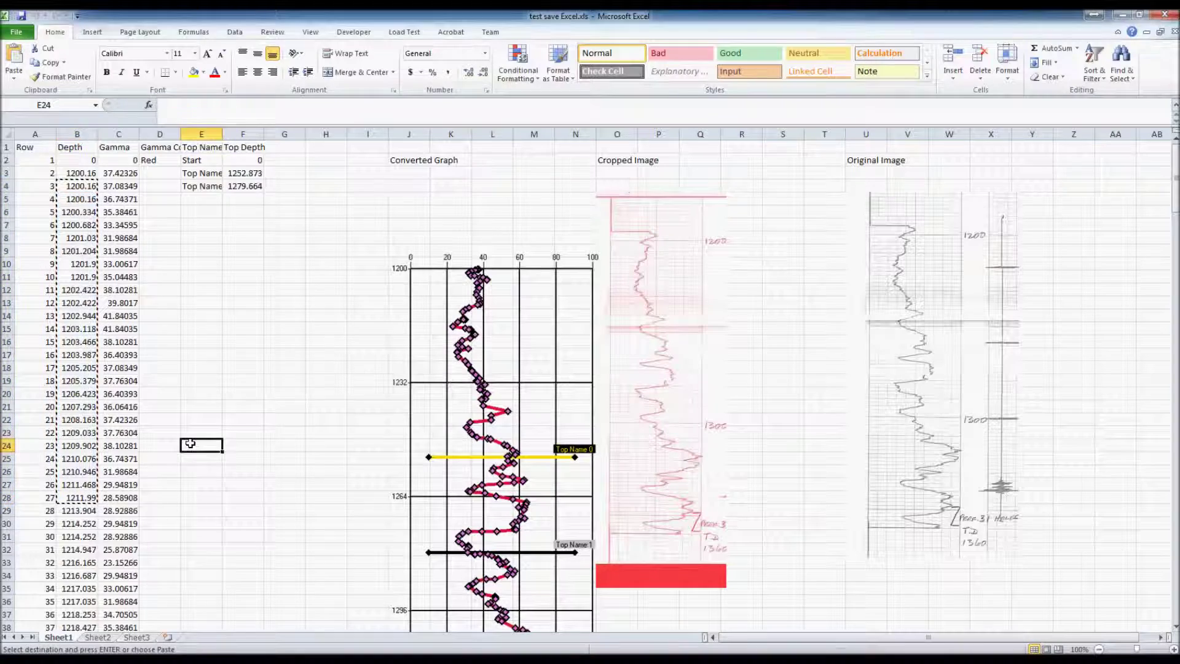
- Paste the copied depth values starting at cell E24 and clear the pasted cells
left_click(201, 446)
key("ctrl+v")
left_click(251, 428)
left_click_drag(243, 433, 204, 623)
key("Delete")
left_click(293, 474)
- Move the converted graph up beside the data and shift the cropped and original log images closer to it on Sheet1
scroll(292, 476, "up", 4)
left_click_drag(540, 382, 481, 330)
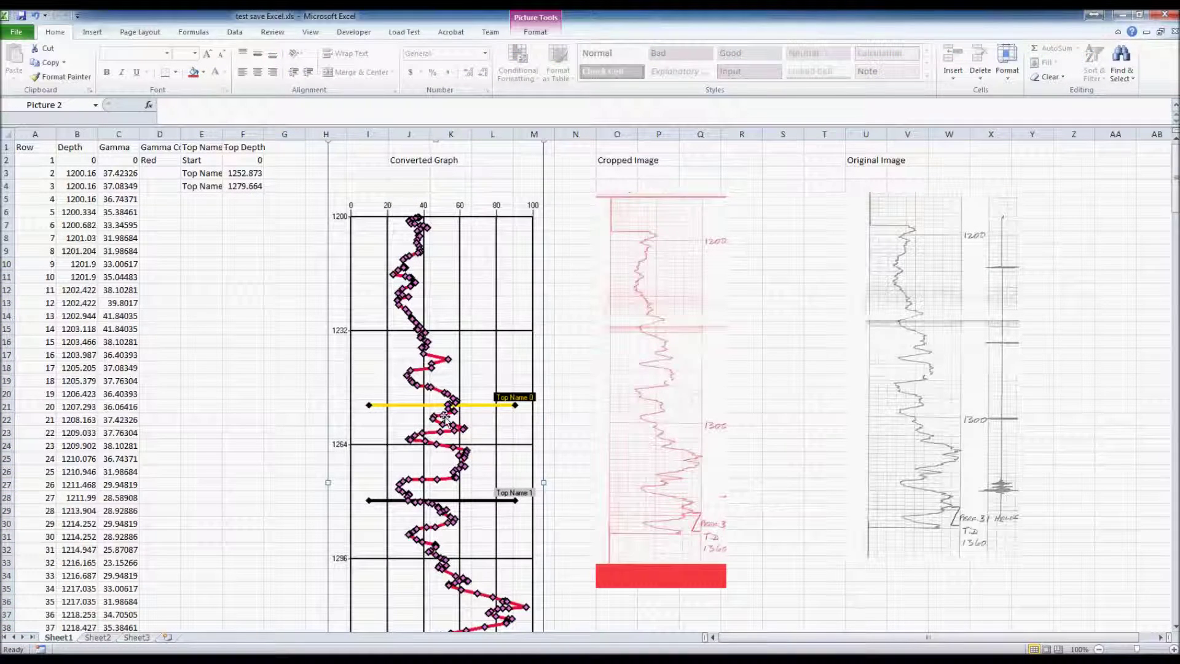
left_click_drag(651, 364, 621, 429)
left_click_drag(942, 379, 817, 418)
scroll(839, 351, "down", 3)
scroll(838, 356, "down", 4)
scroll(734, 401, "up", 7)
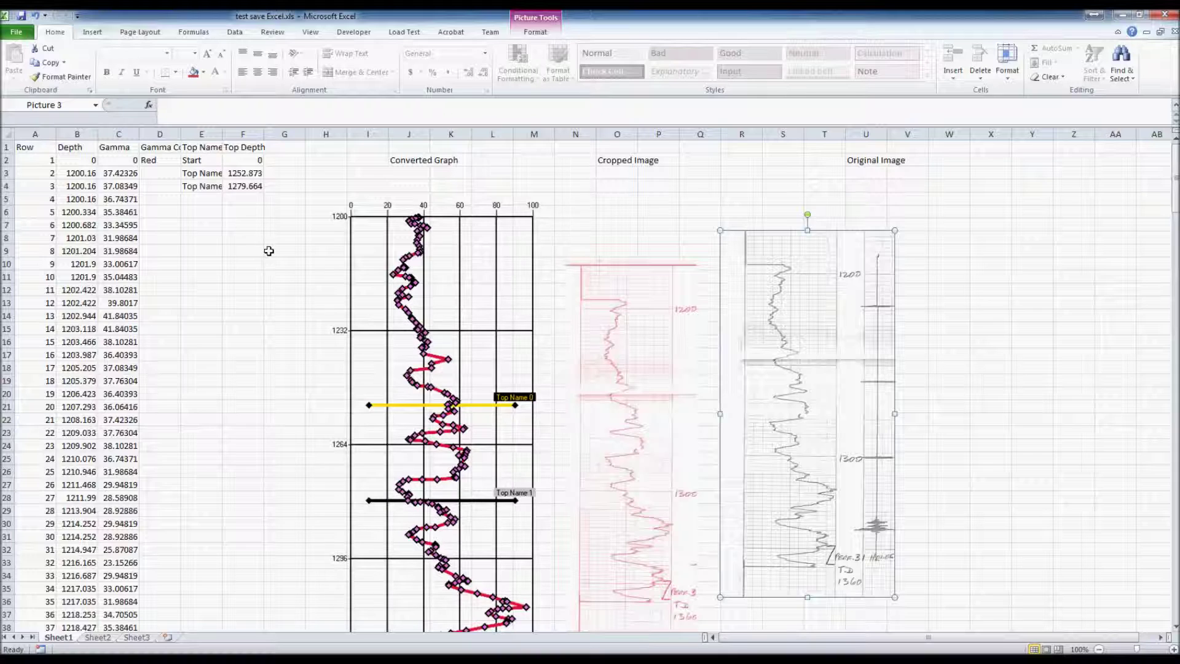
- Inspect the depth and gamma values in B3:C29 and minimize the workbook
left_click_drag(86, 176, 123, 510)
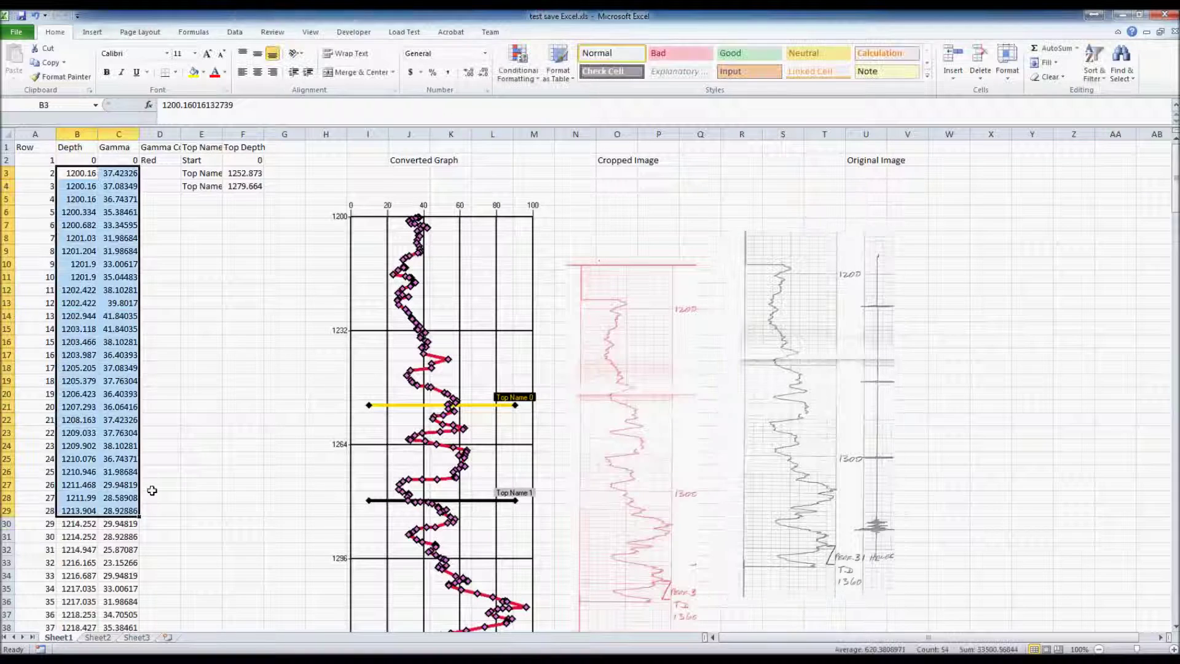
left_click(284, 328)
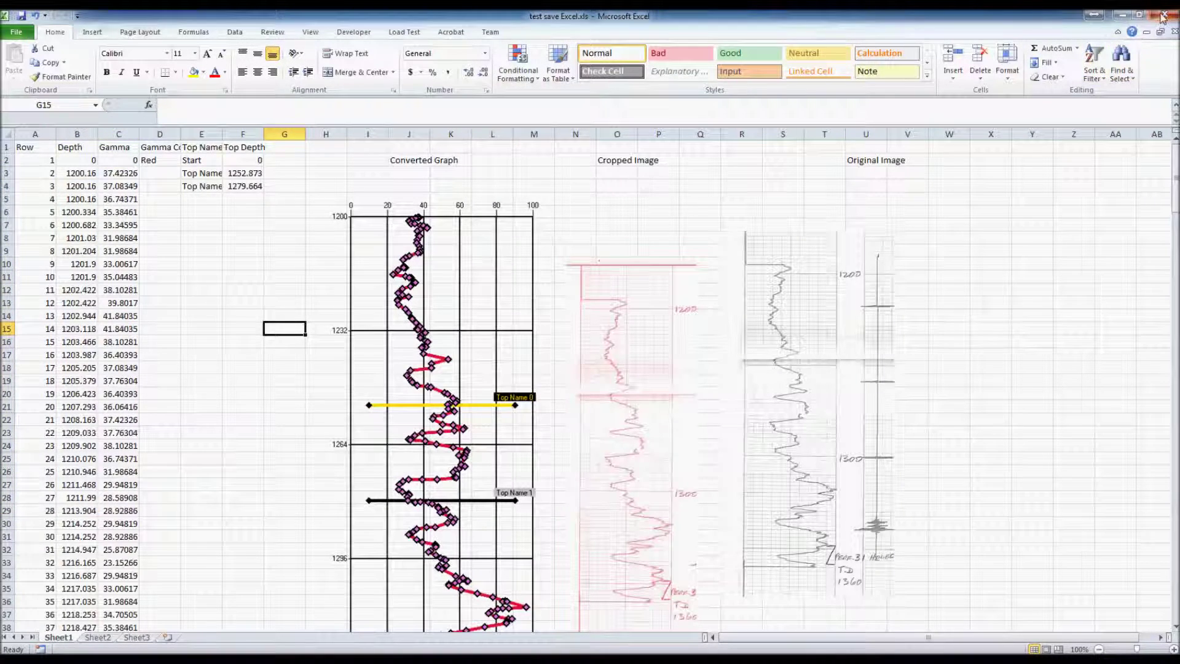
left_click(1123, 14)
- Save the log data from Log Evolve as a CSV file named "test CSV" in the Test Graphs folder
left_click(22, 32)
mouse_move(31, 63)
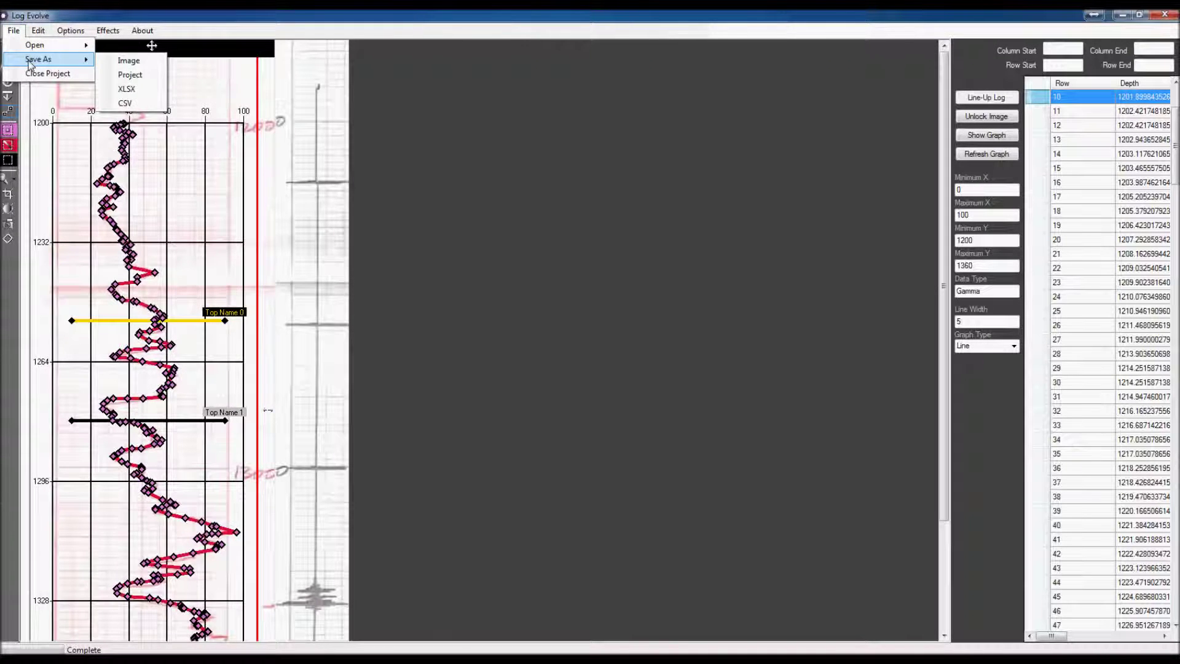
left_click(126, 103)
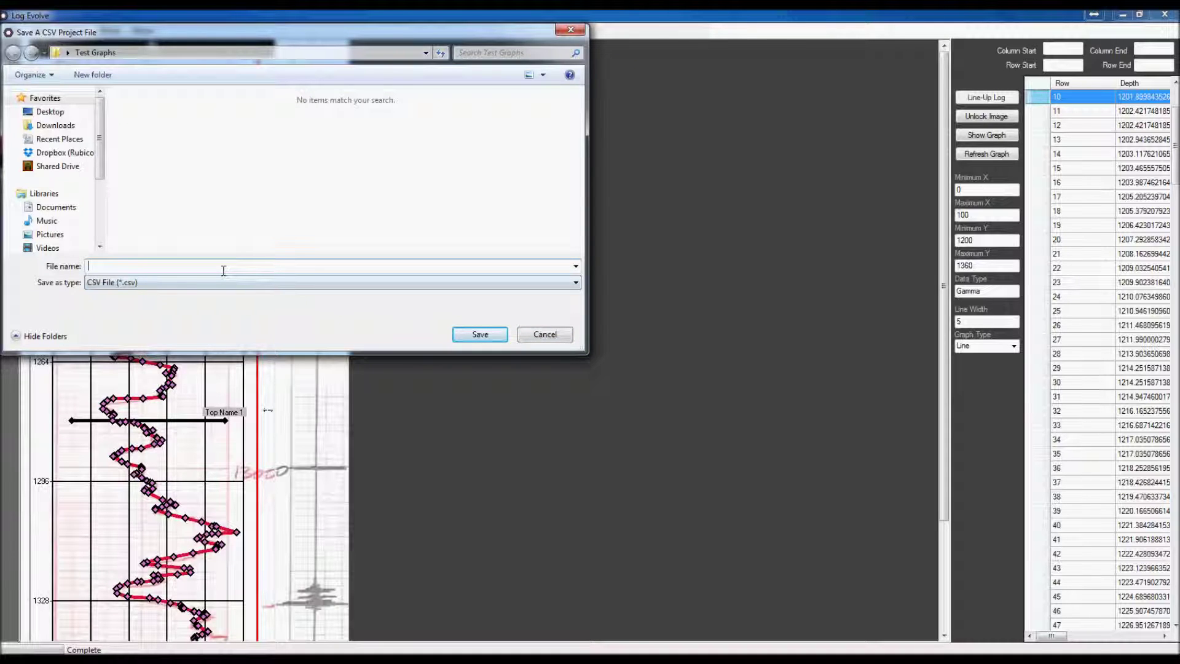
type("test CSV")
key("Return")
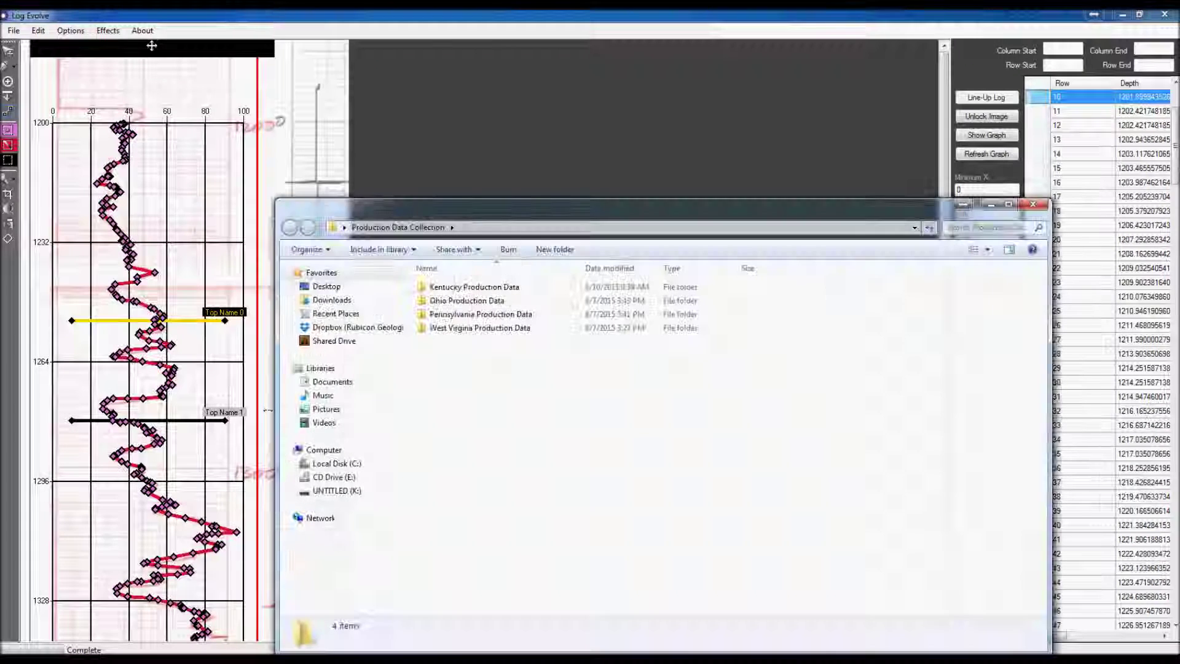
- Open test CSV.csv from the Test Graphs folder on the Desktop
left_click(327, 286)
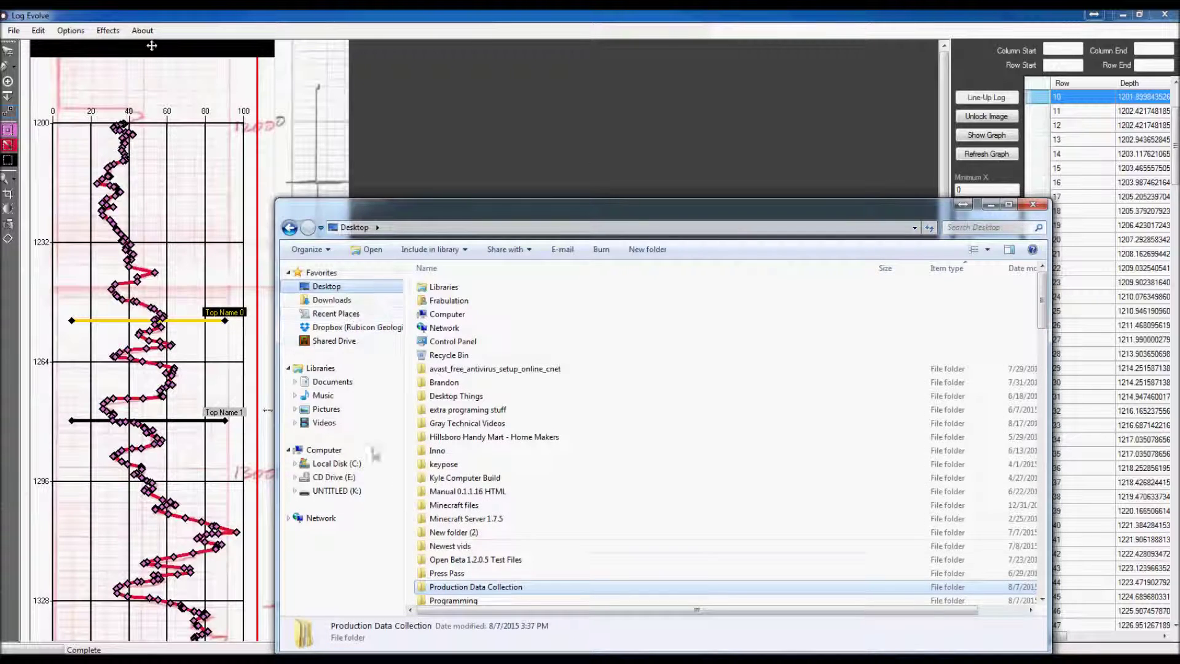
left_click(478, 533)
scroll(478, 533, "down", 4)
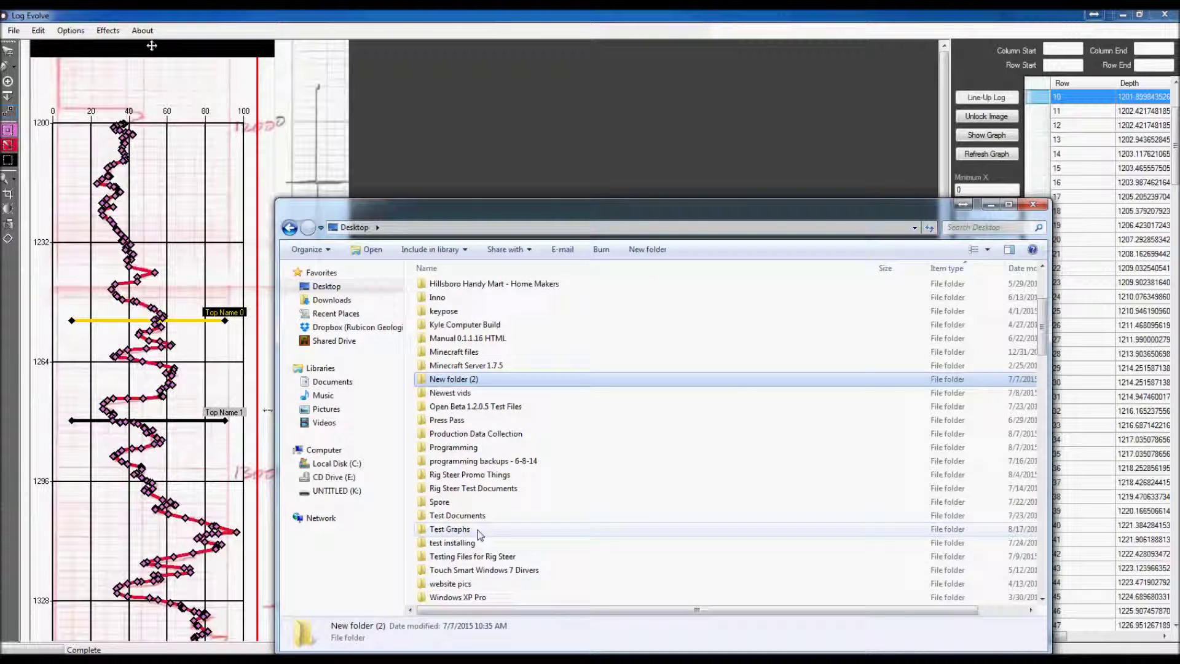
double_click(480, 532)
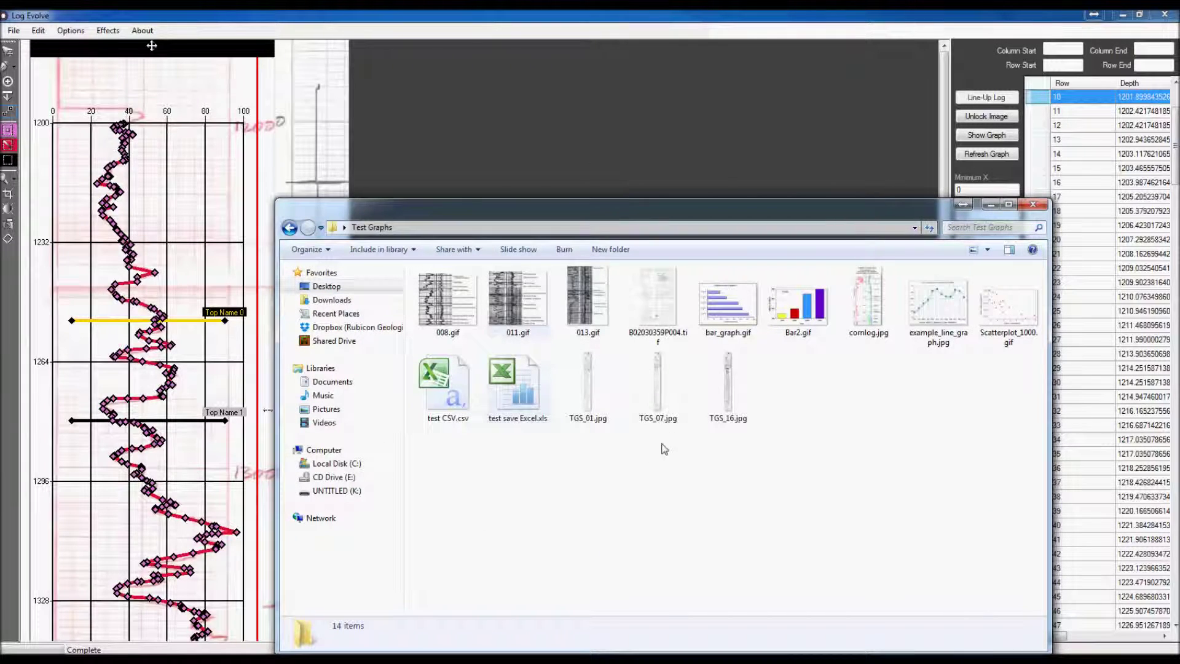
left_click(455, 418)
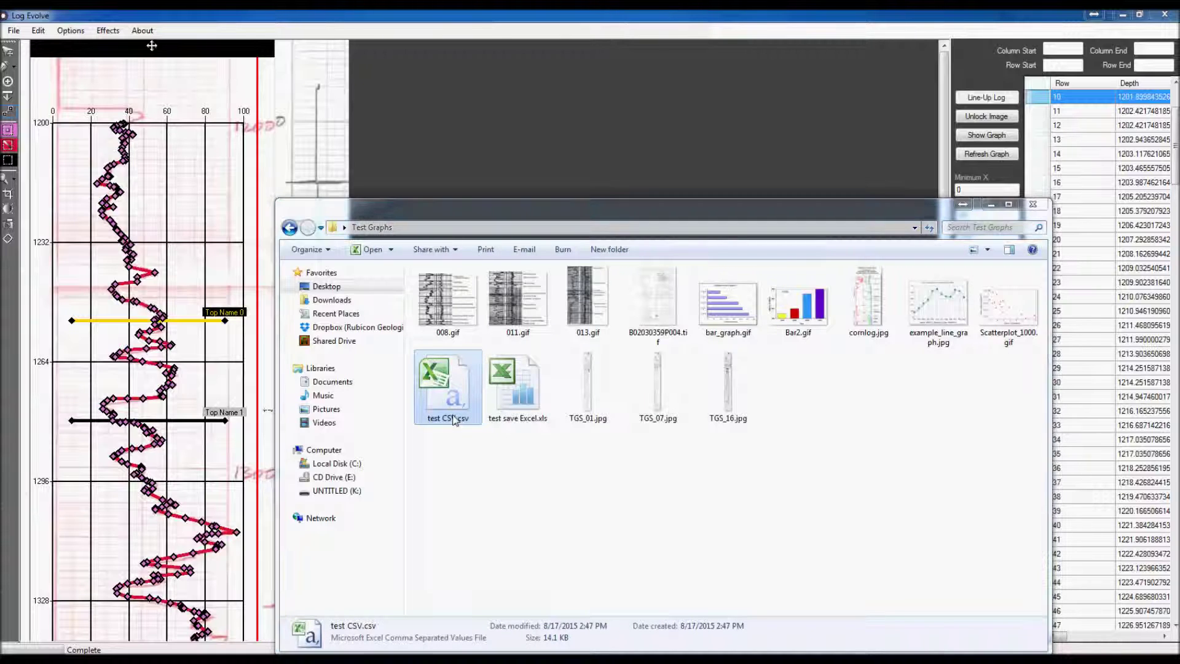
double_click(455, 420)
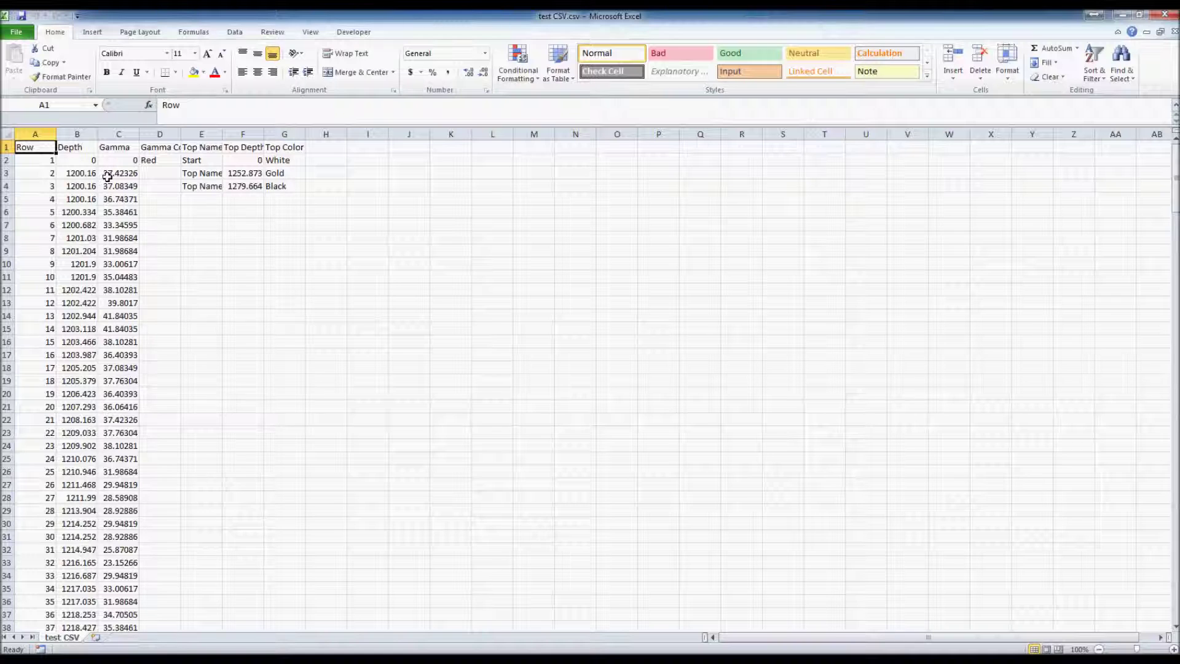
- Examine the exported depth, gamma and formation top columns of the CSV file, and close the workbook
mouse_move(47, 153)
left_mouse_down()
mouse_move(240, 209)
mouse_move(32, 147)
left_mouse_up()
left_click(246, 302)
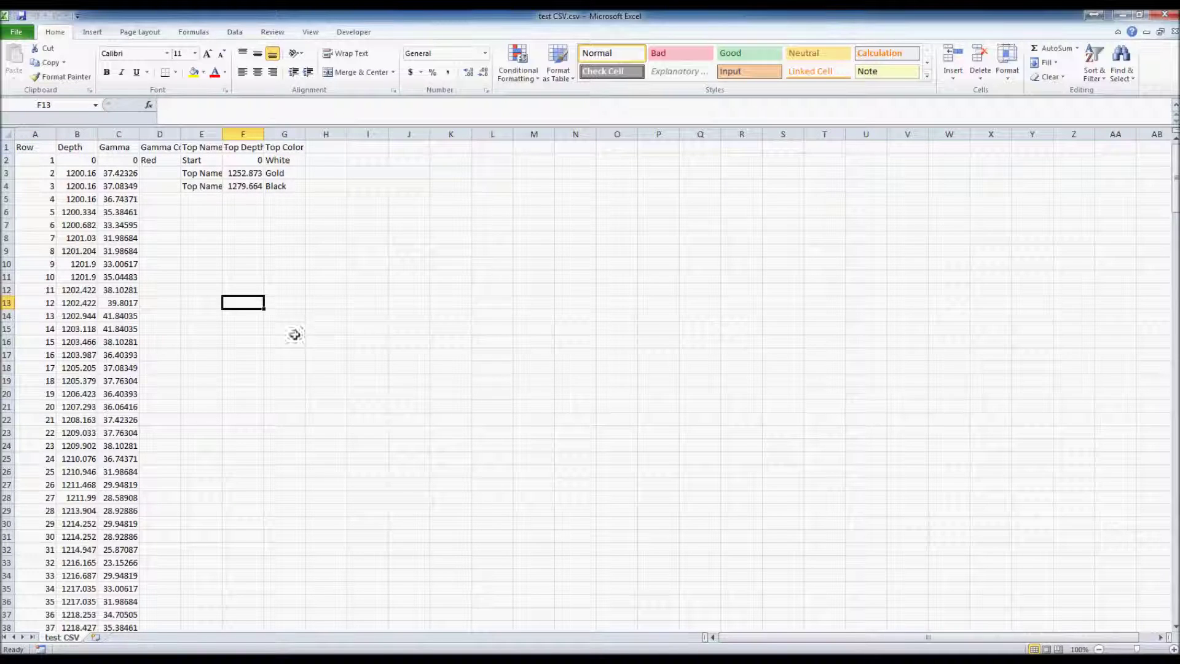
scroll(231, 345, "down", 20)
scroll(226, 394, "up", 20)
left_click(1166, 14)
- View the raw comma-separated rows of test CSV.csv in Notepad and close the file
right_click(431, 401)
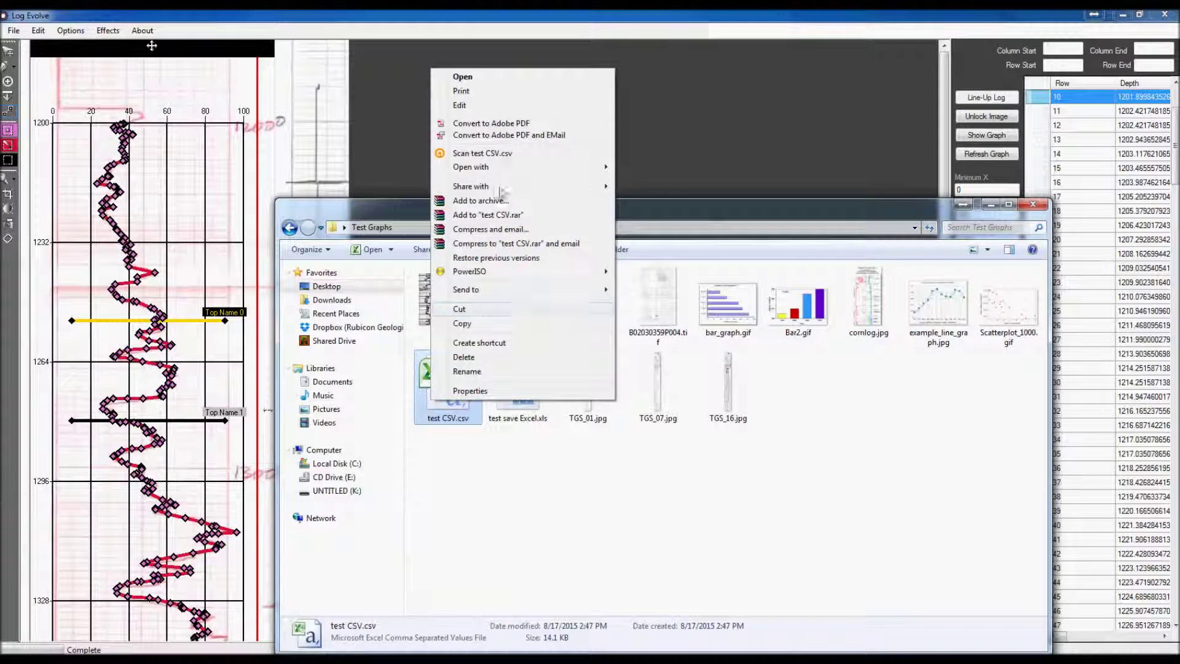
mouse_move(515, 170)
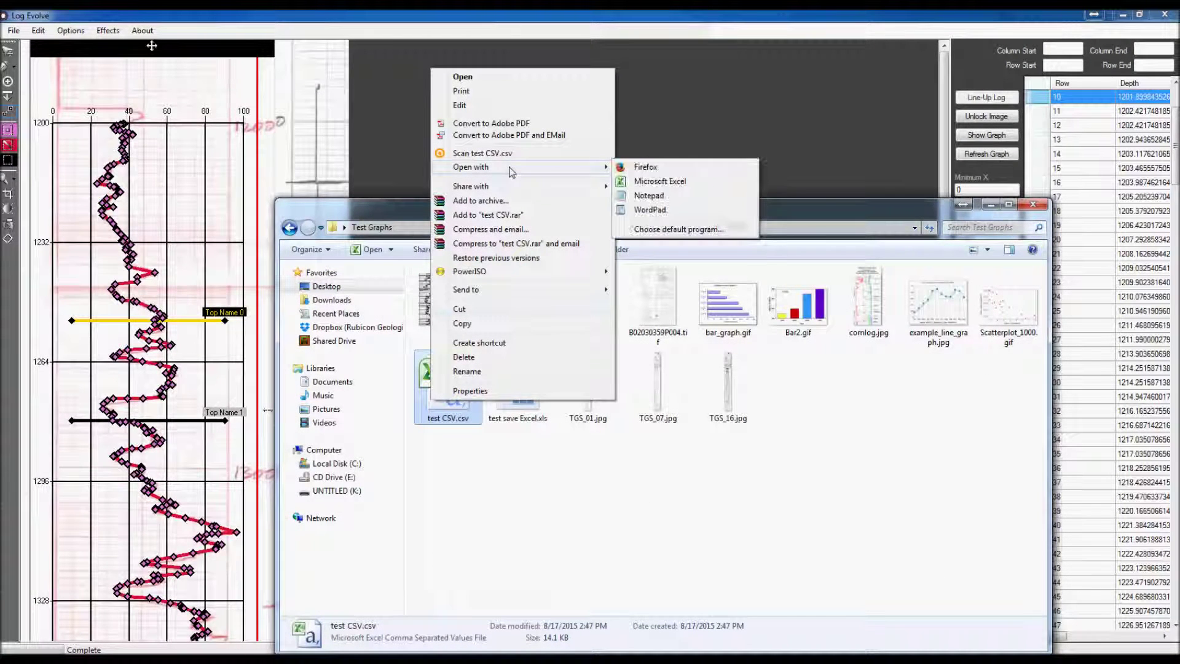
left_click(651, 195)
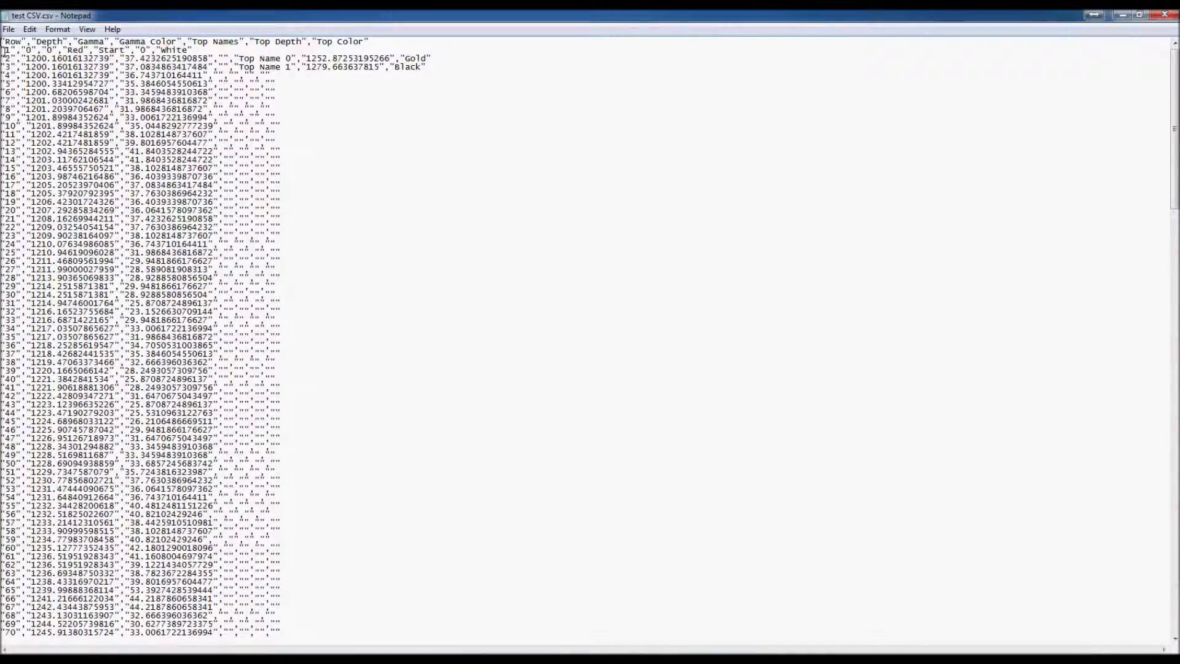
left_click_drag(3, 43, 375, 249)
left_click_drag(418, 347, 424, 429)
scroll(421, 426, "up", 4)
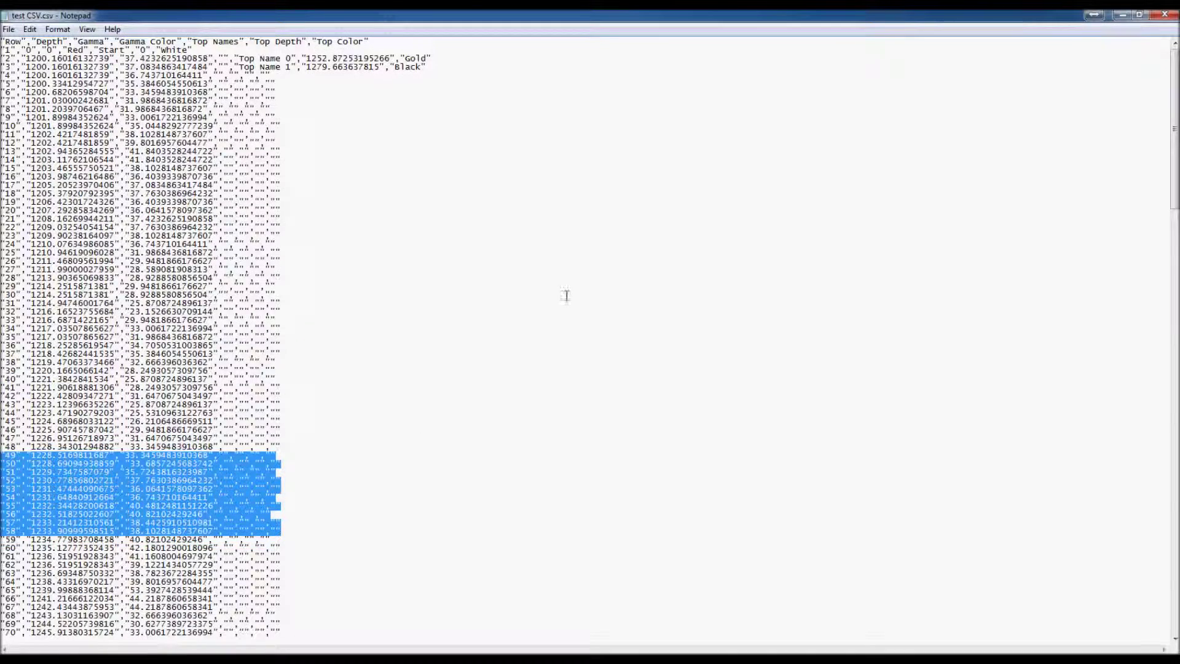
left_click(1165, 14)
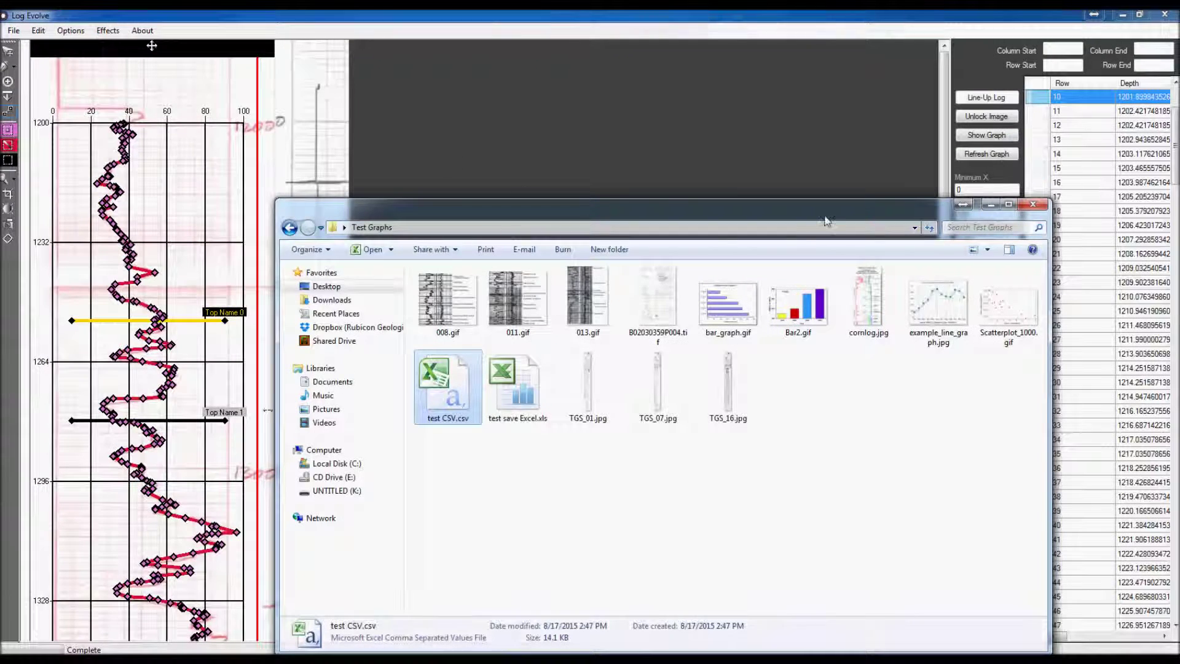
- Minimize the folder window and save the Log Evolve project as a ZIP file named "test project save" in the Test Graphs folder
left_click(962, 207)
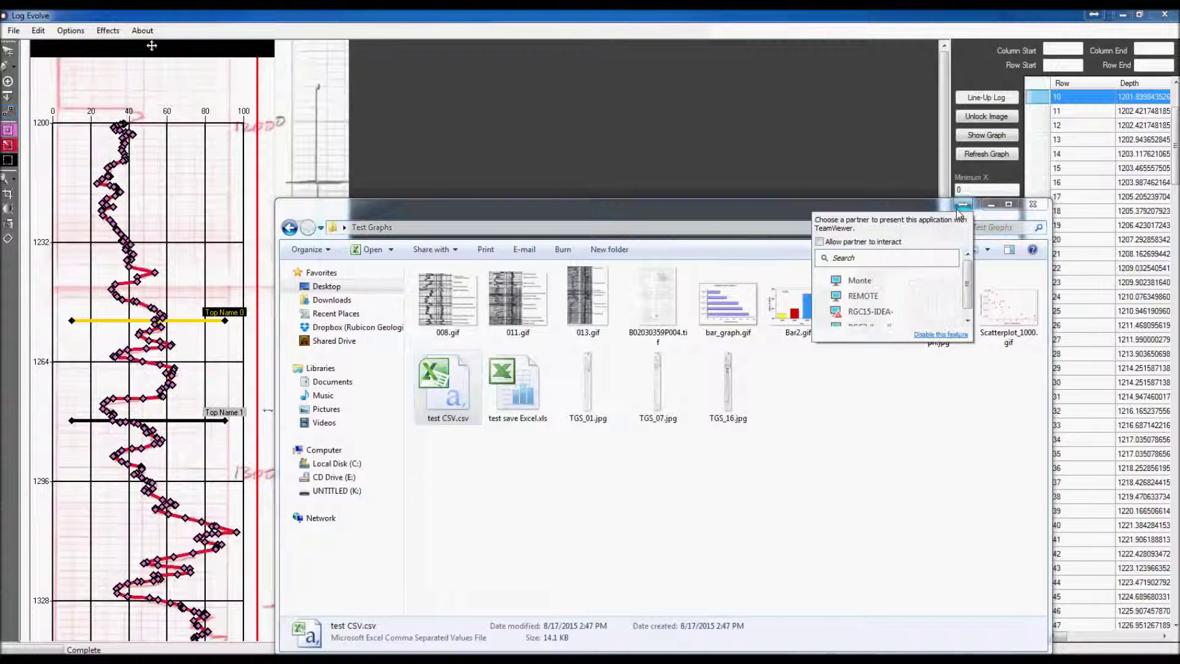
left_click(910, 210)
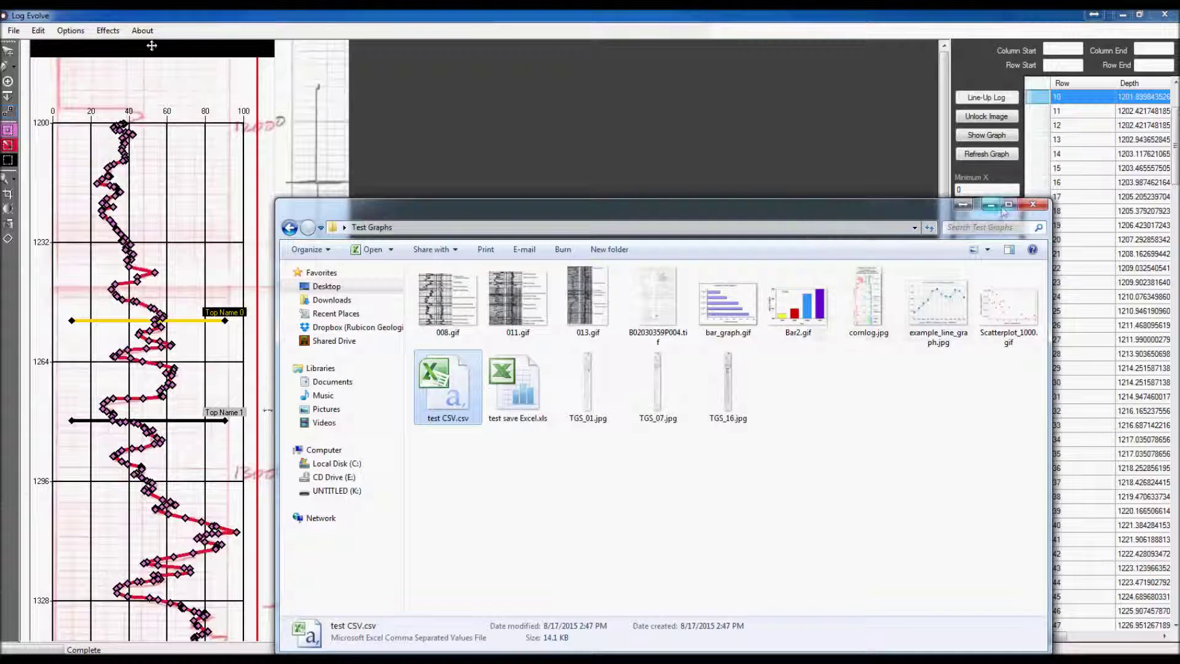
left_click(991, 205)
left_click(17, 32)
mouse_move(43, 59)
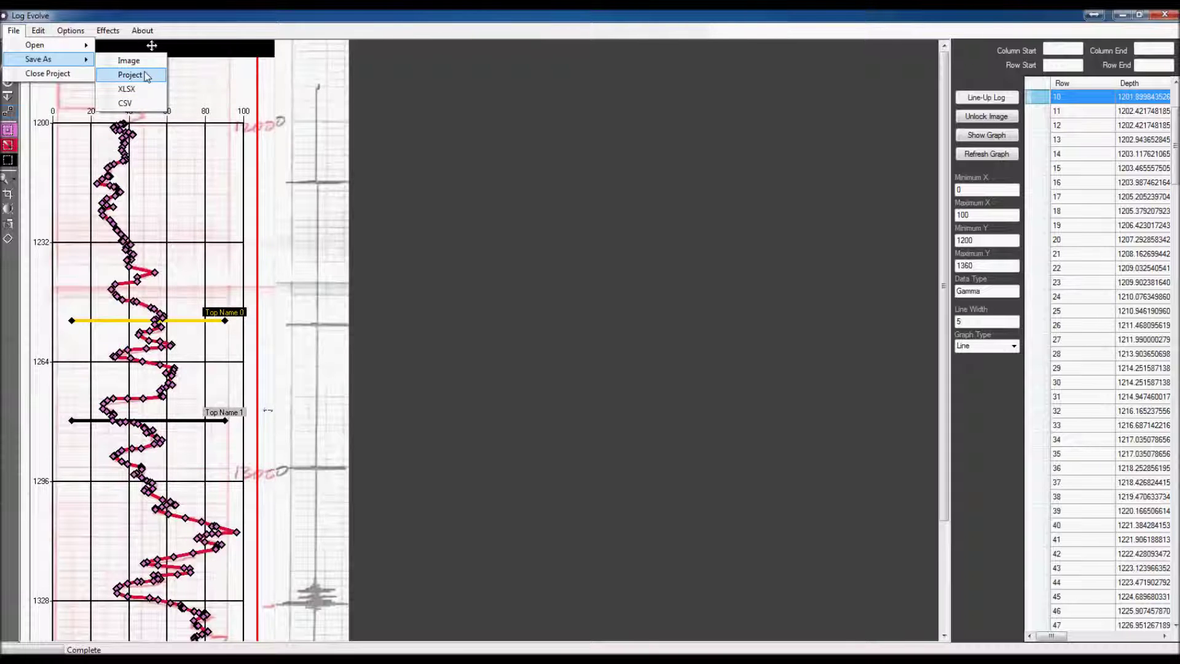
left_click(147, 74)
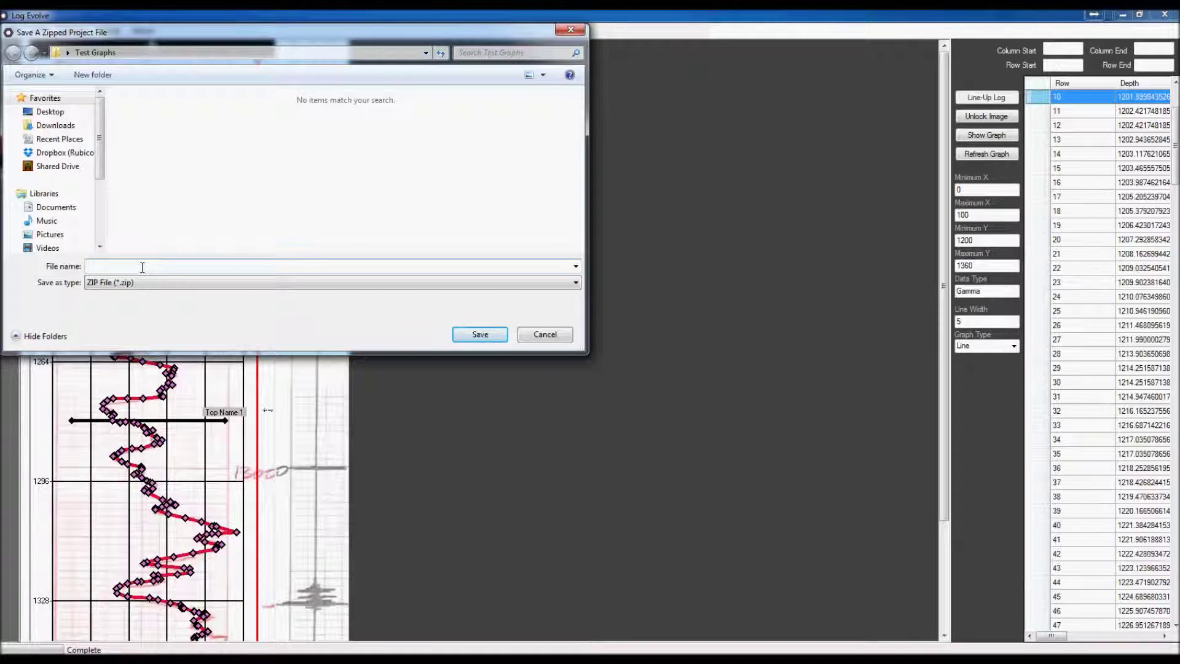
type("test project save")
left_click(493, 333)
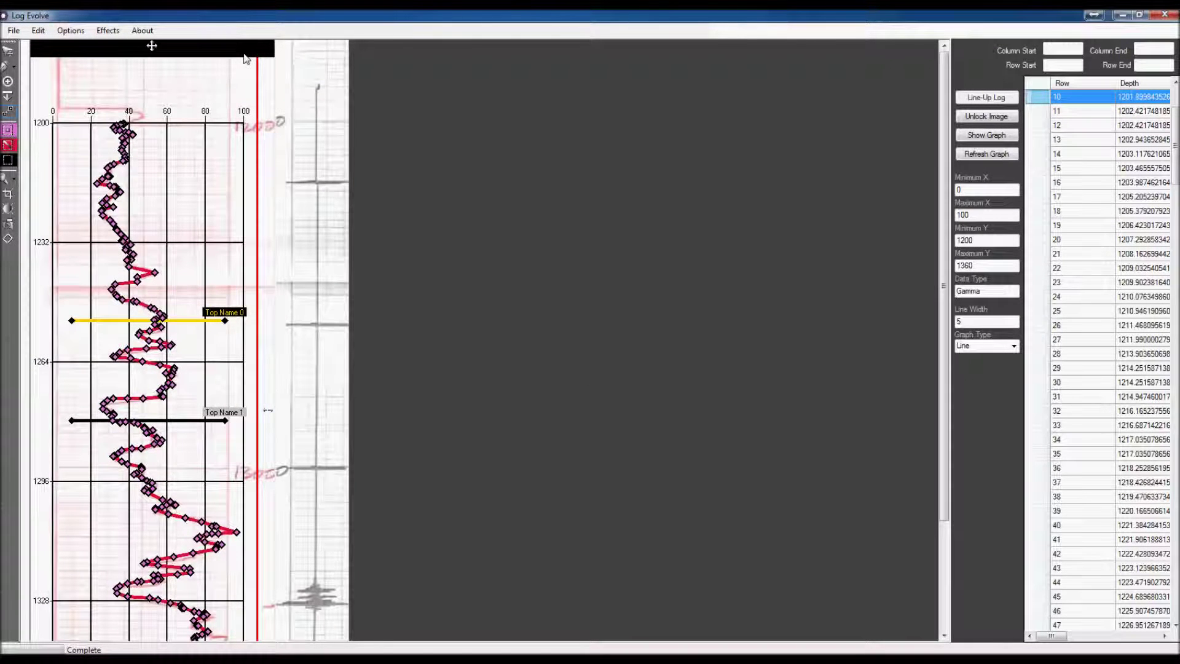
- Open the test project save.zip archive from the Test Graphs folder
left_click(345, 660)
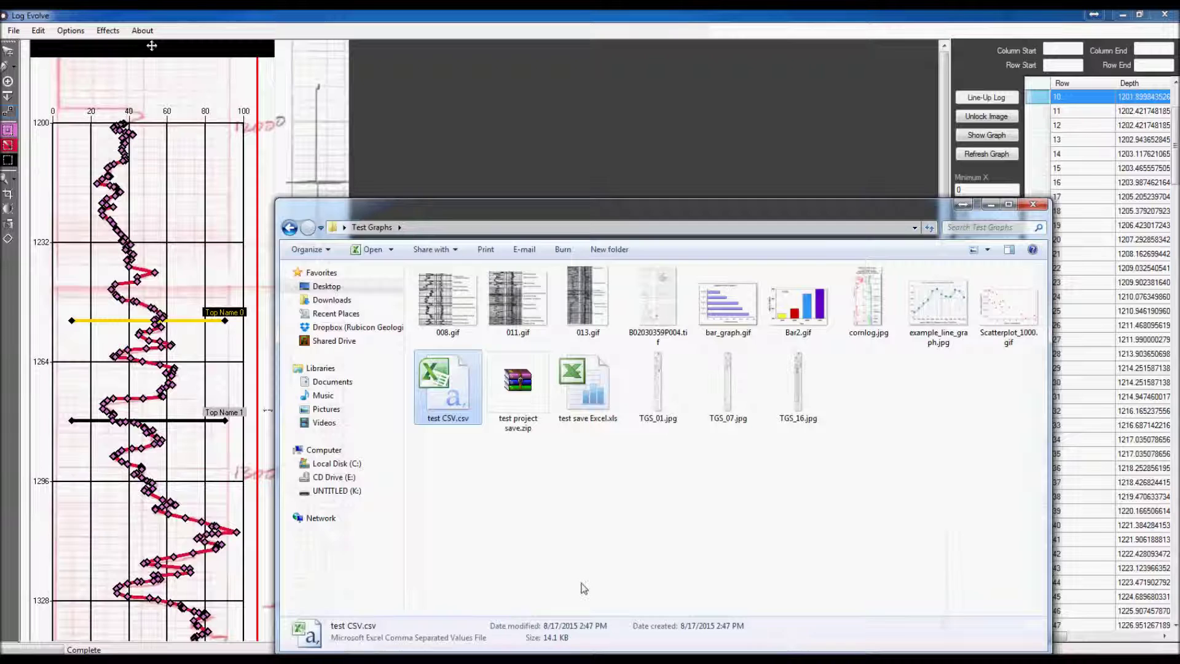
left_click(539, 420)
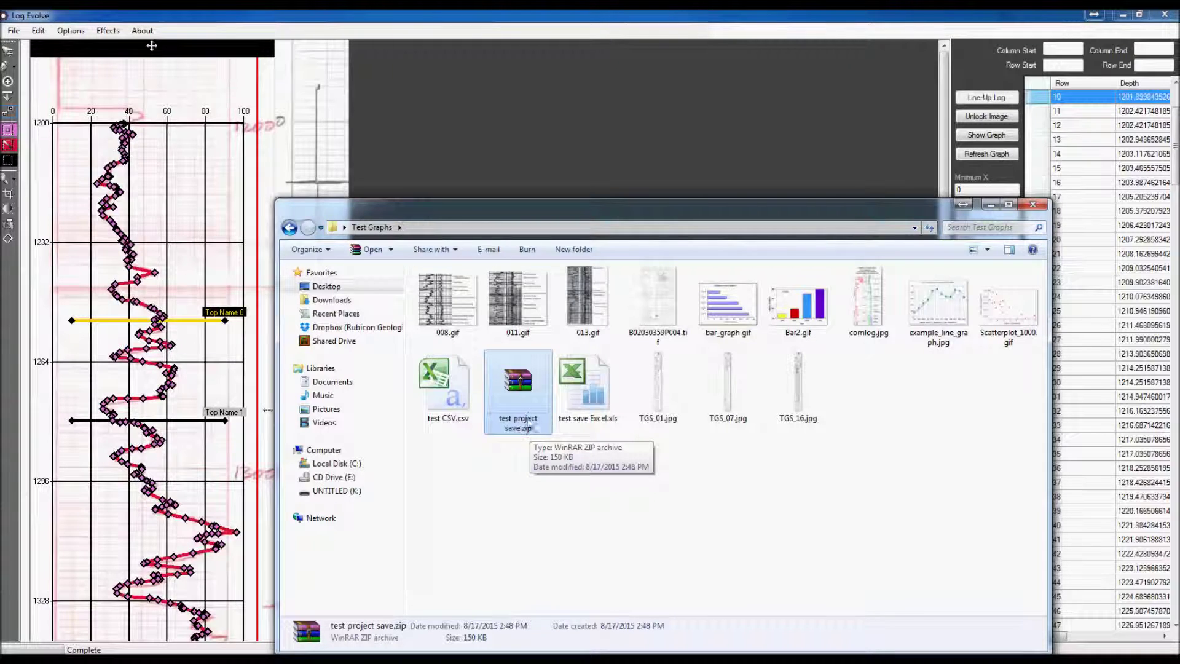
double_click(529, 417)
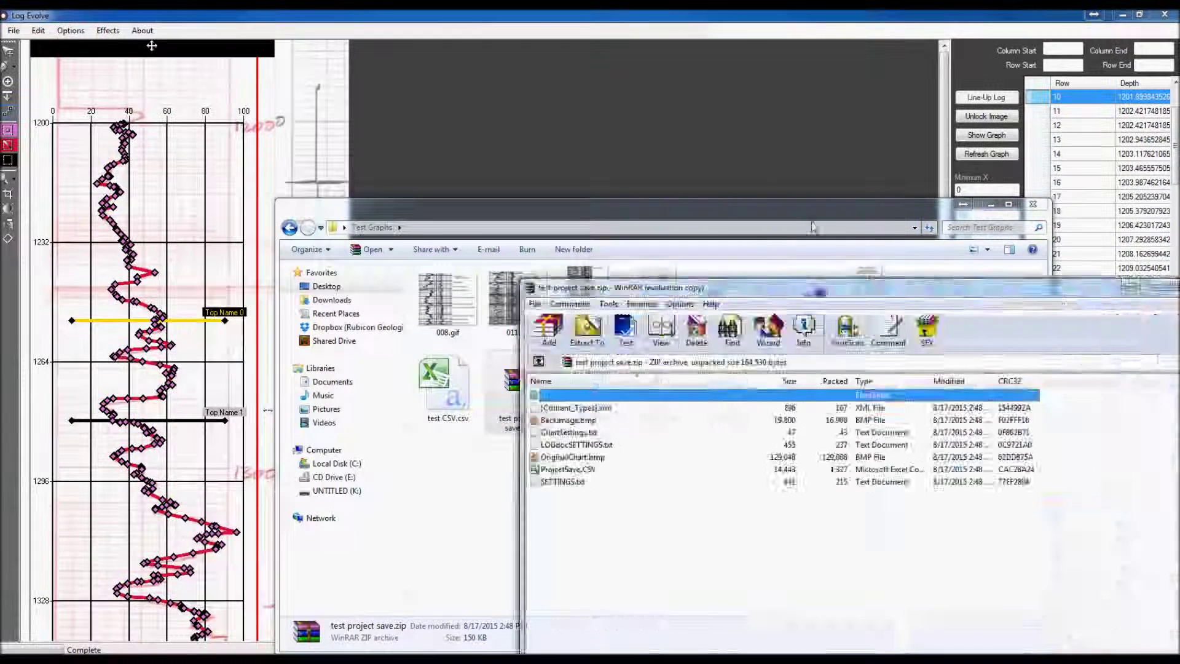
- Examine the image, settings and CSV files stored in the project archive, and close the archive
left_click(242, 313)
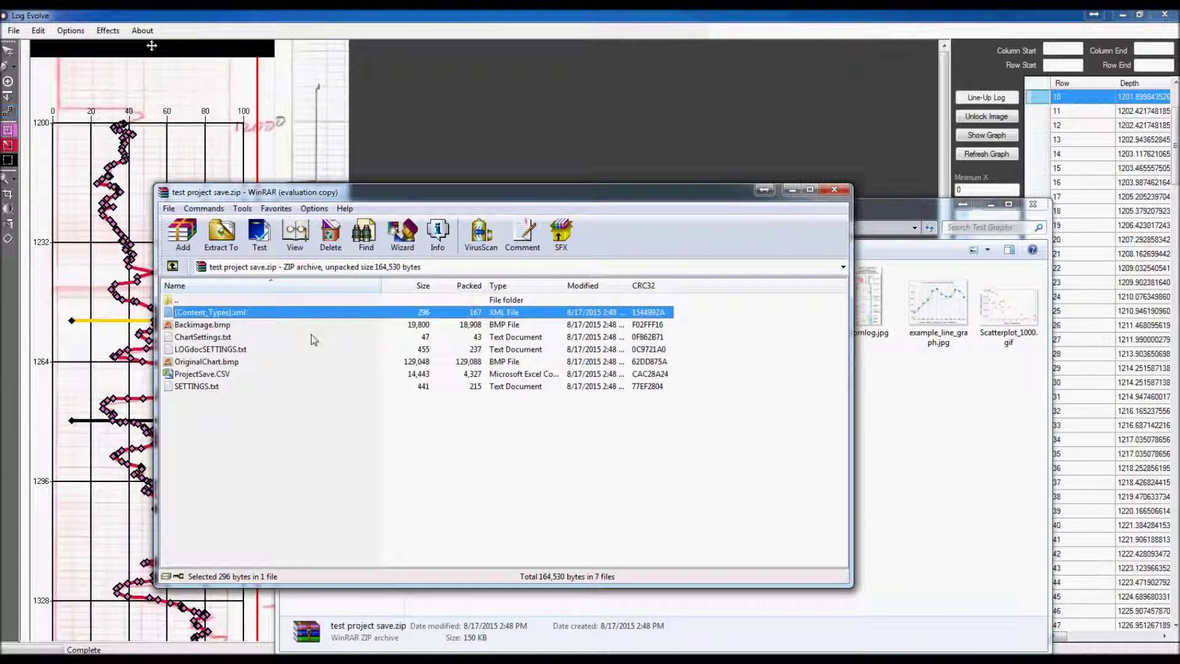
left_click(280, 327)
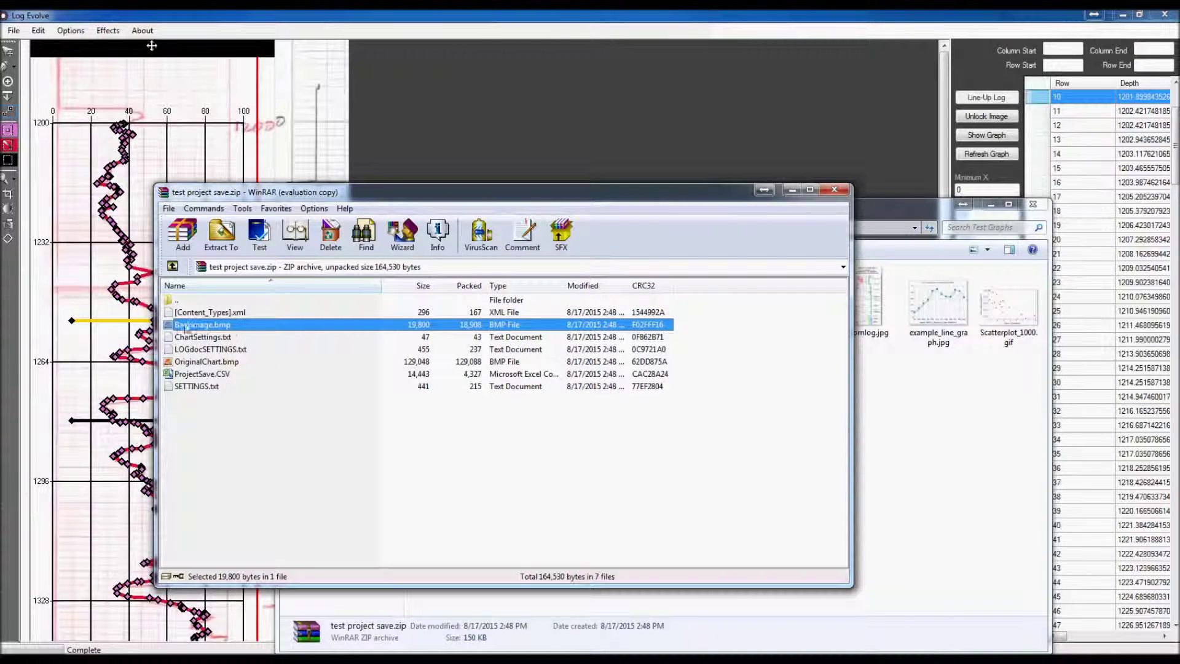
left_click(219, 362)
left_click(218, 338)
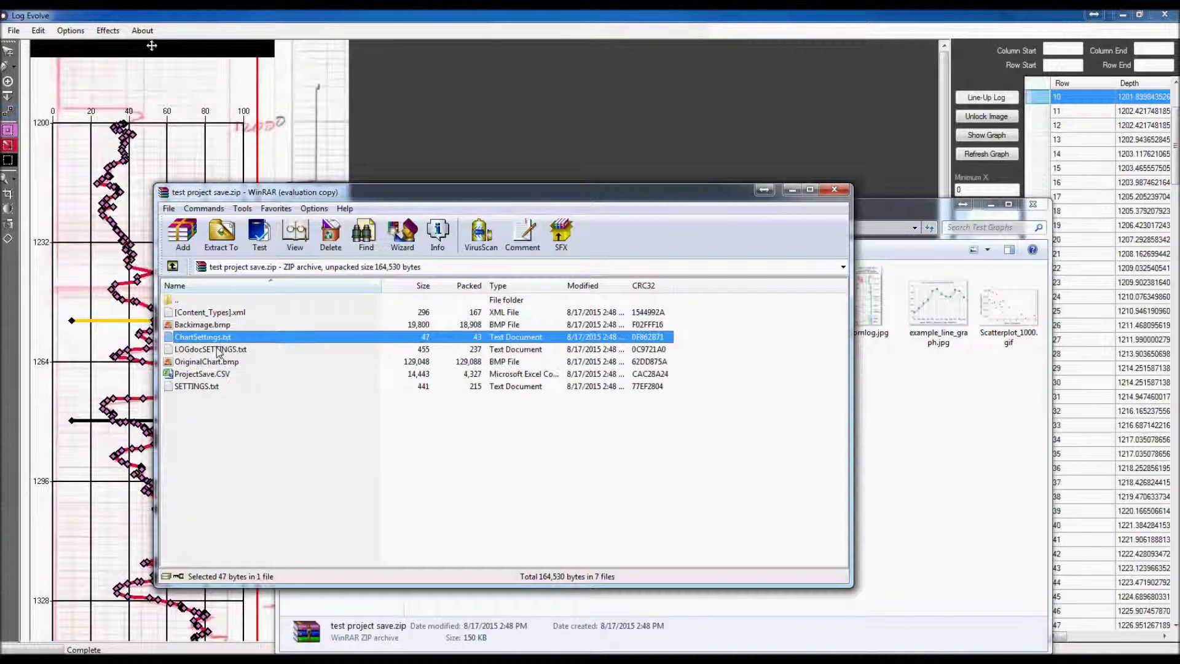
left_click(220, 349)
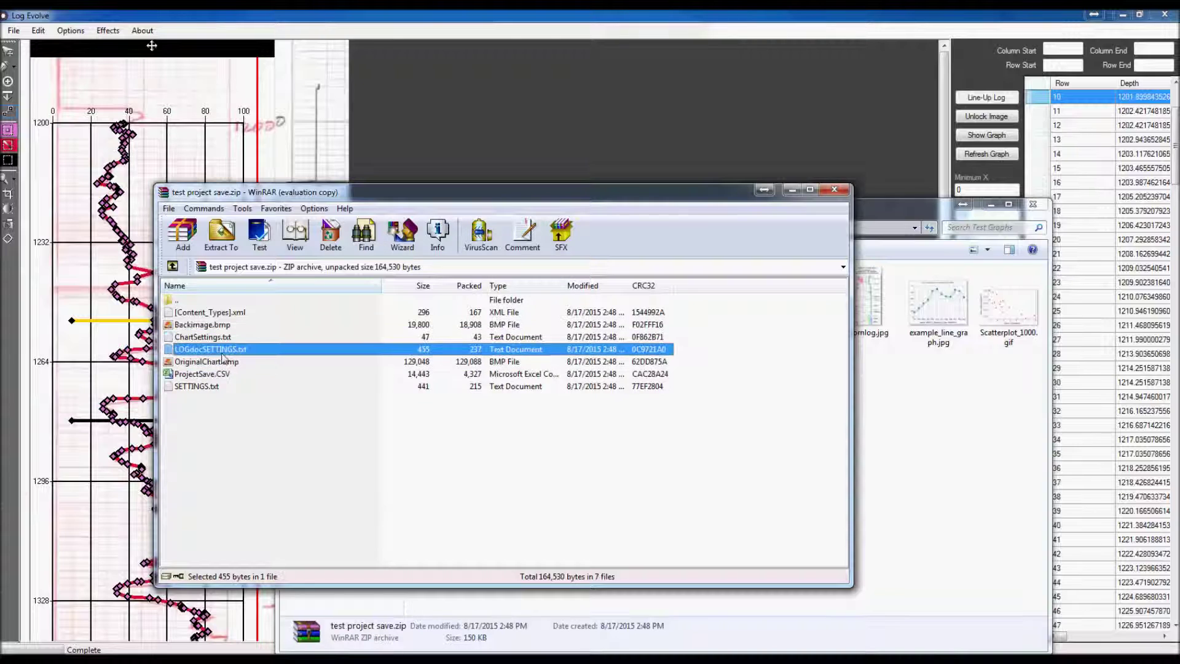
left_click(215, 387)
left_click(221, 375)
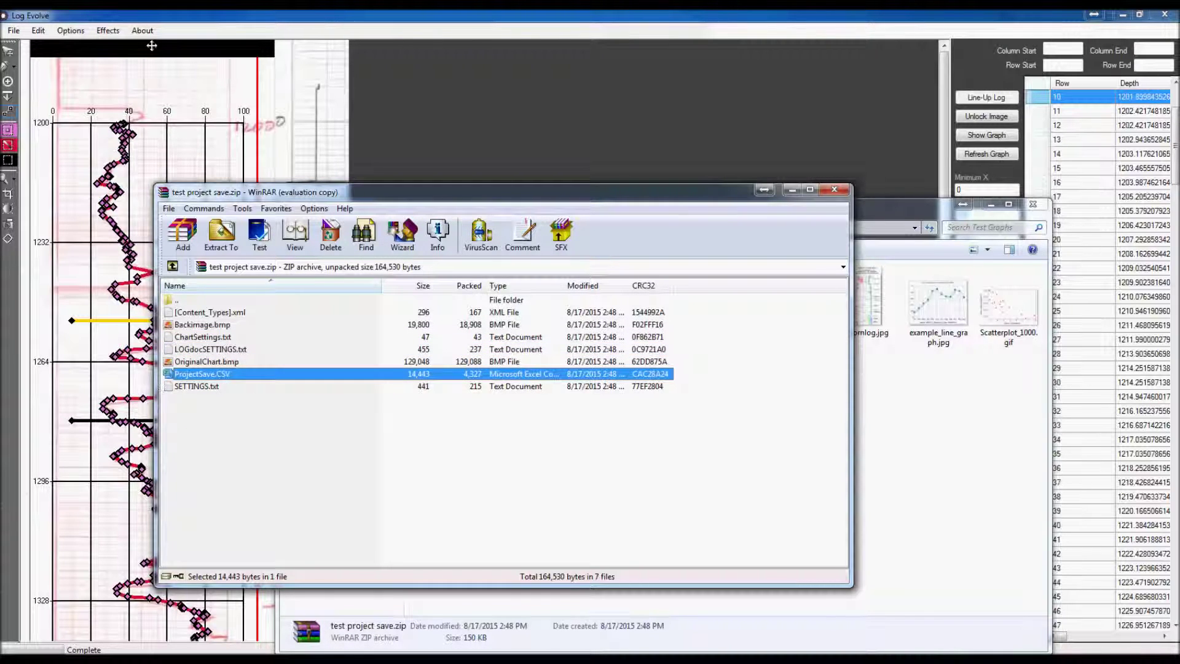
left_click(225, 388)
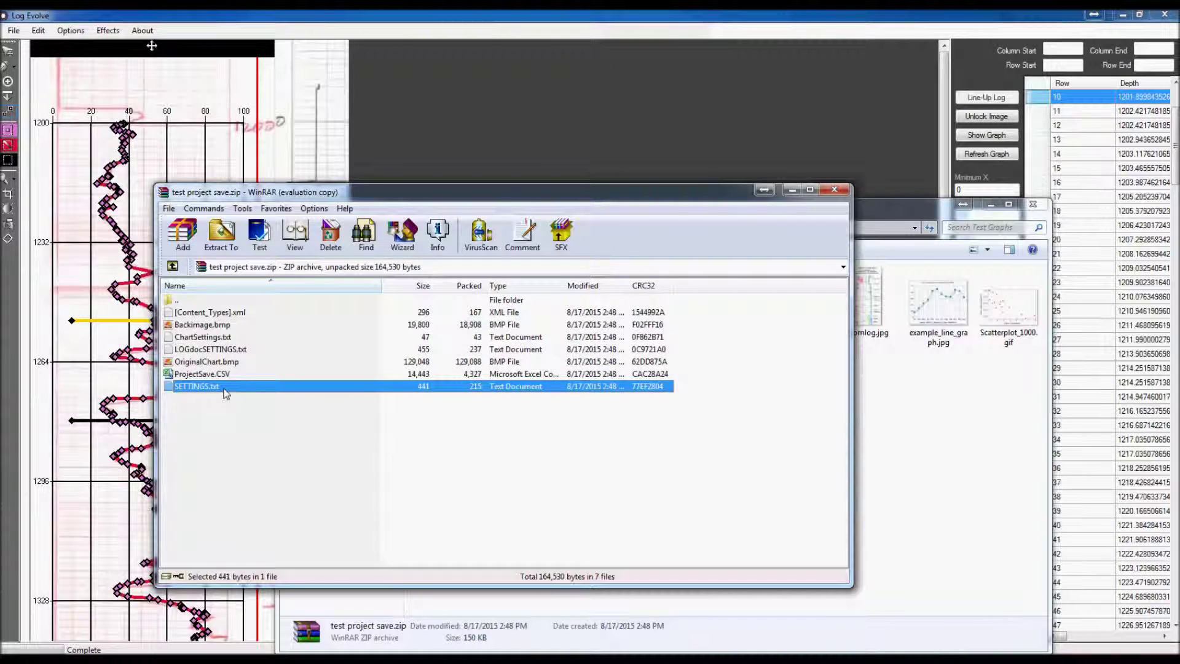
left_click(835, 189)
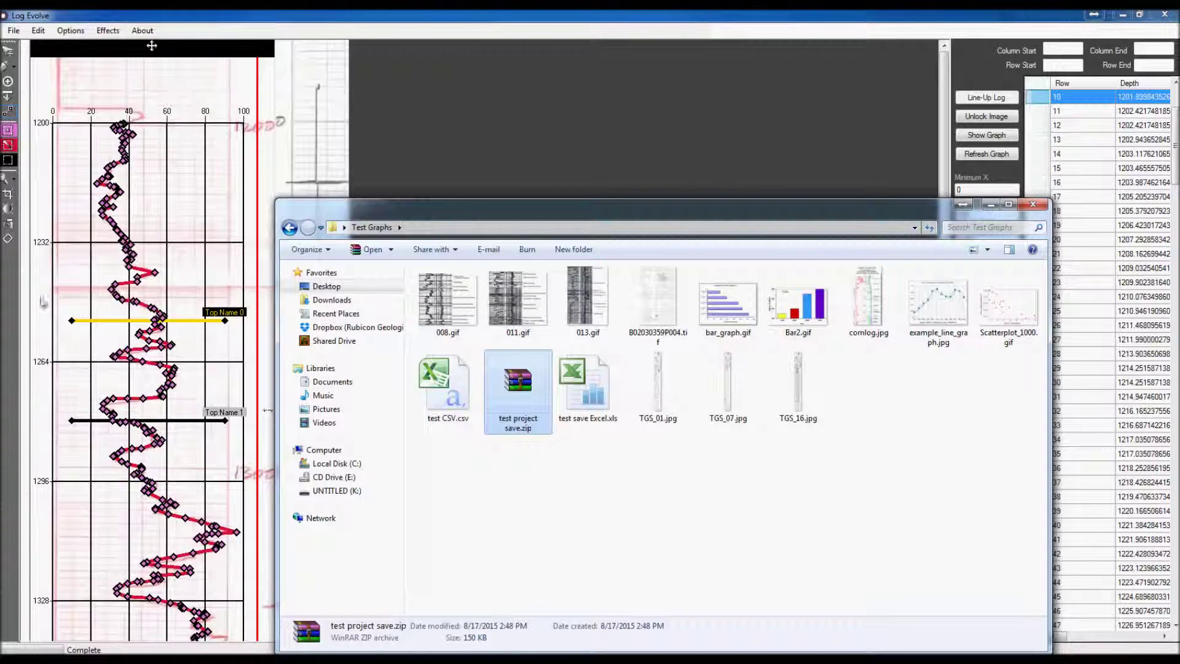
- Close the Test Graphs folder and the current project, and maximize the empty Log Evolve window
left_click(1032, 205)
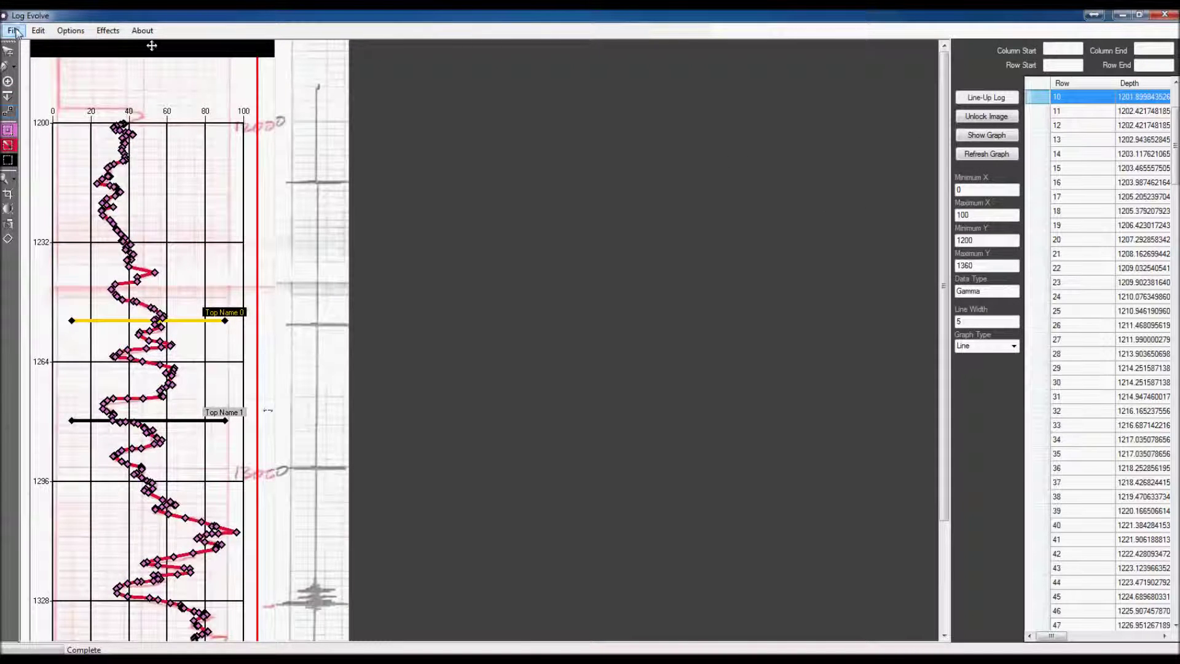
left_click(15, 29)
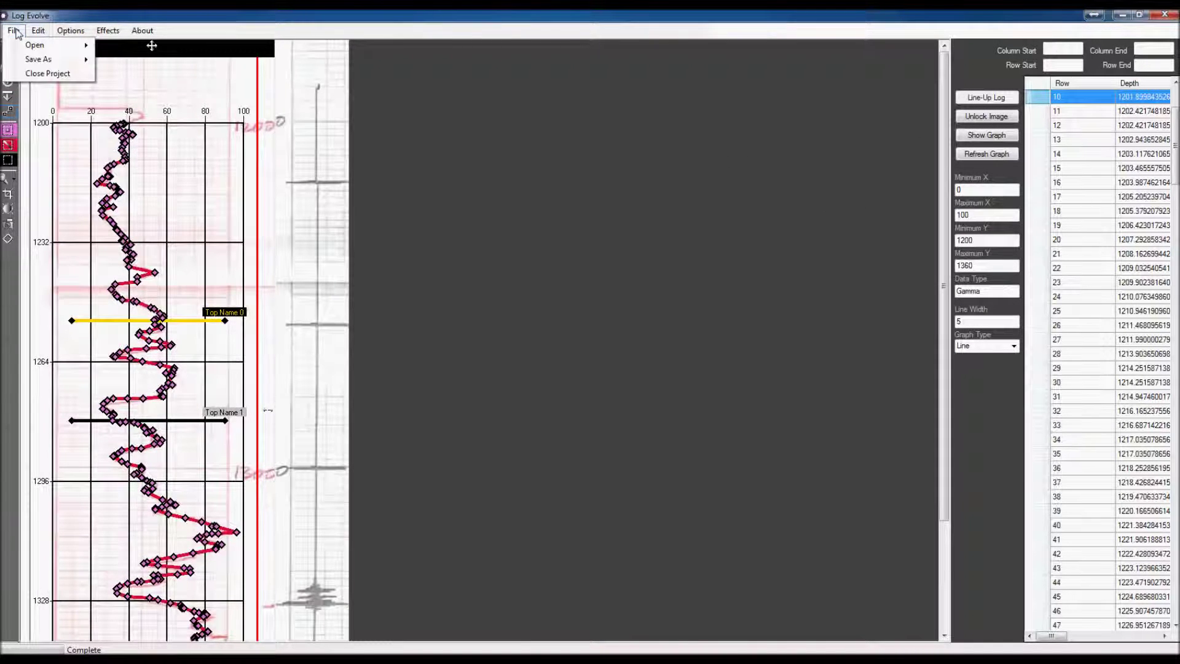
left_click(37, 78)
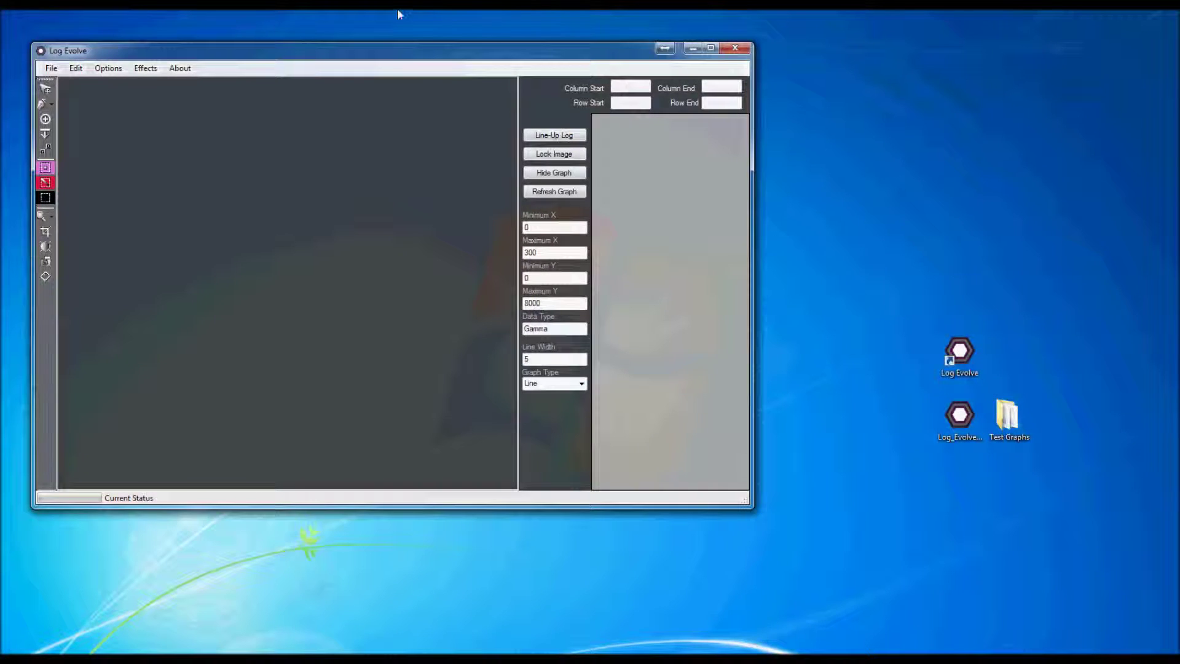
left_click(713, 48)
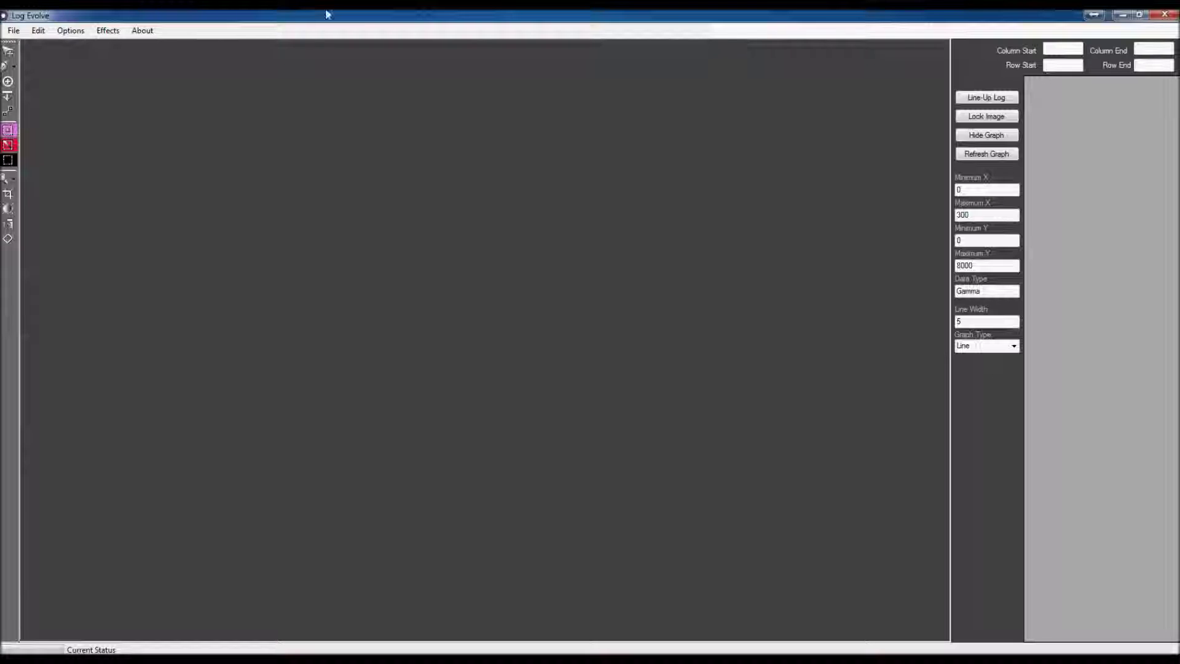
- Open the image example_line_graph.jpg from the Test Graphs folder
left_click(14, 30)
mouse_move(24, 48)
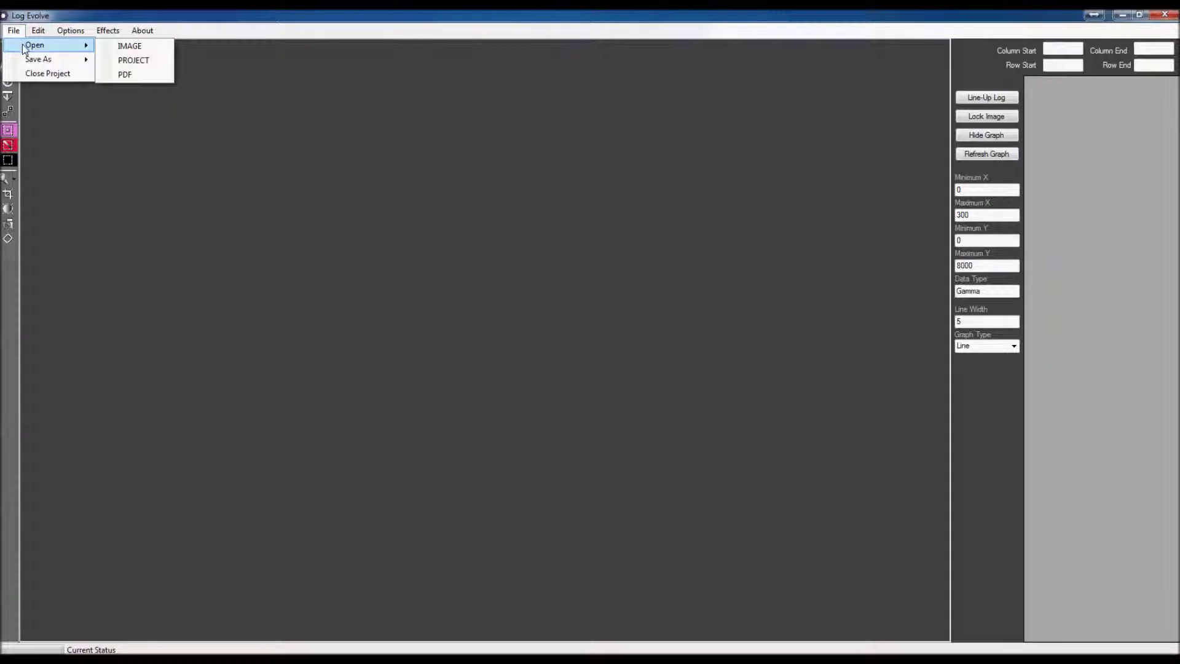
left_click(129, 46)
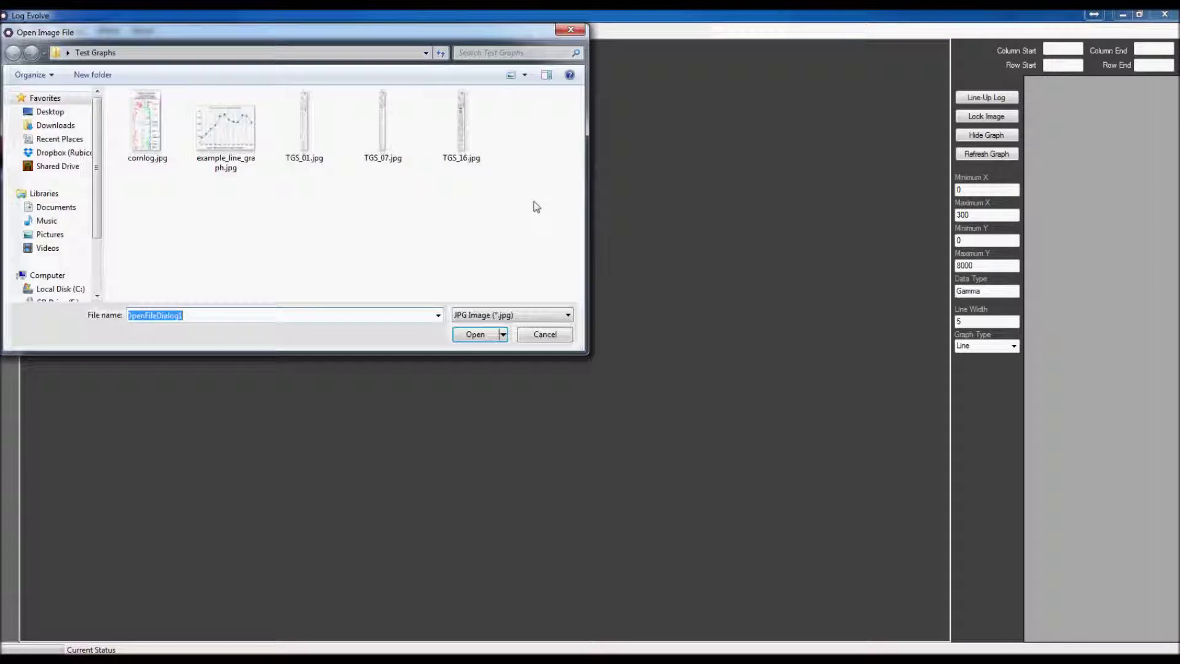
left_click(225, 132)
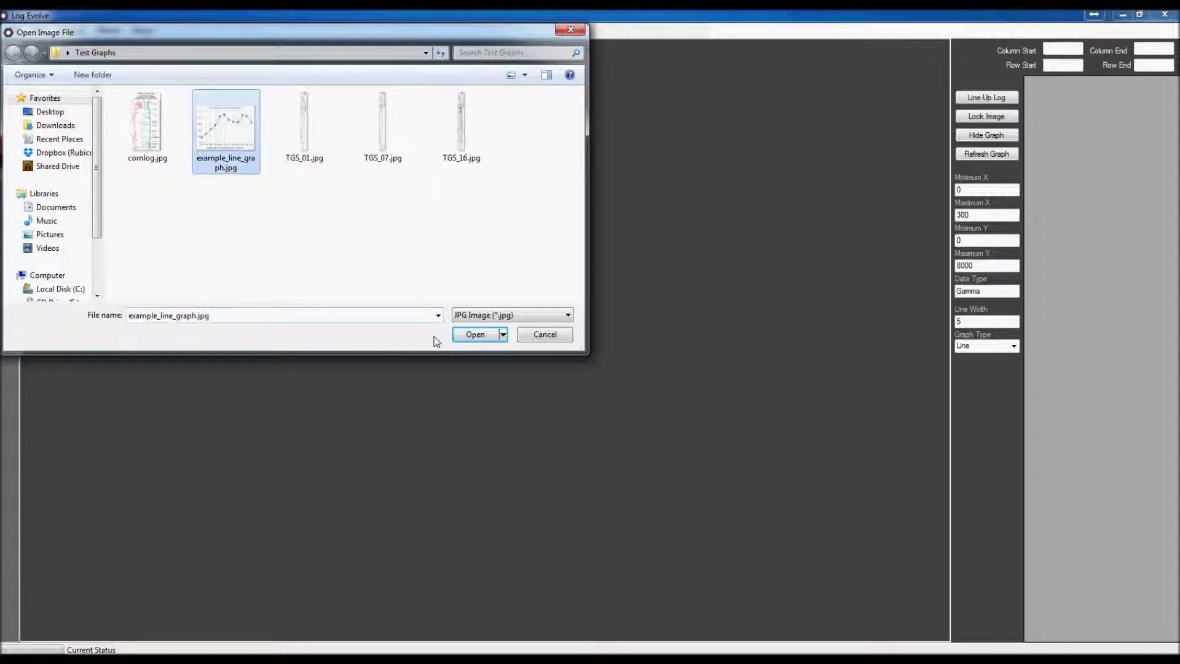
left_click(471, 336)
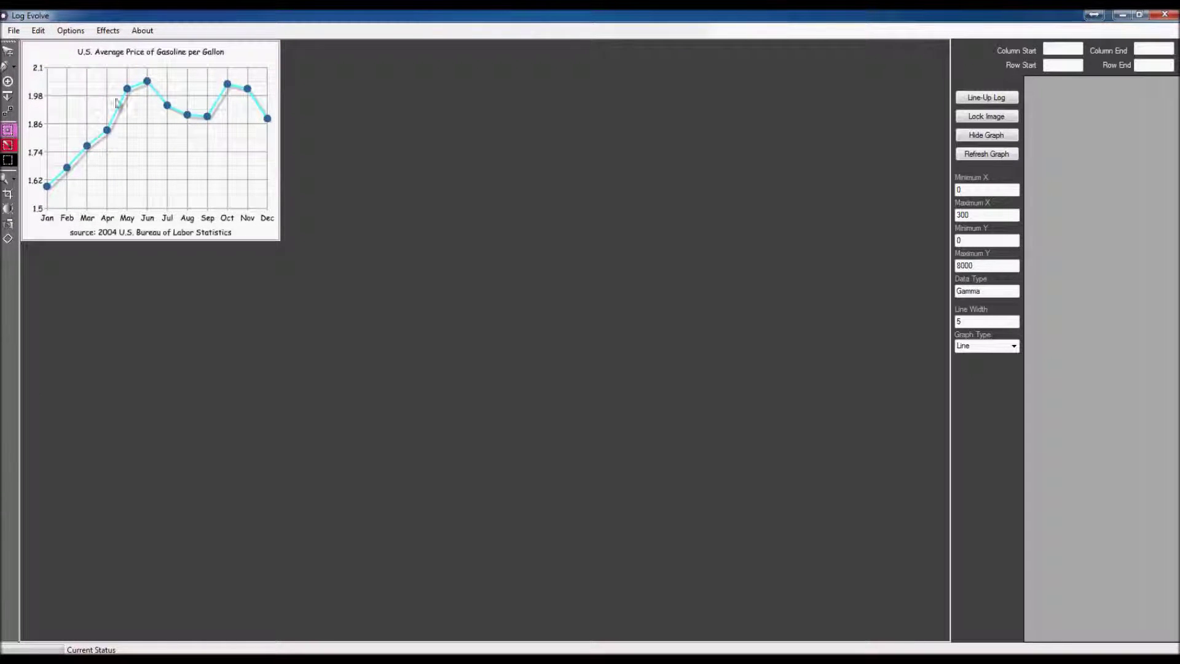
- Turn off Reverse Y (0 on top) in the chart options and switch the point orientation to Horizontal Points
left_click(70, 30)
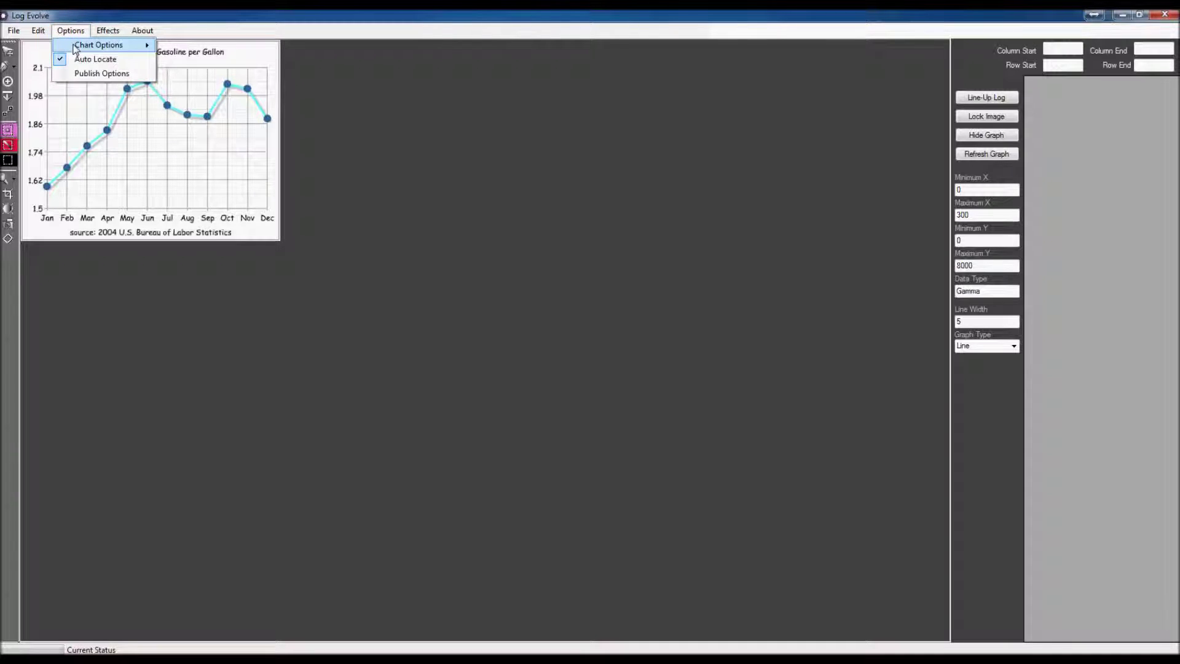
mouse_move(75, 48)
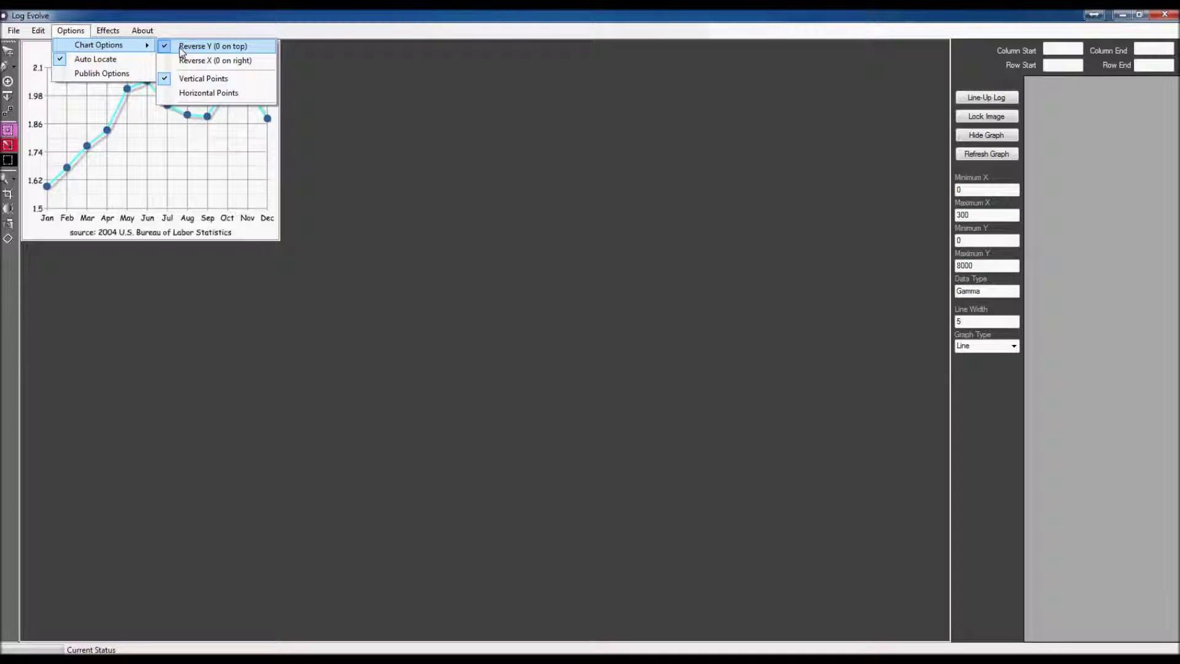
left_click(181, 48)
left_click(70, 30)
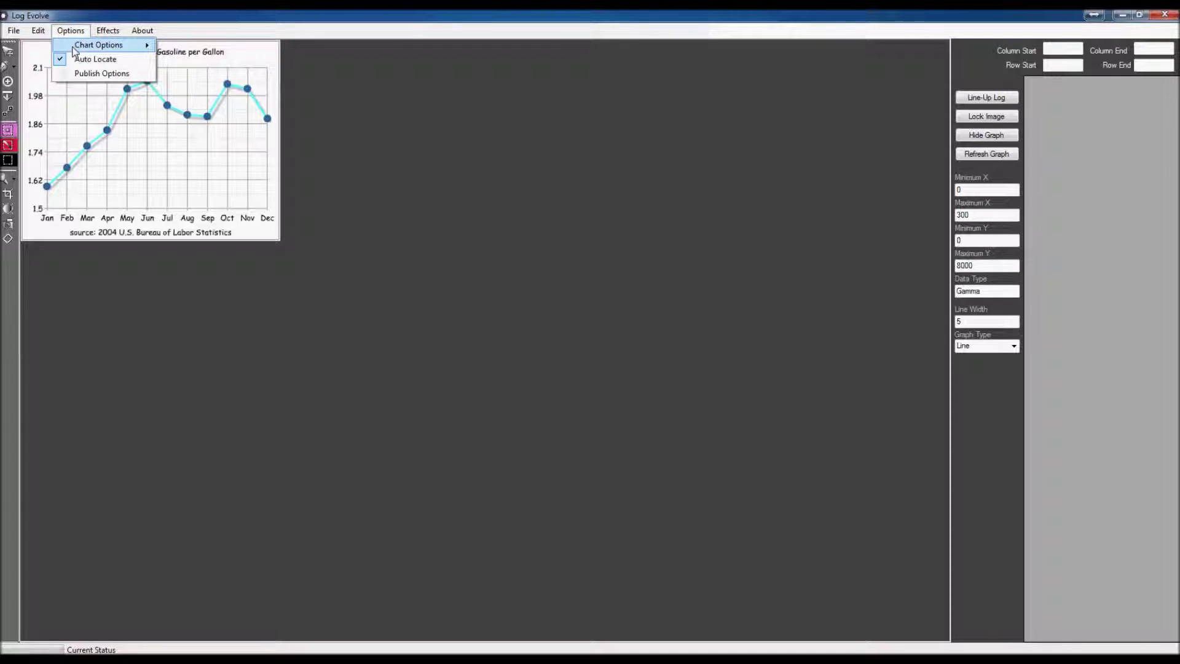
mouse_move(75, 49)
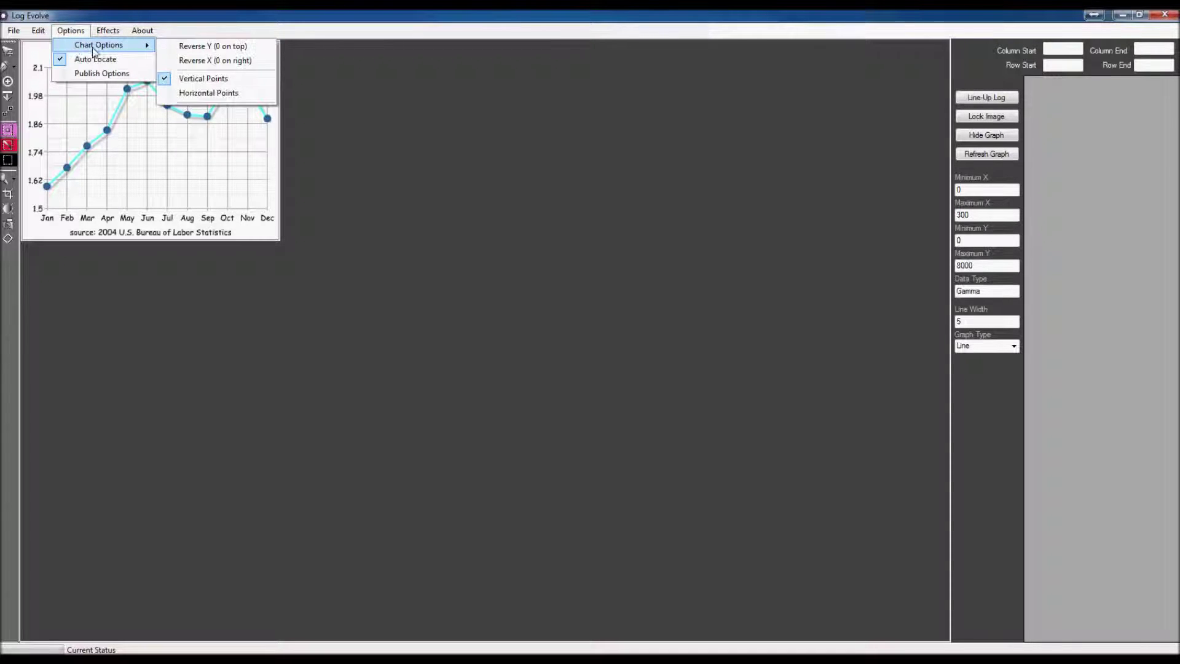
left_click(206, 93)
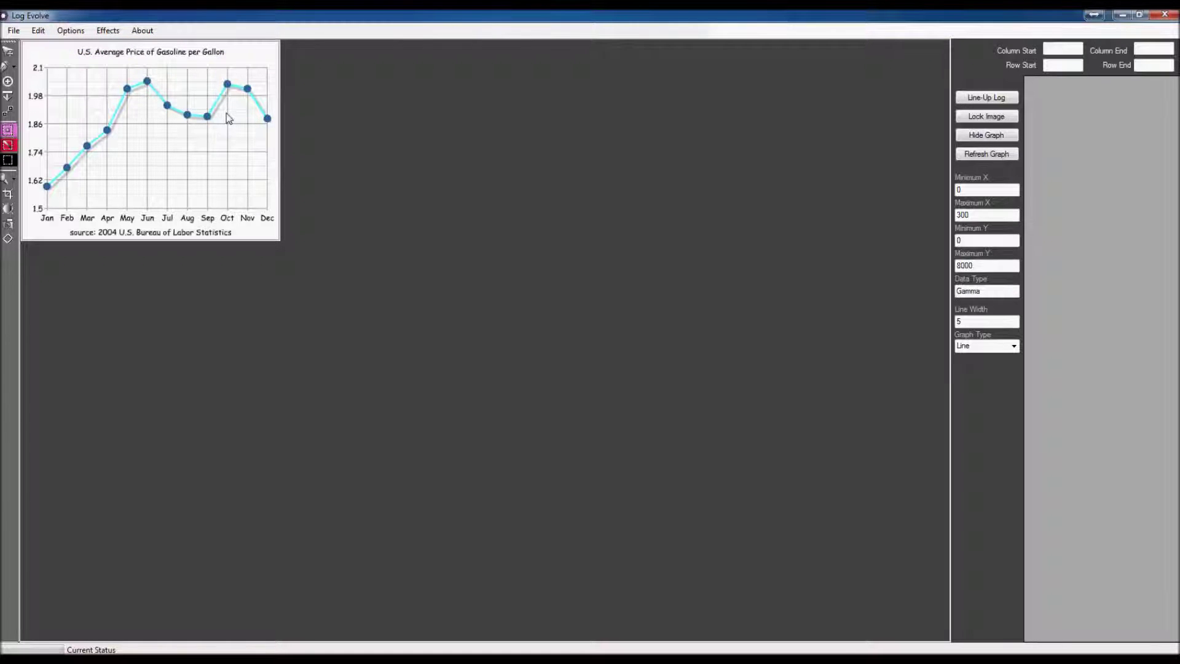
- Show the line-up graph overlay on the gasoline chart, widen it and move its origin onto the chart's vertical axis
scroll(174, 327, "up", 18)
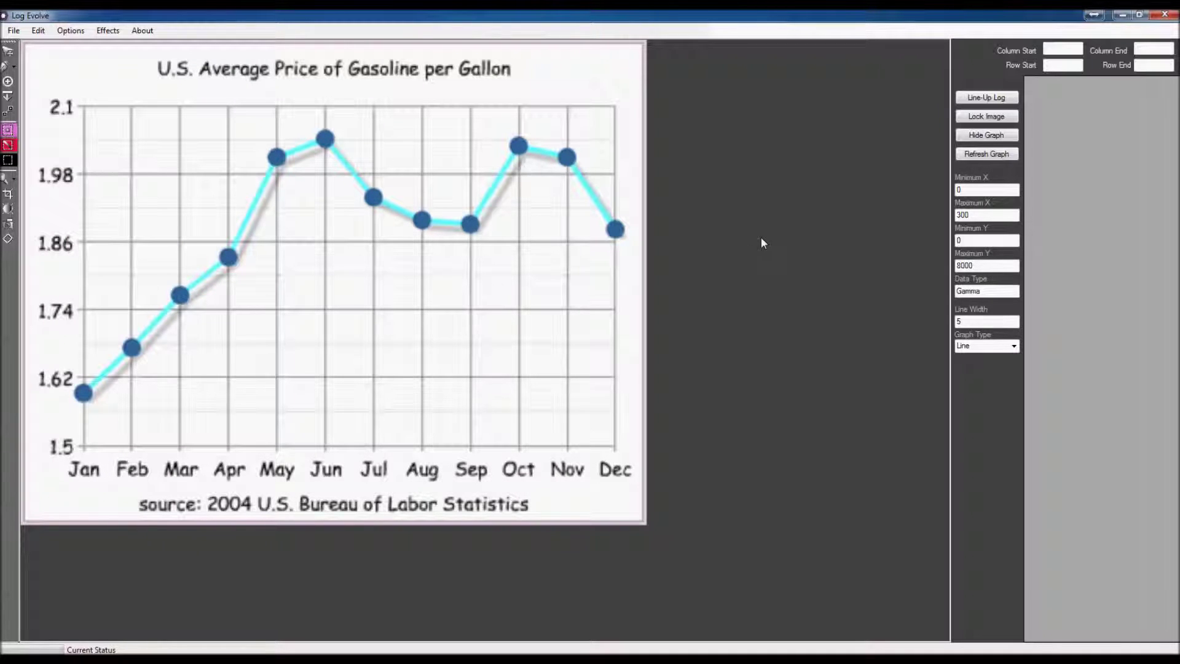
left_click(986, 98)
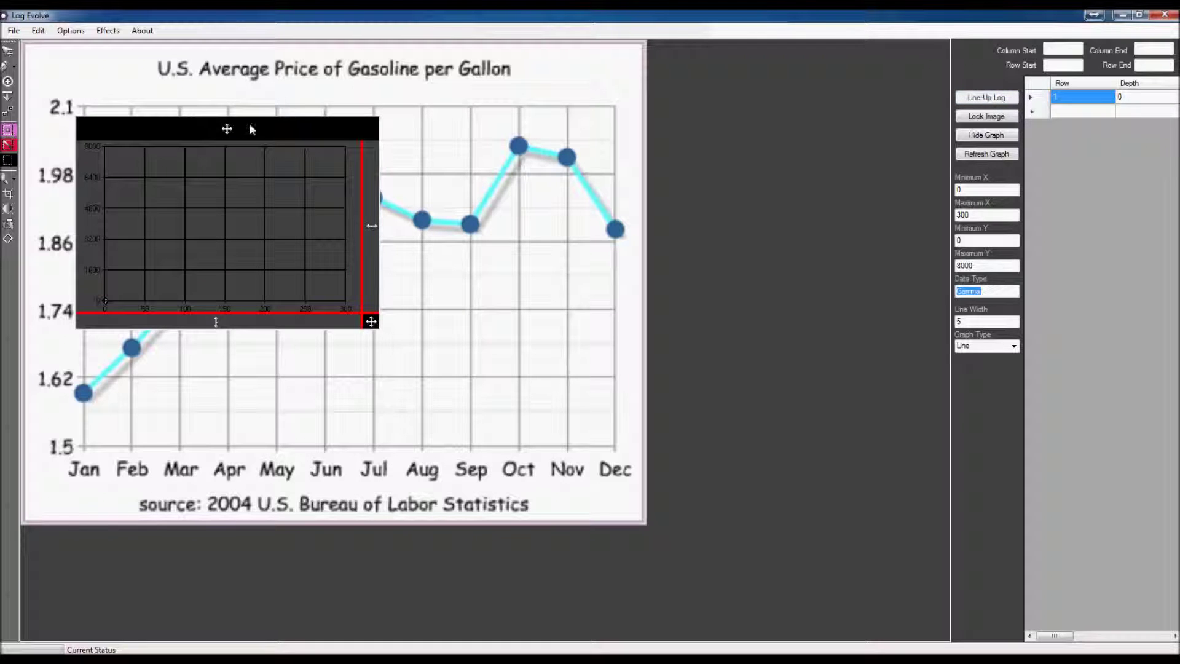
left_click_drag(226, 128, 193, 87)
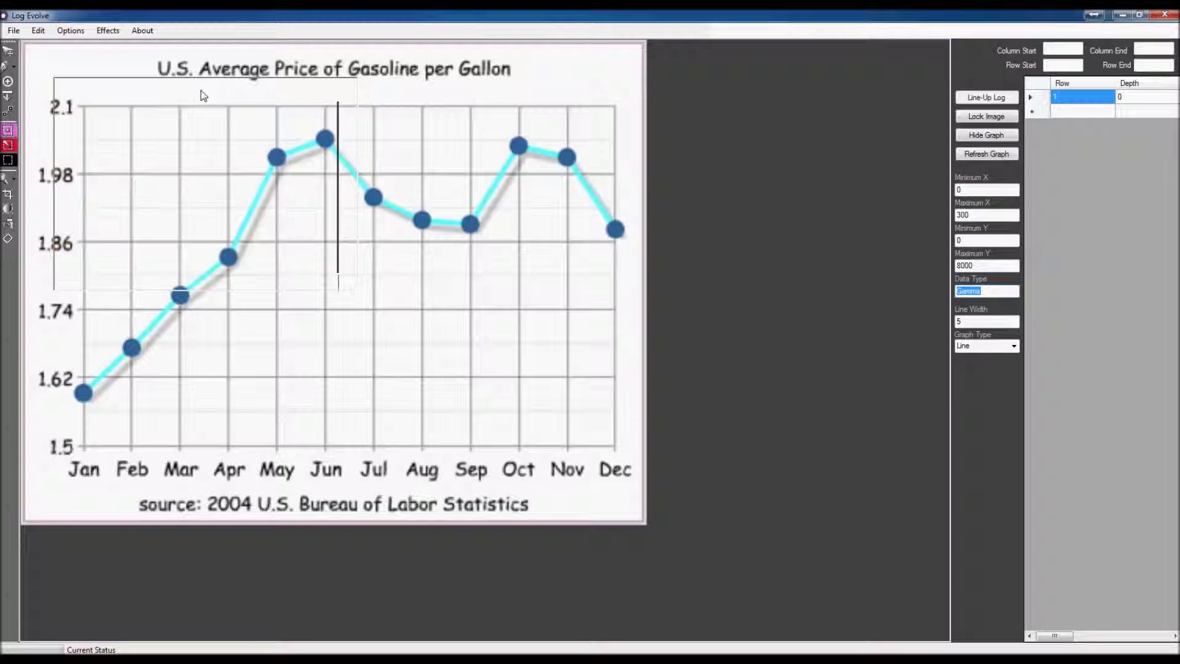
left_click_drag(350, 280, 791, 276)
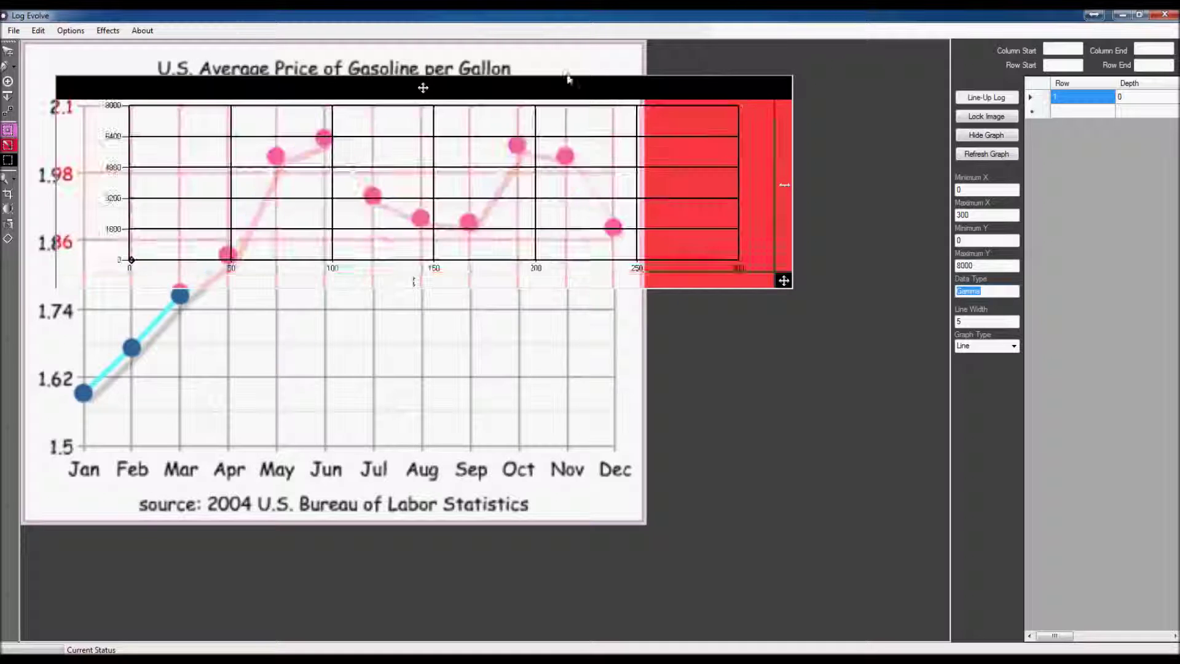
left_click_drag(566, 79, 508, 83)
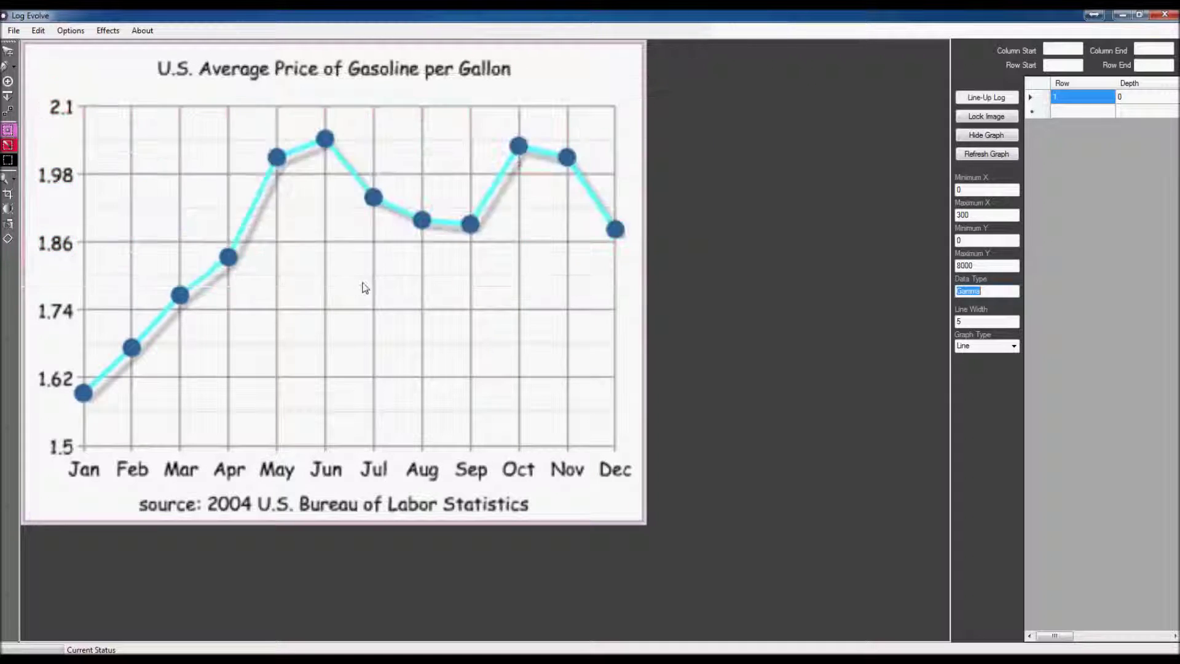
- Stretch and fit the overlay grid so its edges match the chart from January to December and from 1.5 to 2.1
left_click_drag(361, 284, 350, 553)
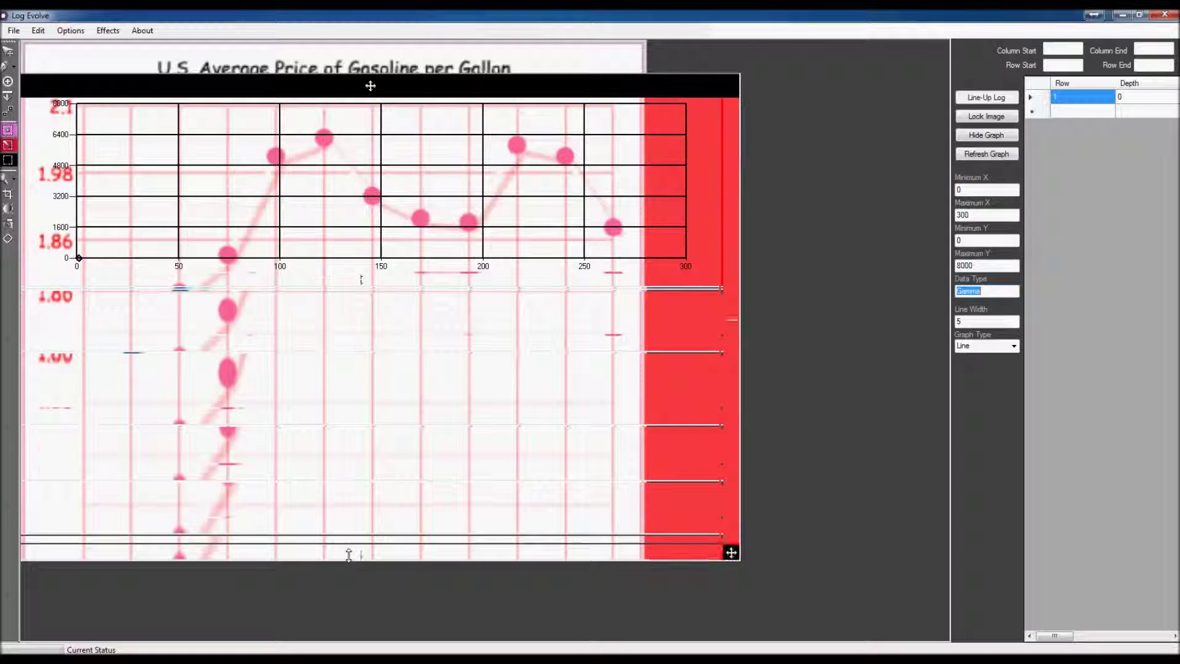
left_click_drag(377, 91, 384, 61)
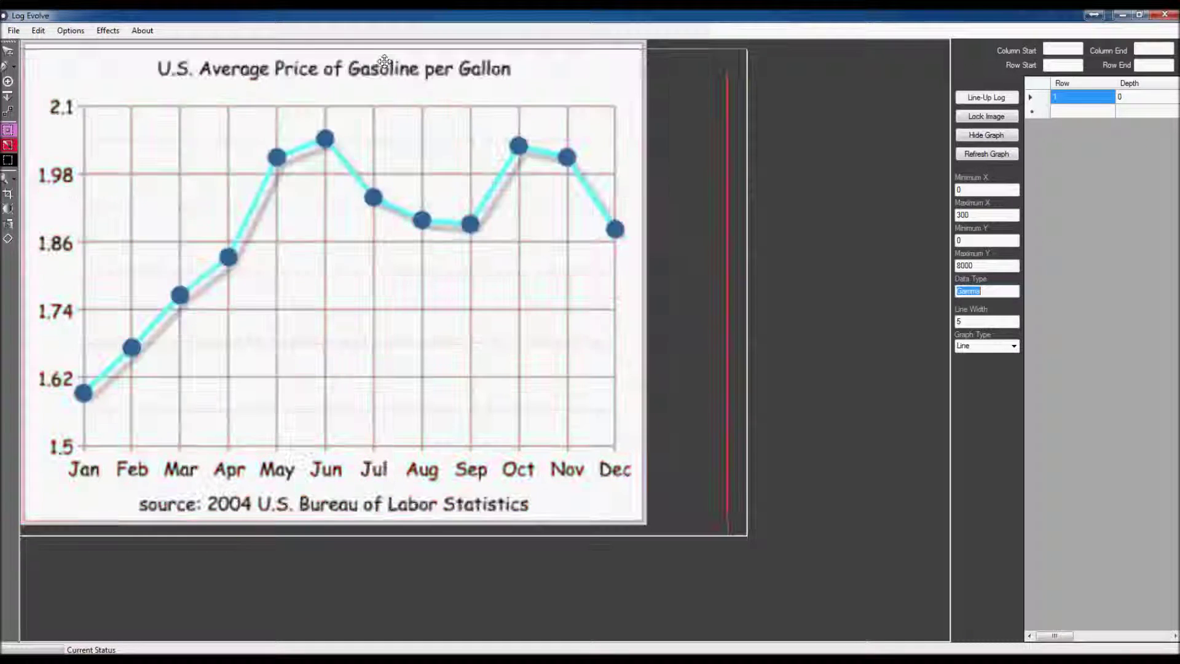
left_click_drag(396, 535, 379, 487)
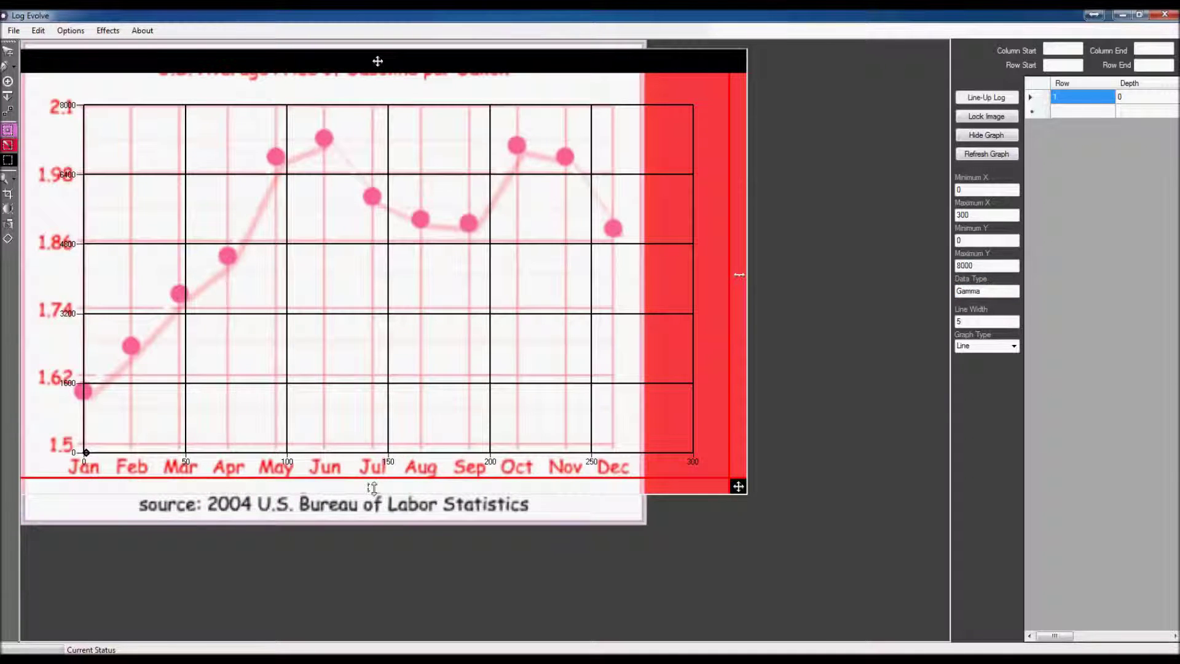
left_click_drag(372, 488, 371, 483)
left_click_drag(733, 280, 663, 283)
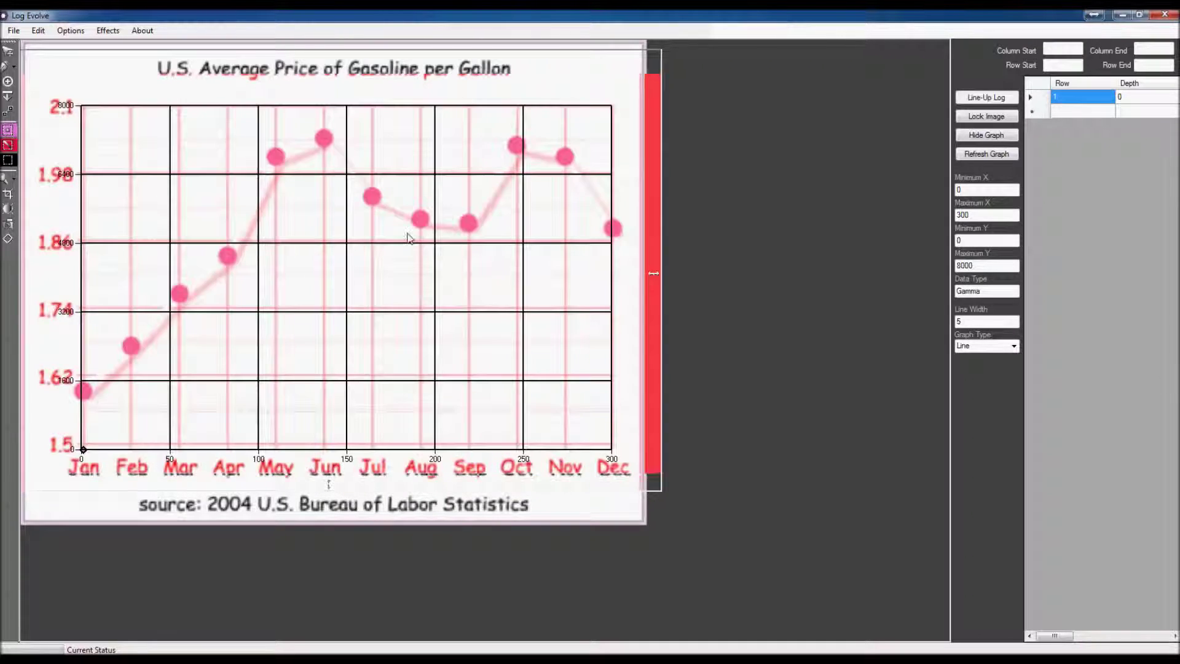
- Lock the image and set the graph range to X 1 to 12 and Y 1.5 to 2.1
left_click(982, 118)
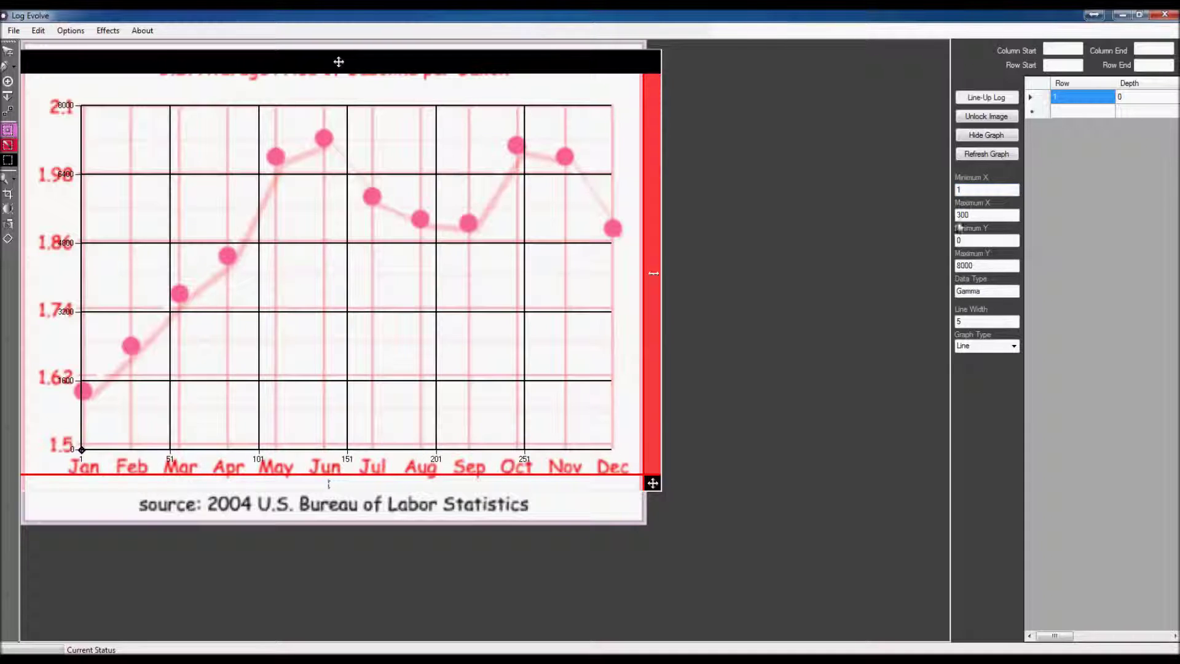
left_click(990, 215)
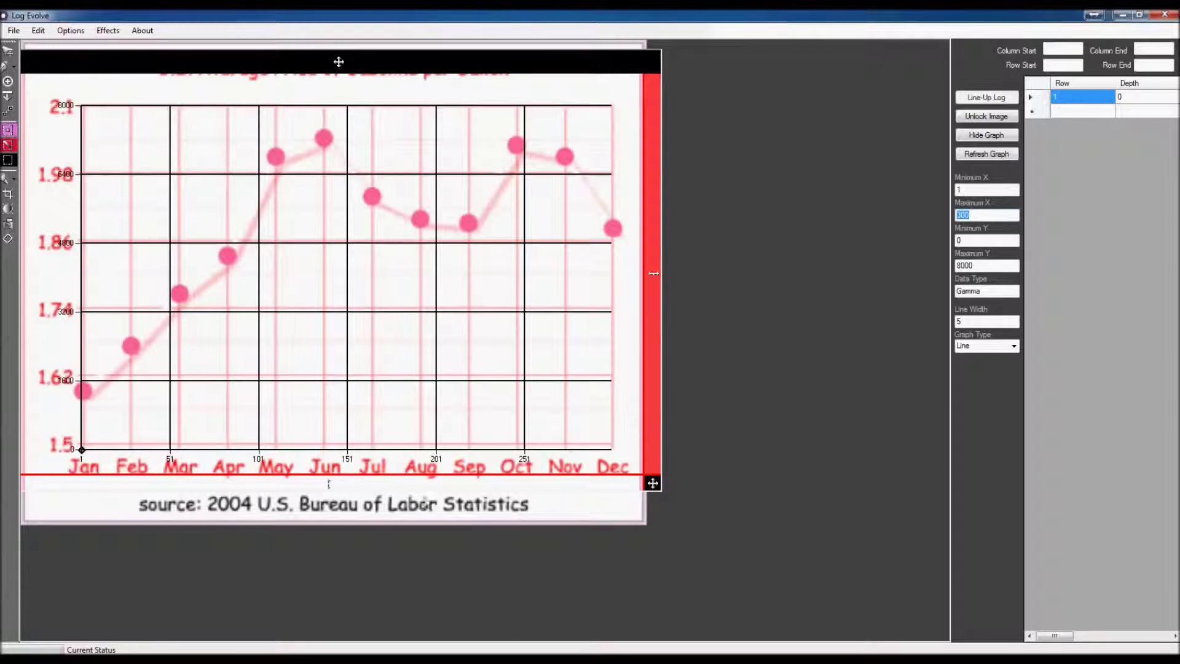
type("12")
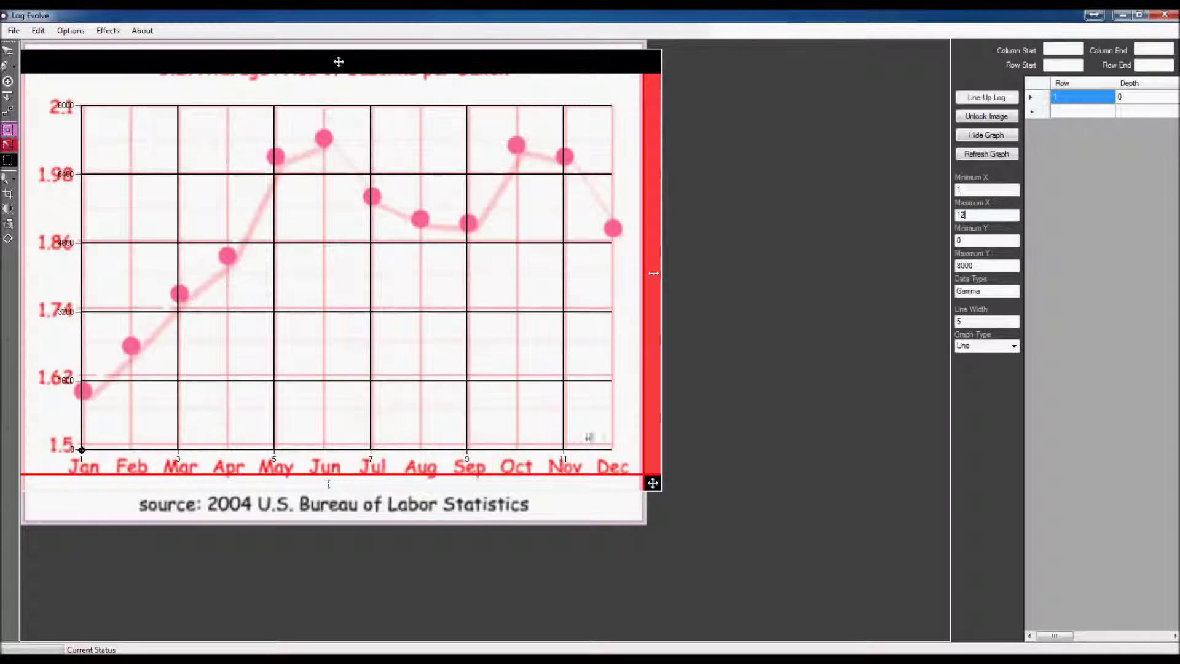
left_click(973, 240)
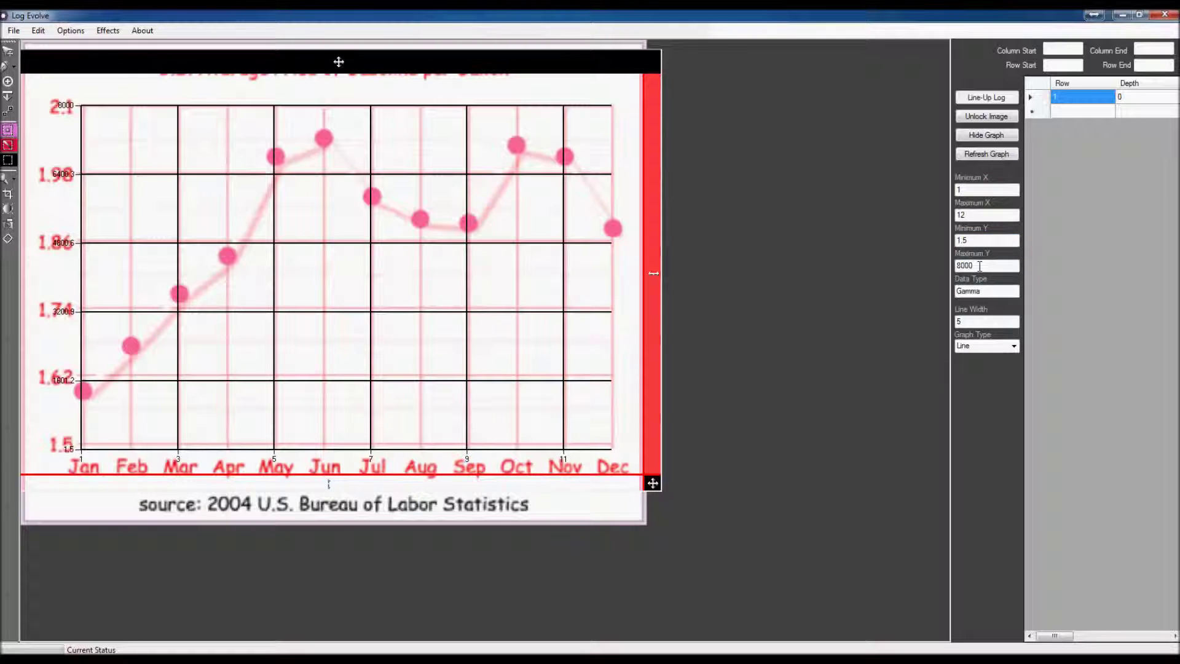
left_click_drag(990, 268, 943, 267)
type("2.1")
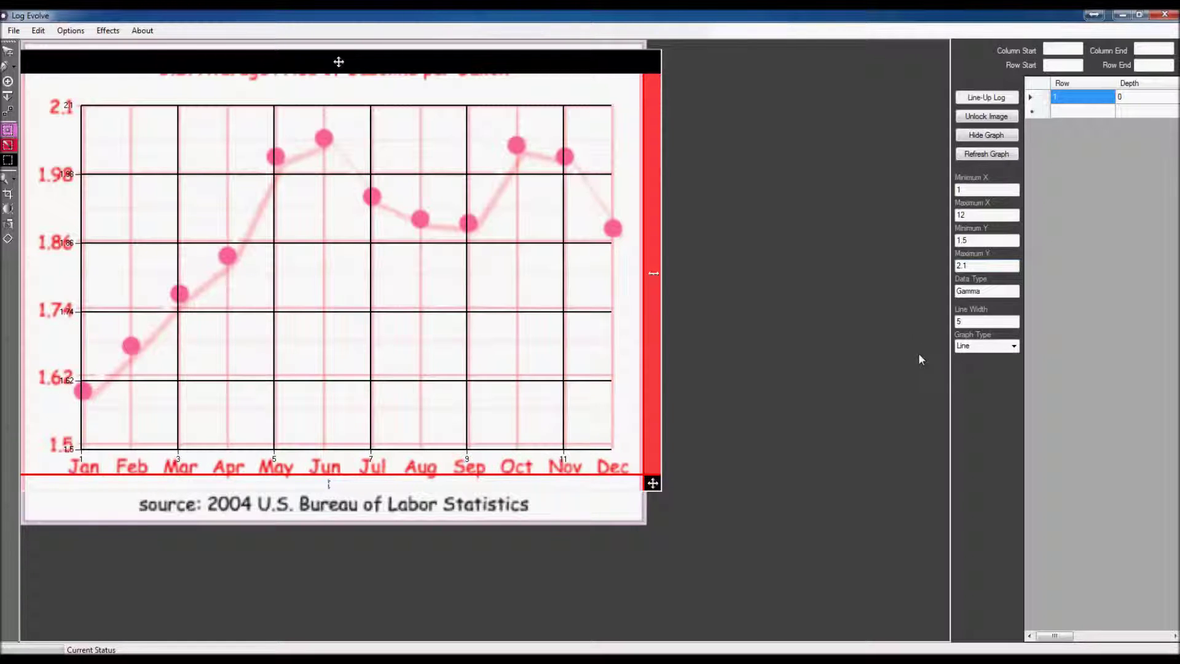
- Choose Line as the graph type
left_click(1014, 347)
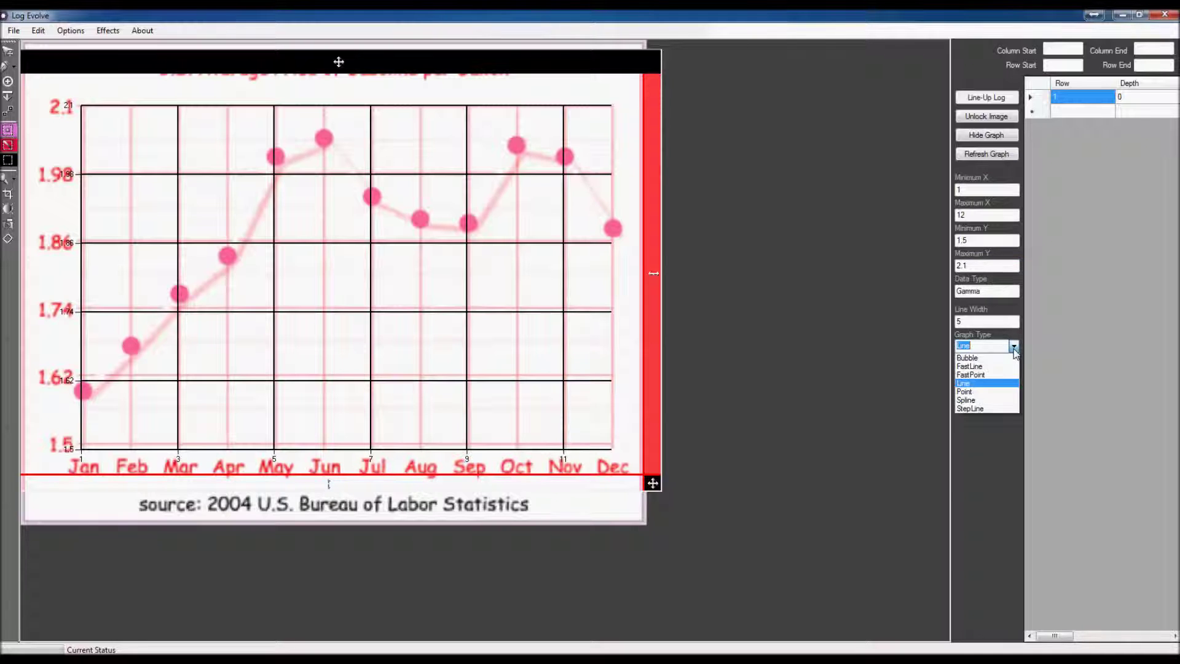
left_click(988, 384)
key("shift+Tab")
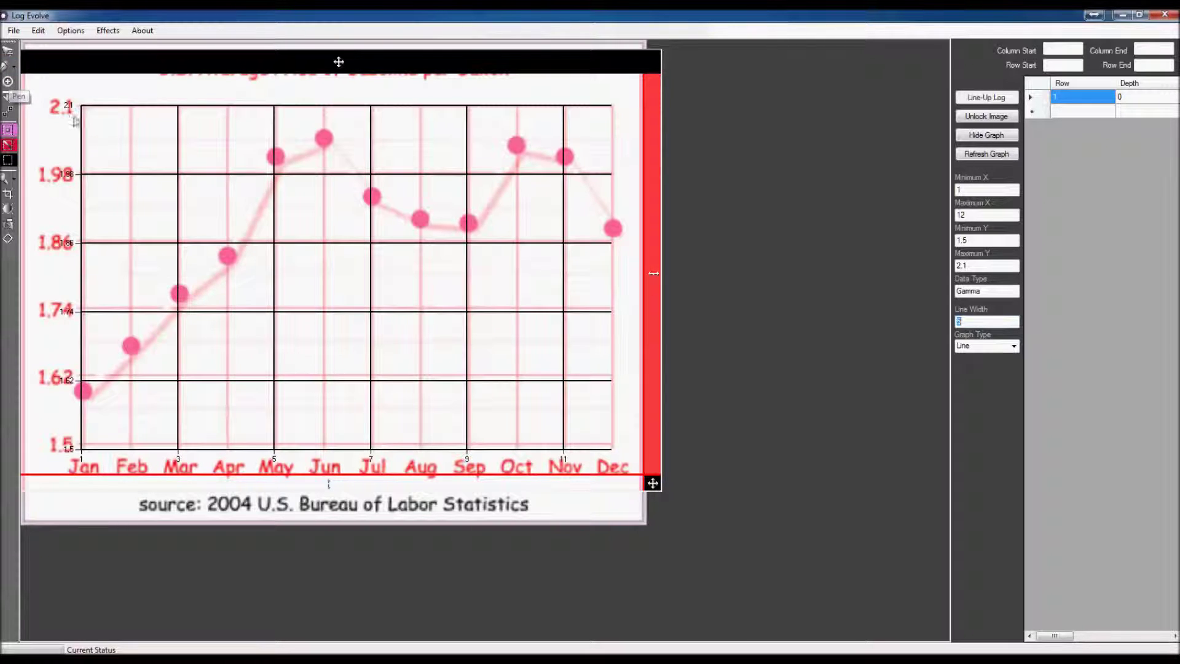
- Plot data points on the gasoline chart's January through June markers
left_click(84, 397)
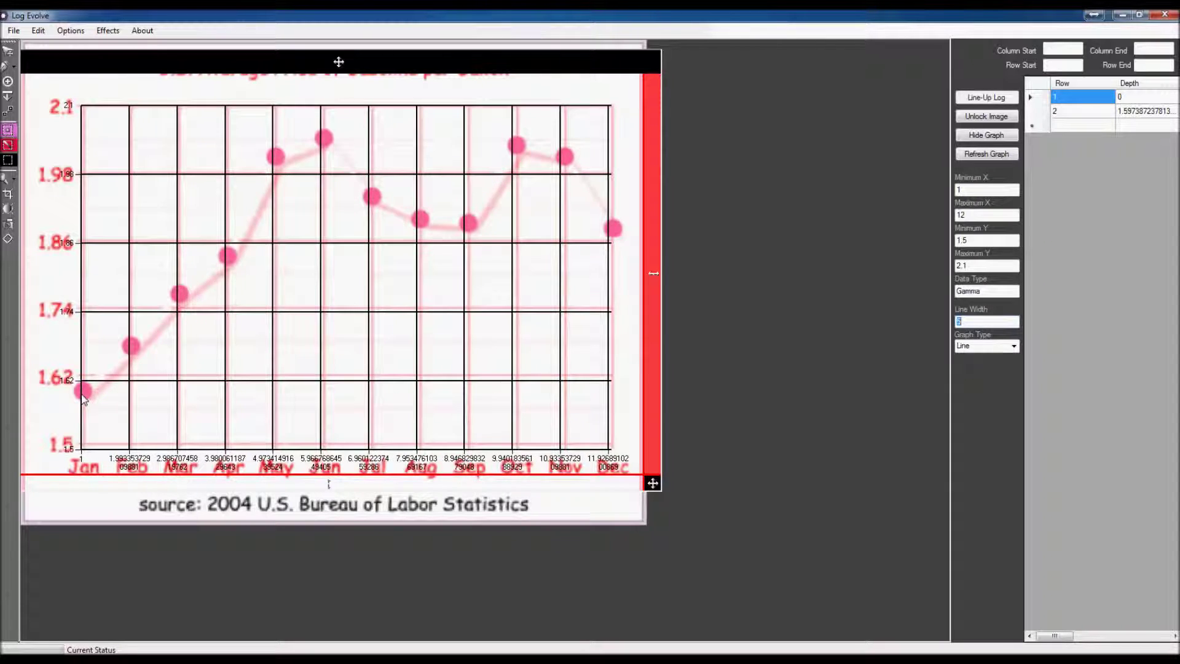
left_click(130, 346)
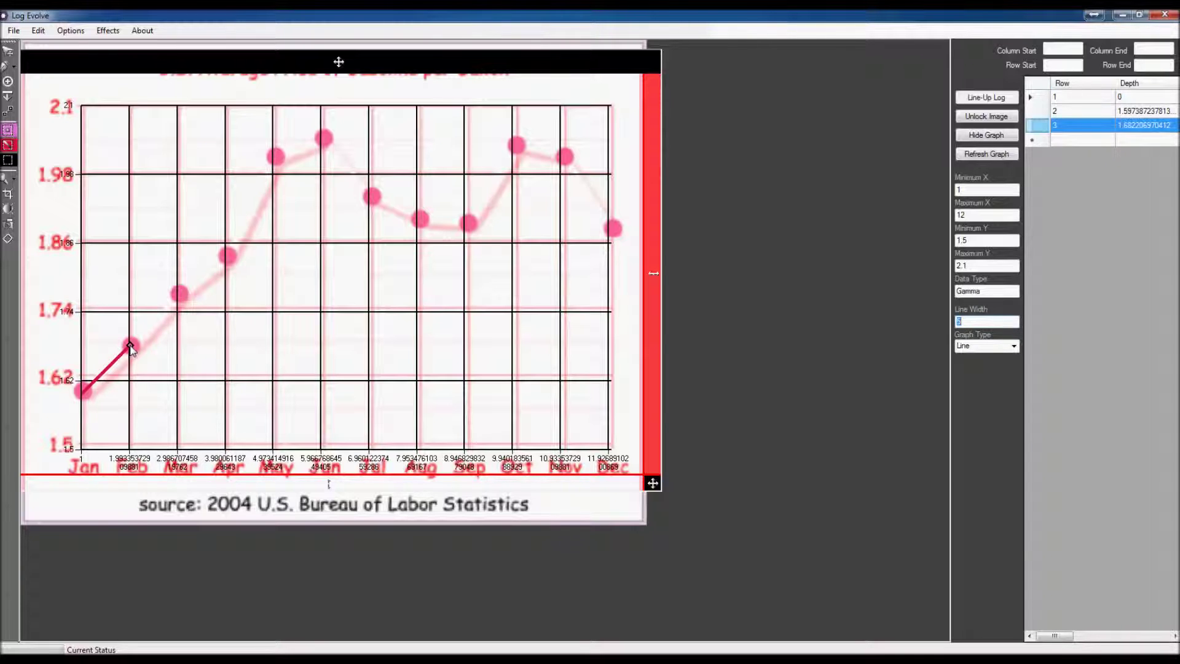
left_click(178, 295)
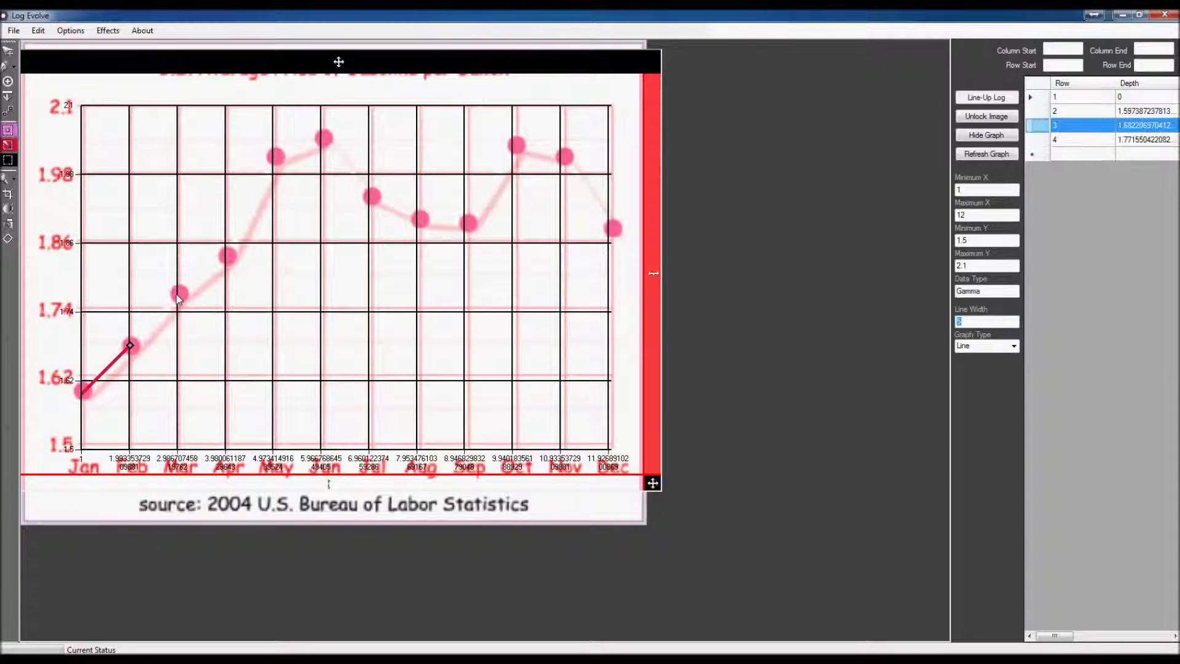
left_click(229, 255)
left_click(274, 156)
left_click(324, 138)
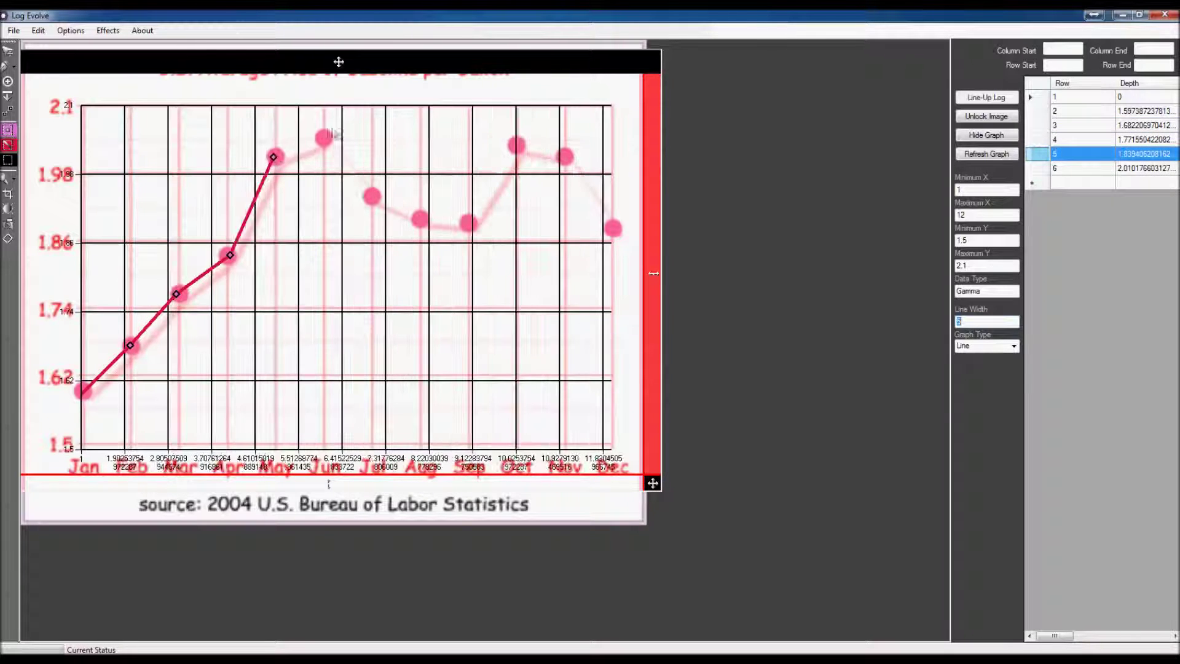
- Plot the remaining data points on the July through December markers of the gasoline chart
left_click(371, 198)
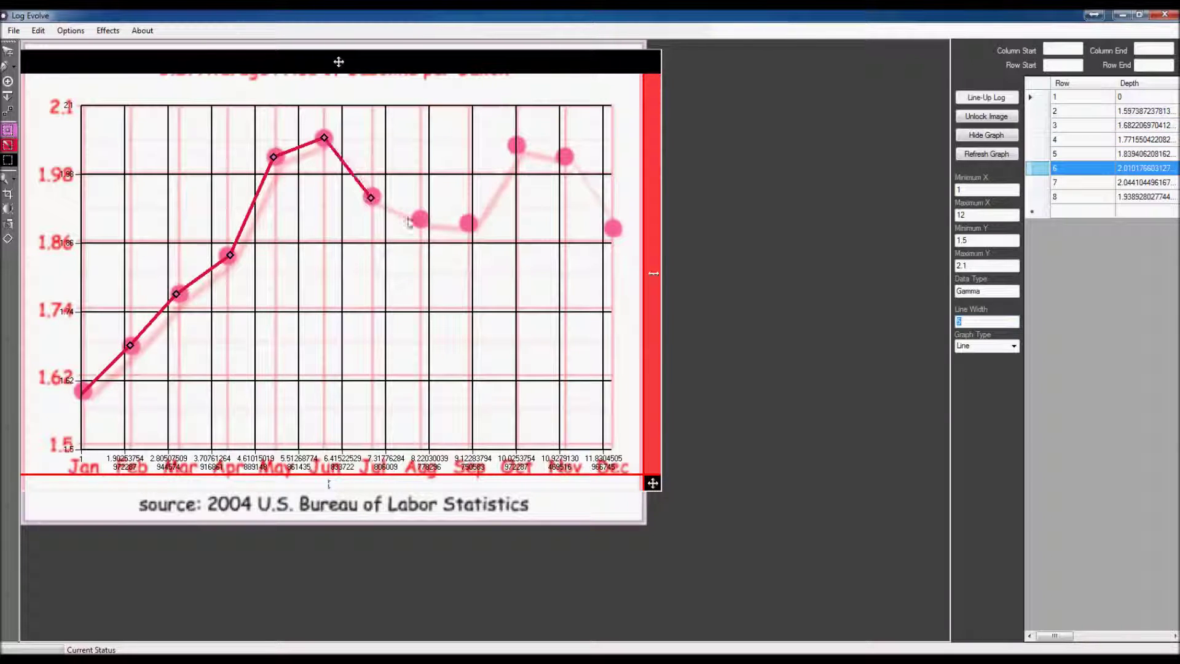
left_click(420, 219)
left_click(469, 222)
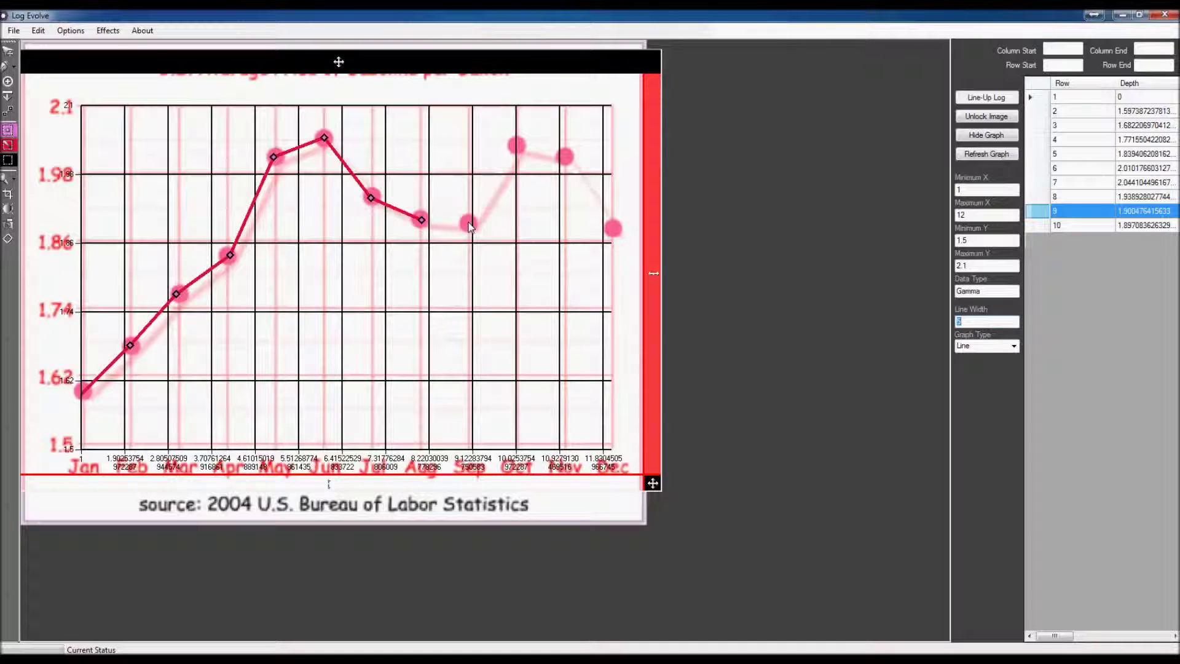
left_click(518, 147)
left_click(565, 158)
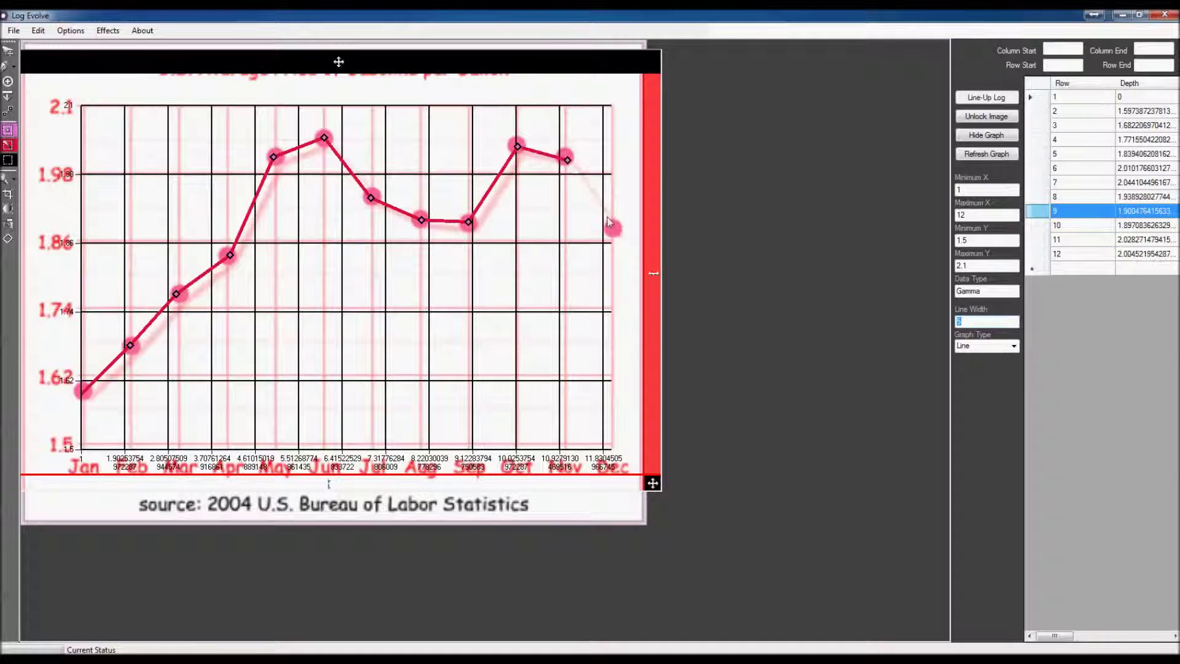
left_click(611, 226)
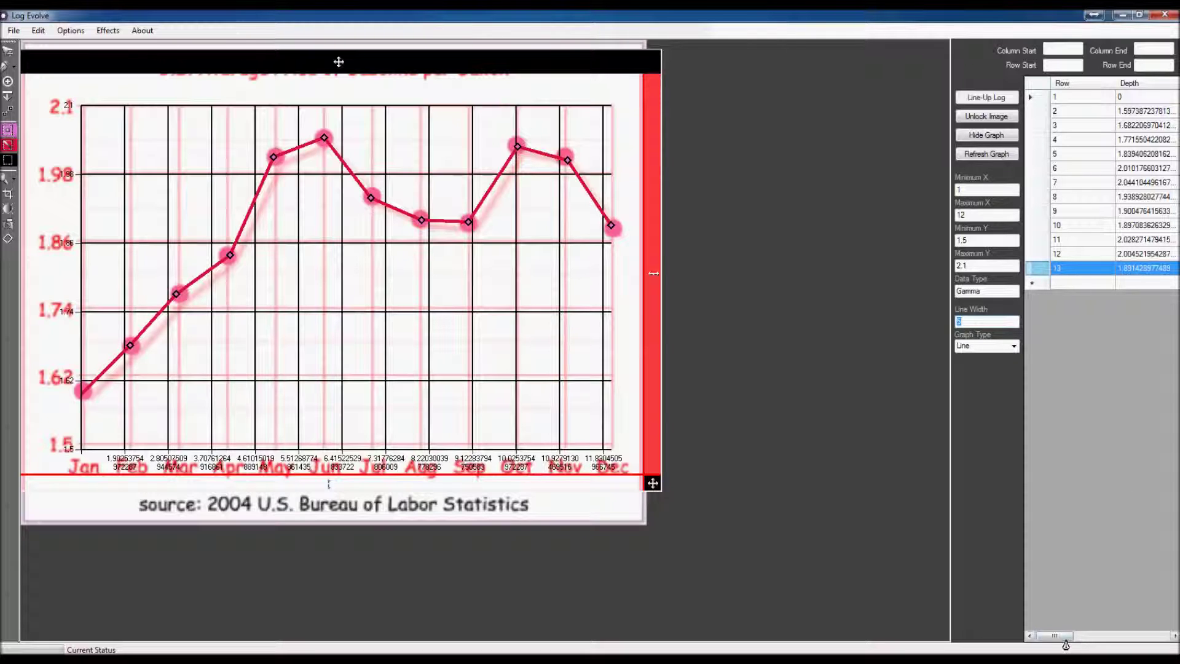
- Compare the Depth and Gamma values in the data table with plotted points such as January, June, September and November
mouse_move(1063, 637)
left_mouse_down()
mouse_move(1089, 639)
mouse_move(1067, 643)
left_mouse_up()
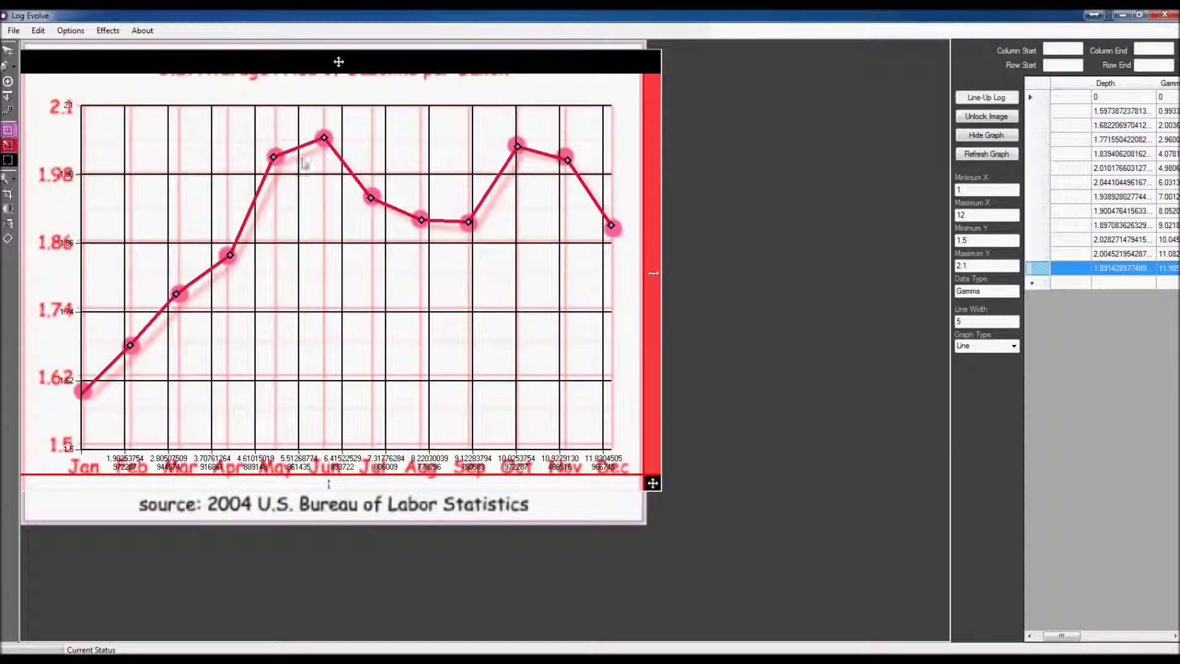
left_click(1038, 239)
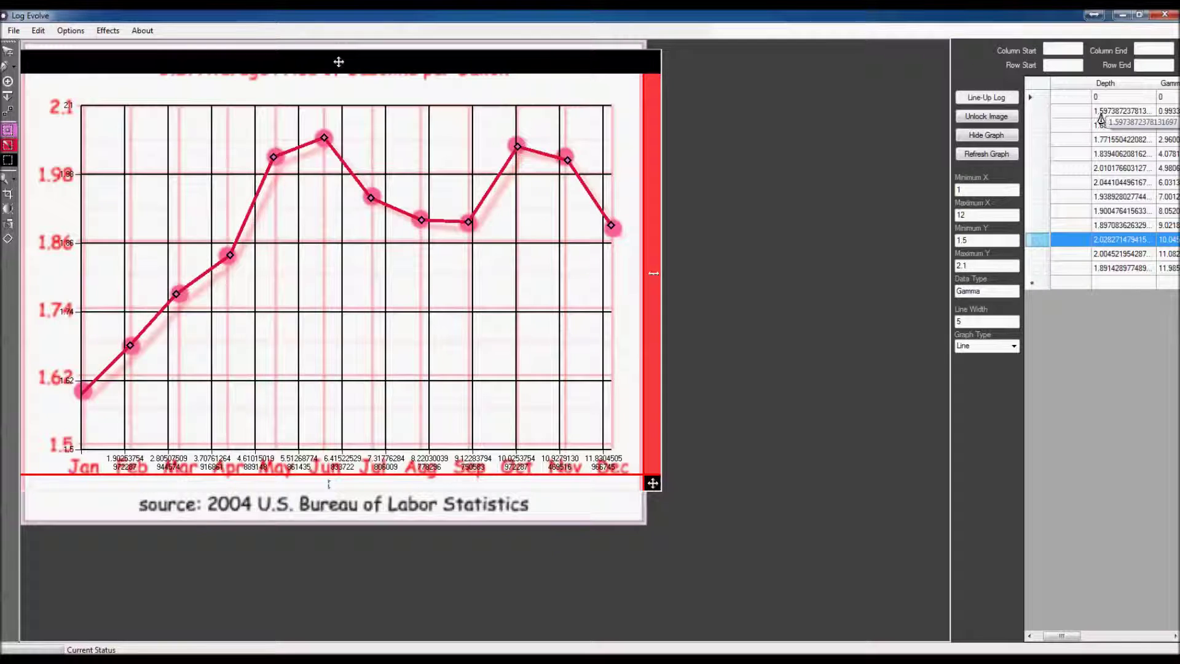
left_click(85, 399)
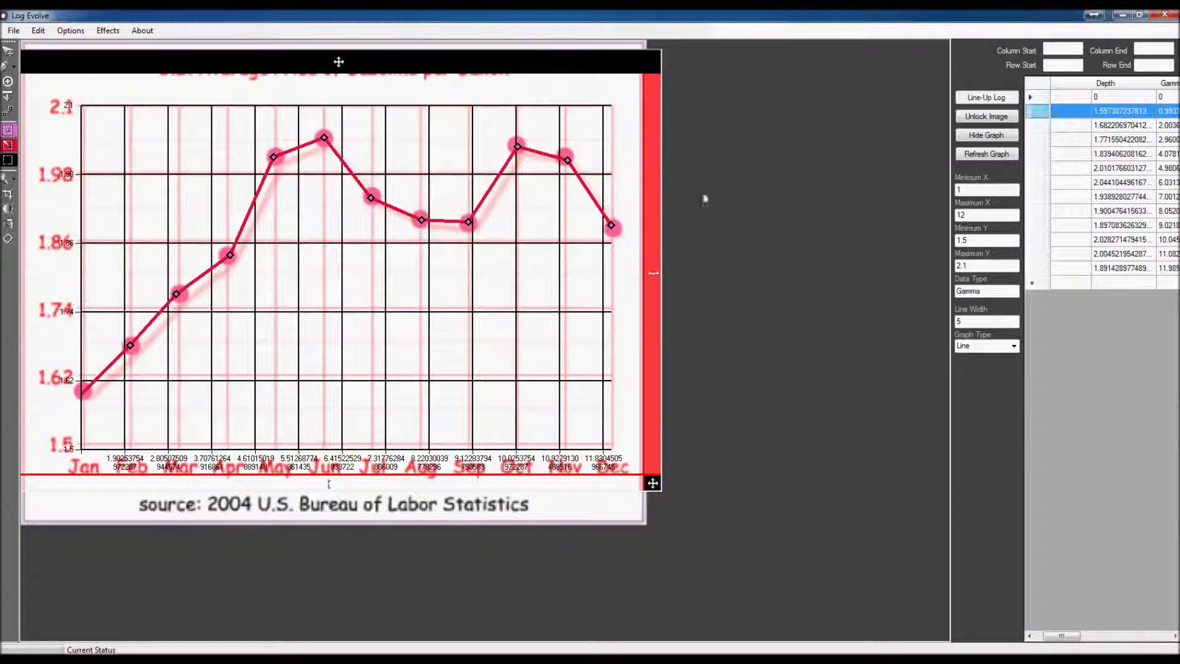
left_click(130, 365)
left_click(324, 159)
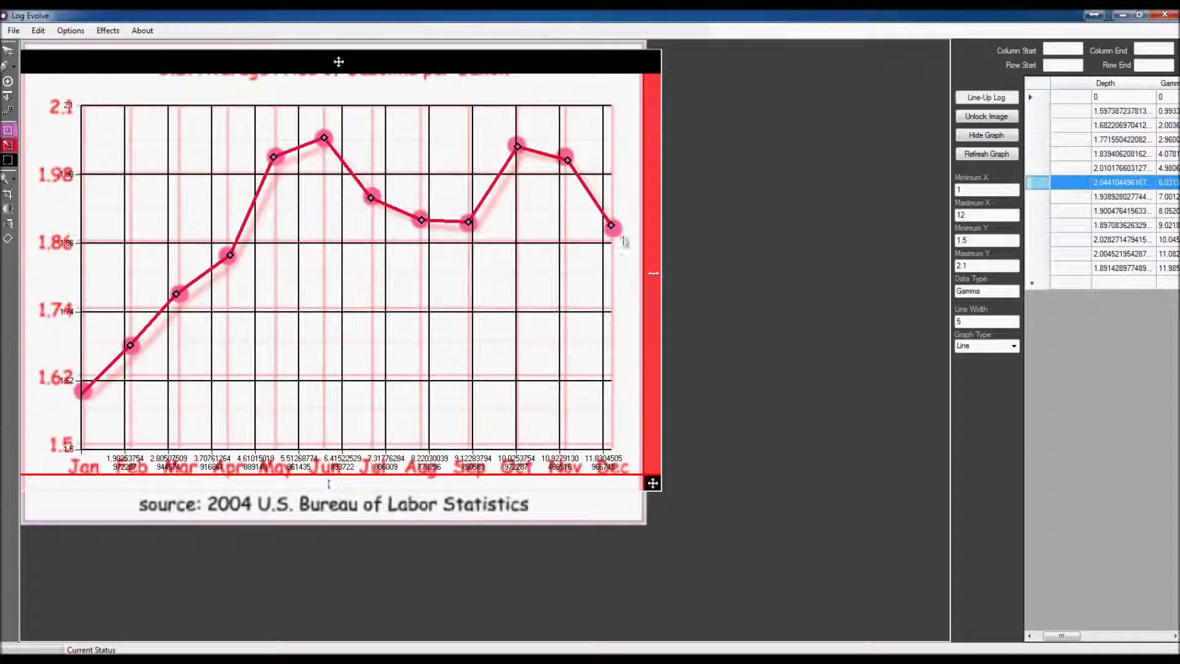
left_click(566, 163)
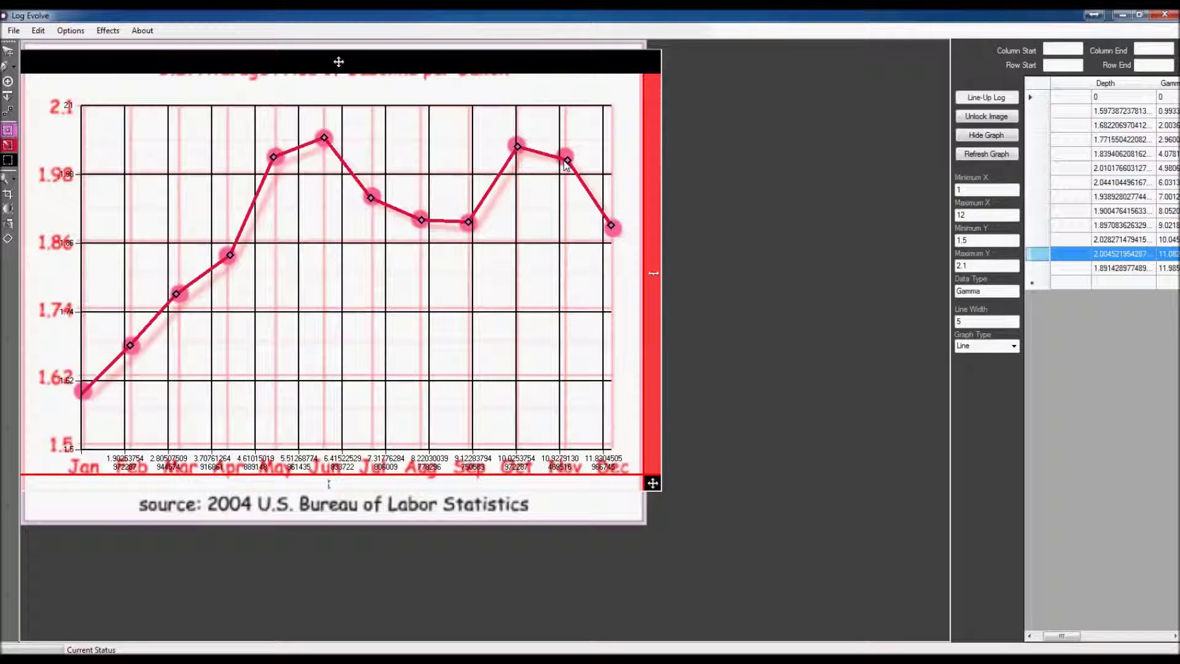
left_click(470, 223)
- Export the digitized gasoline data as an Excel file named test2 in the Test Graphs folder
left_click(72, 31)
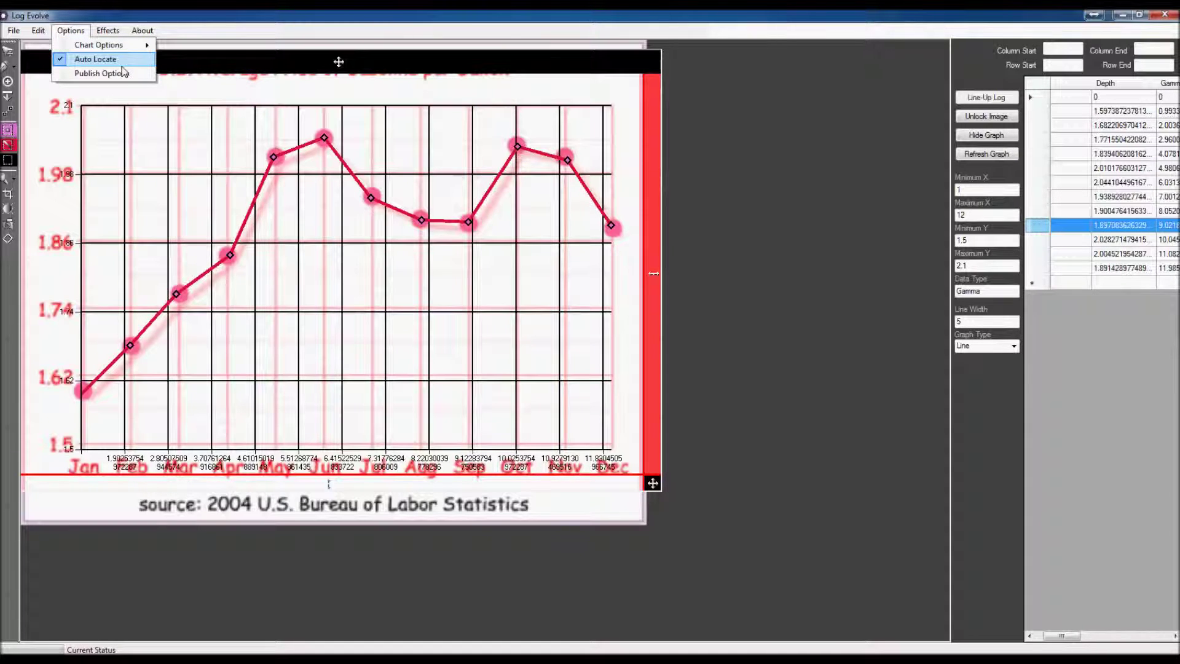
mouse_move(9, 34)
mouse_move(43, 59)
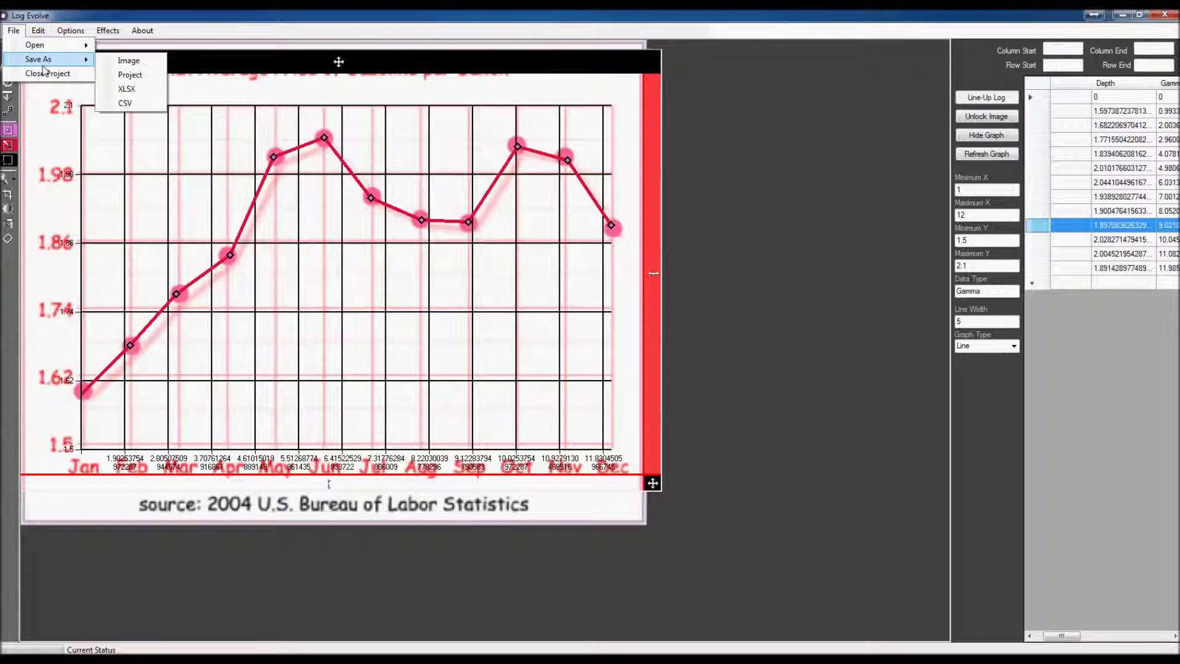
left_click(148, 97)
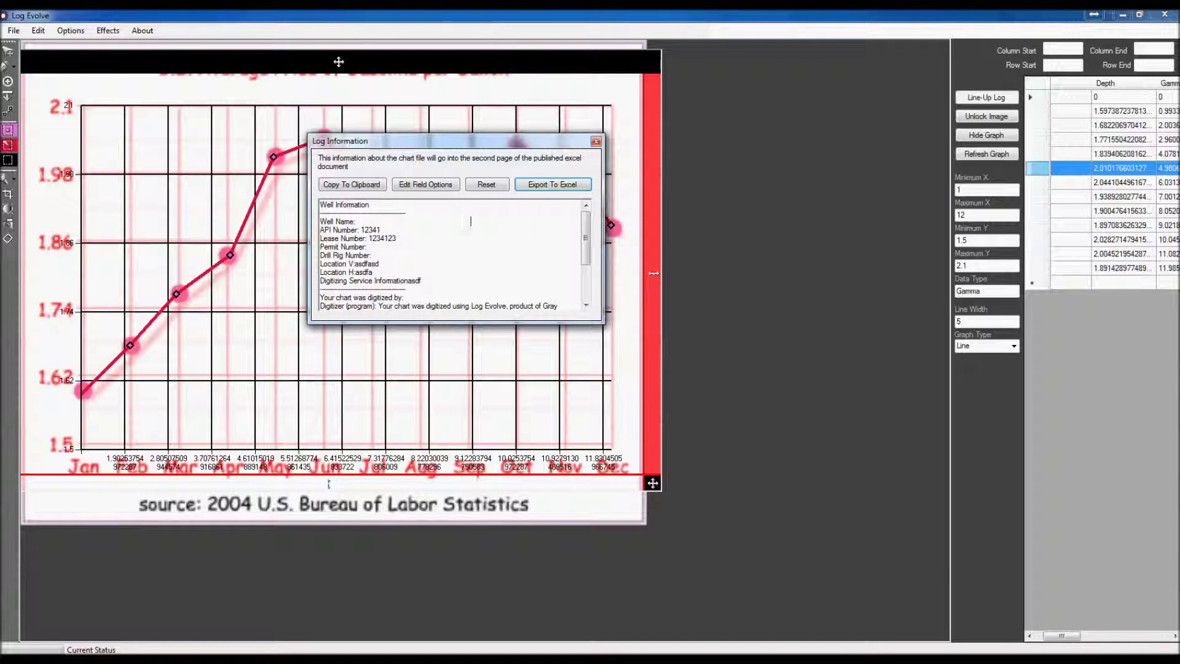
left_click(563, 186)
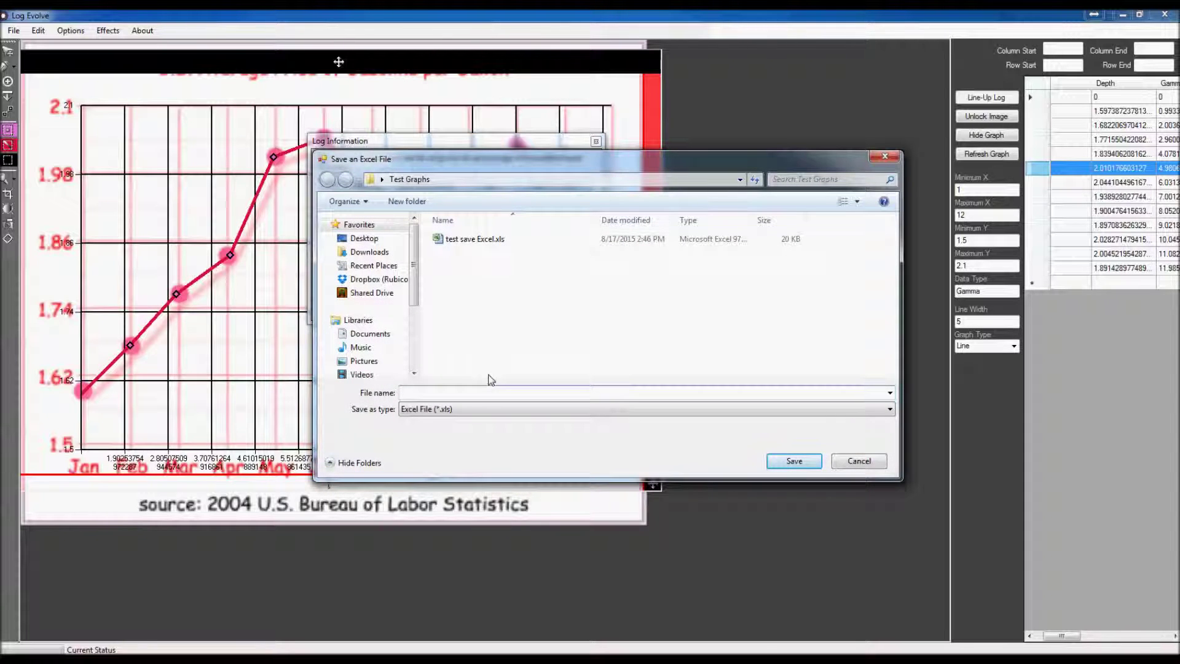
type("test2")
left_click(793, 461)
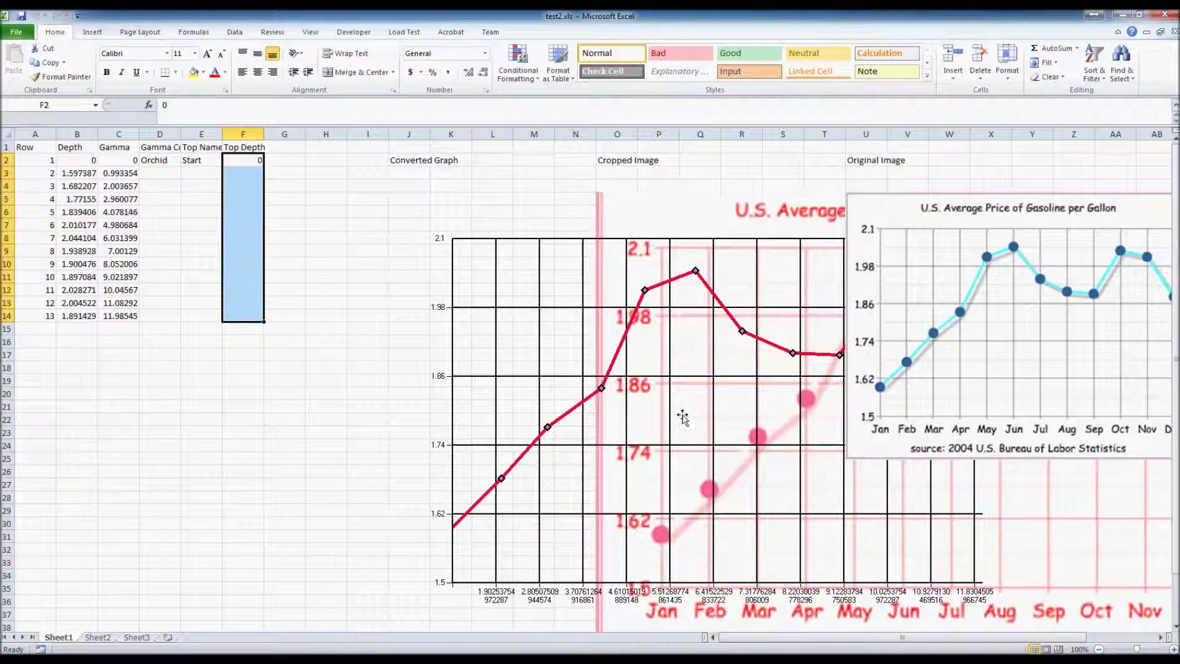
- Rearrange the converted graph and the cropped image on the exported worksheet, and return to Log Evolve
left_click_drag(358, 368, 358, 369)
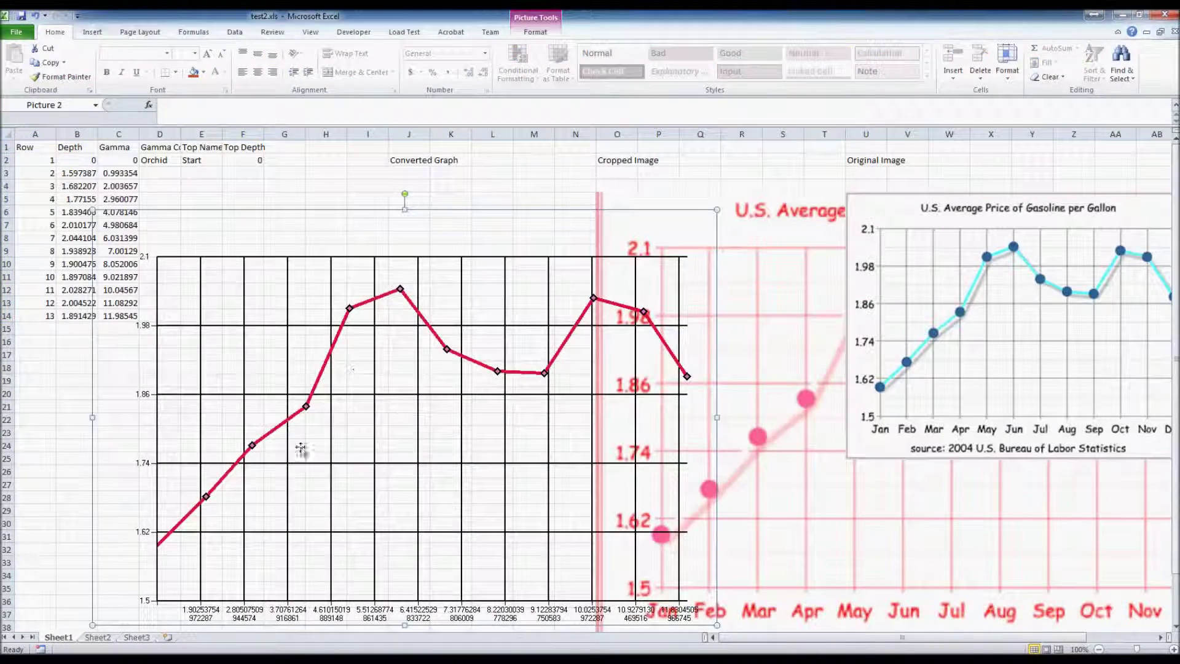
left_click(875, 518)
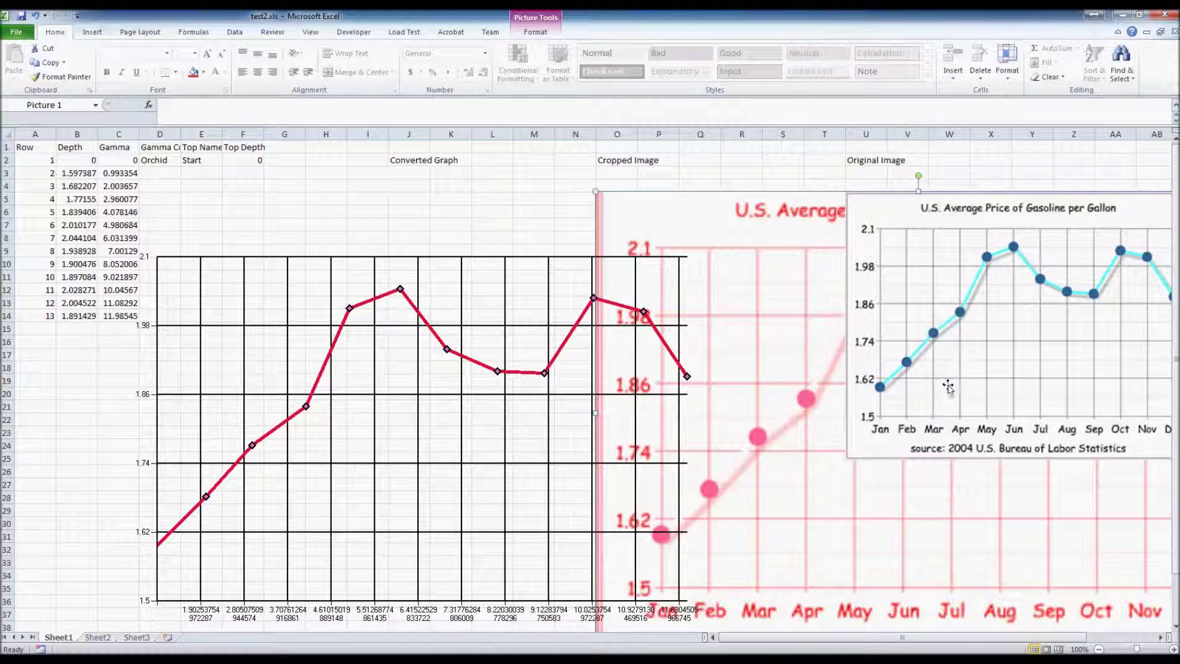
left_click_drag(913, 512, 676, 511)
left_click_drag(753, 477, 829, 494)
left_click_drag(658, 520, 599, 518)
left_click_drag(245, 408, 377, 427)
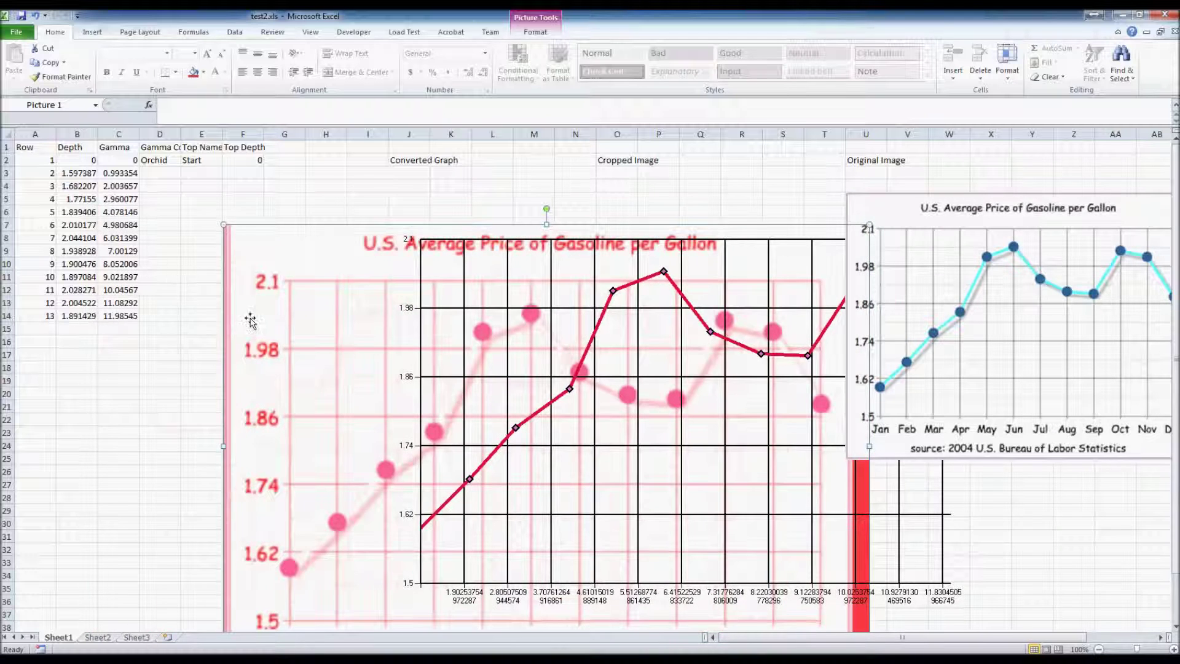
left_click(1123, 15)
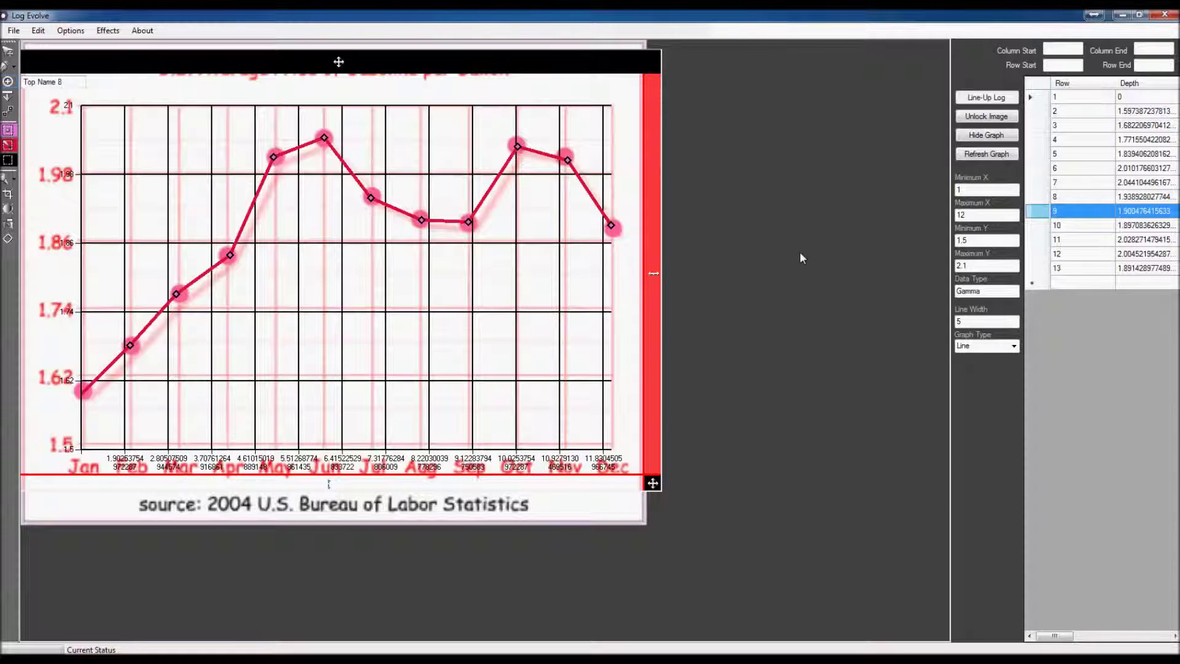
- Try the Bubble, FastLine and FastPoint graph types on the plotted gasoline data
left_click(1013, 346)
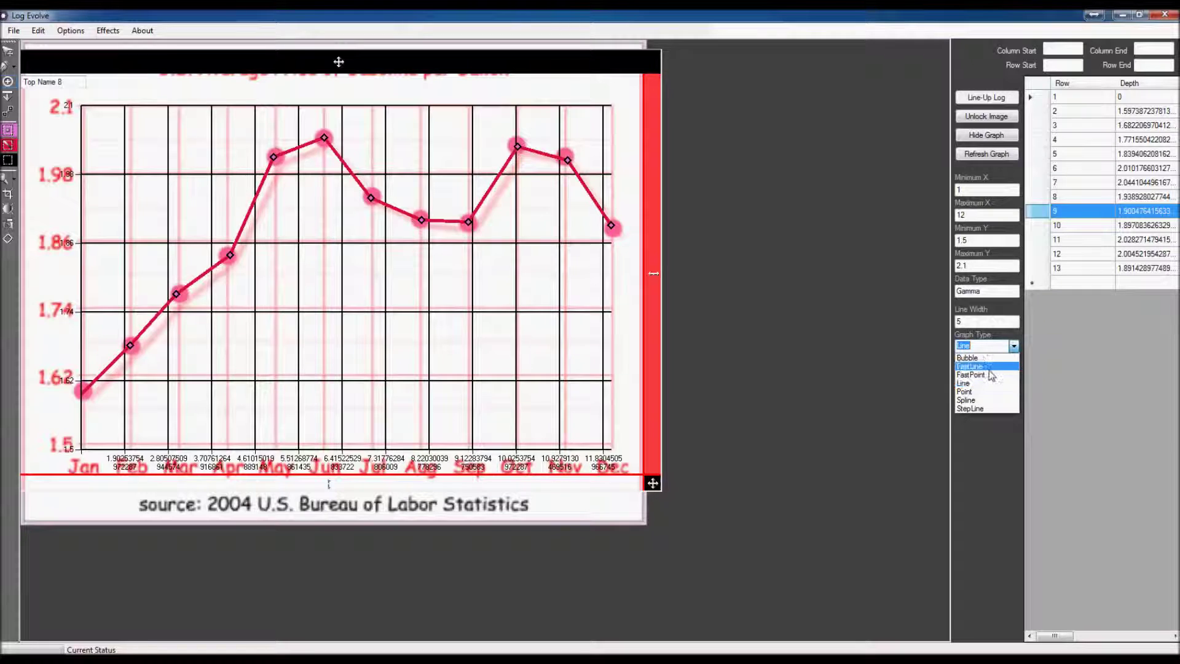
left_click(996, 358)
left_click_drag(967, 321, 945, 310)
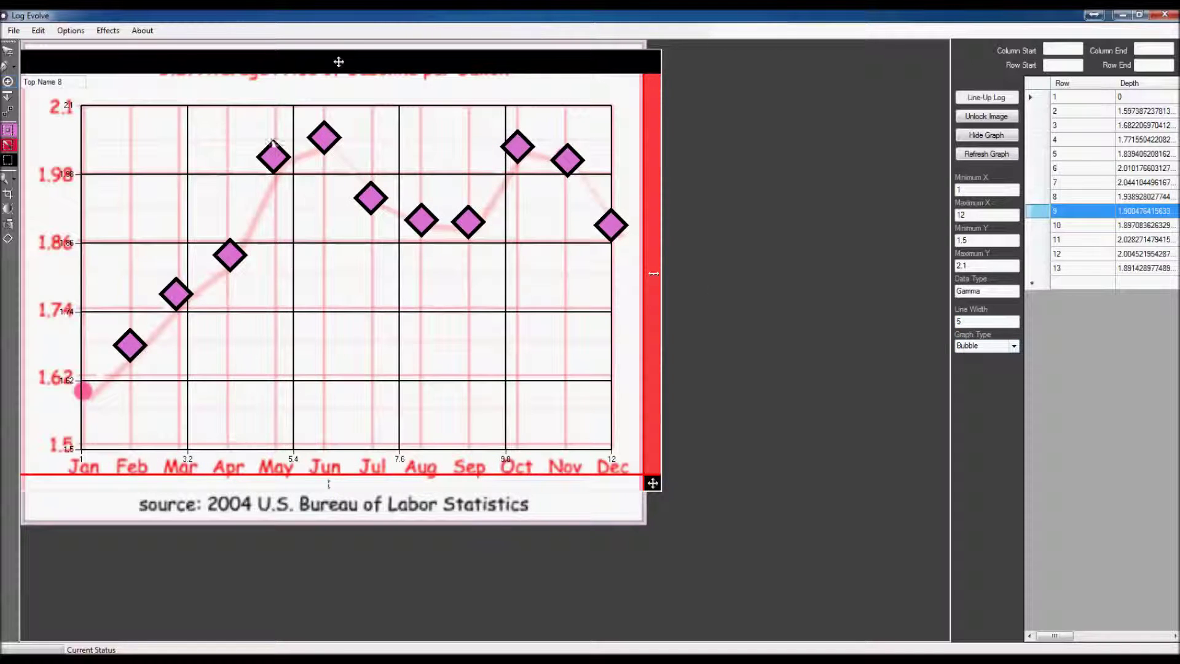
left_click(1014, 346)
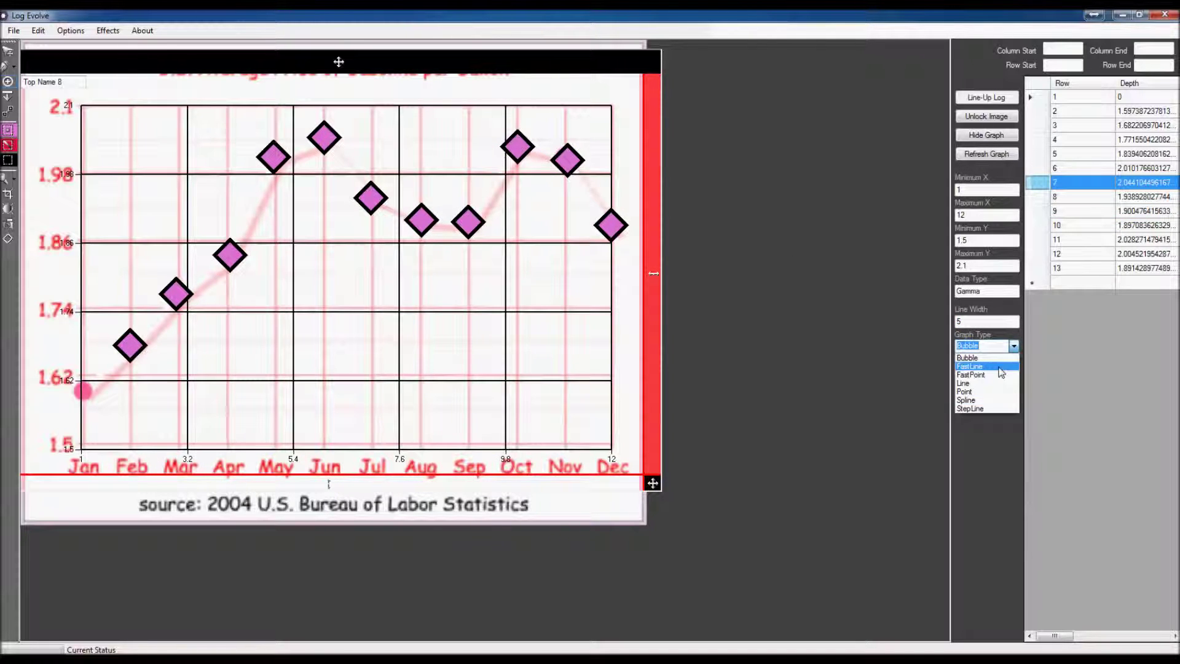
left_click(974, 366)
left_click(1013, 346)
left_click(998, 375)
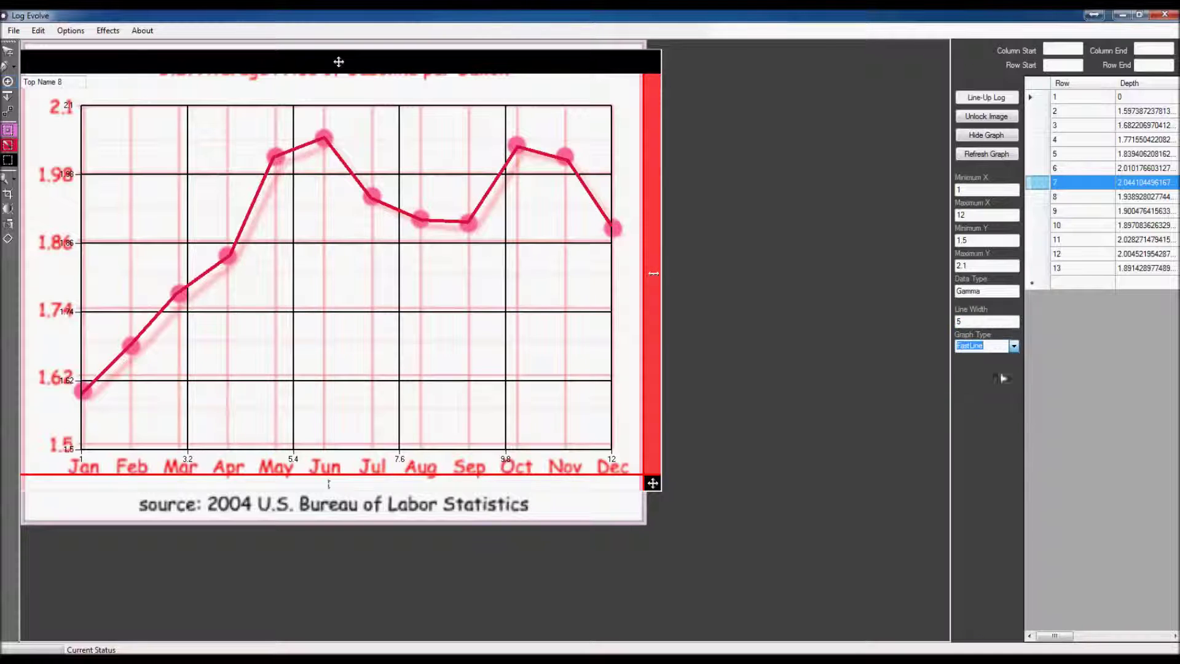
- Show the gasoline data as Point and Spline graphs, ending with the StepLine graph type
left_click(1013, 346)
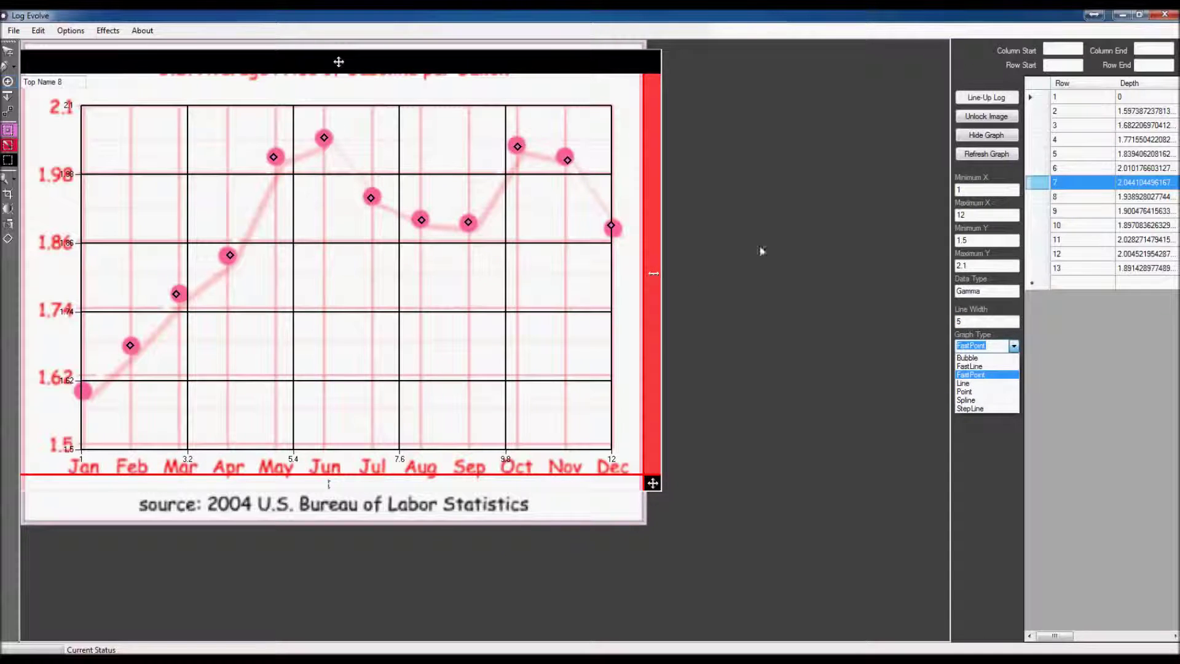
left_click(980, 397)
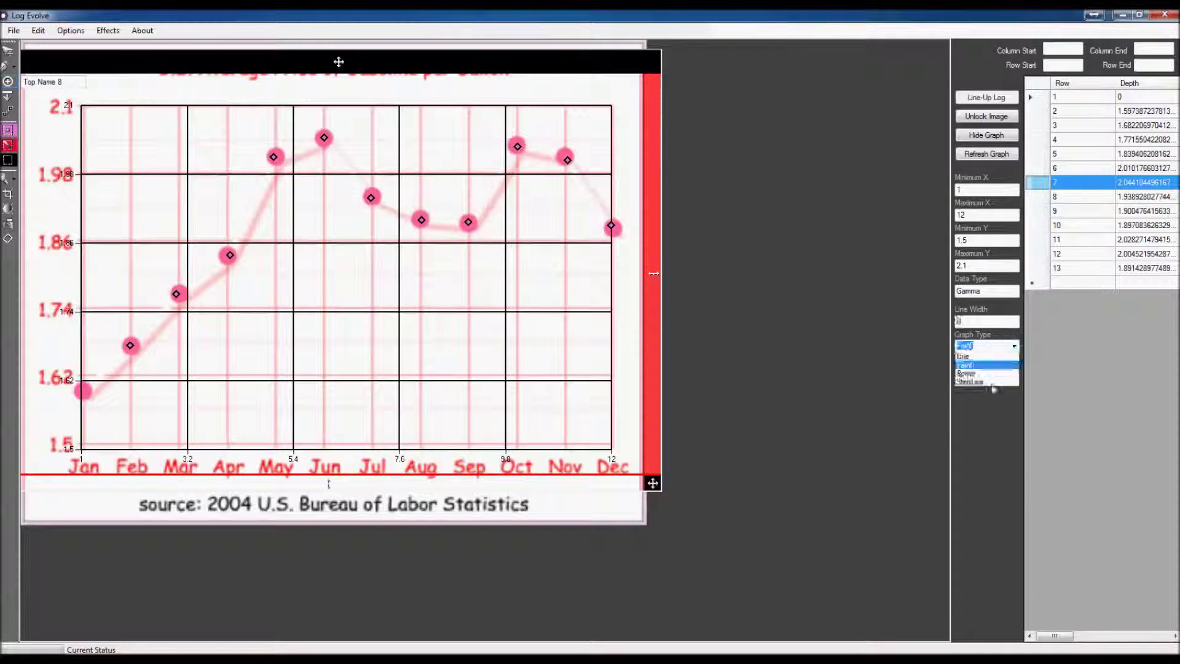
left_click(1014, 346)
left_click(979, 408)
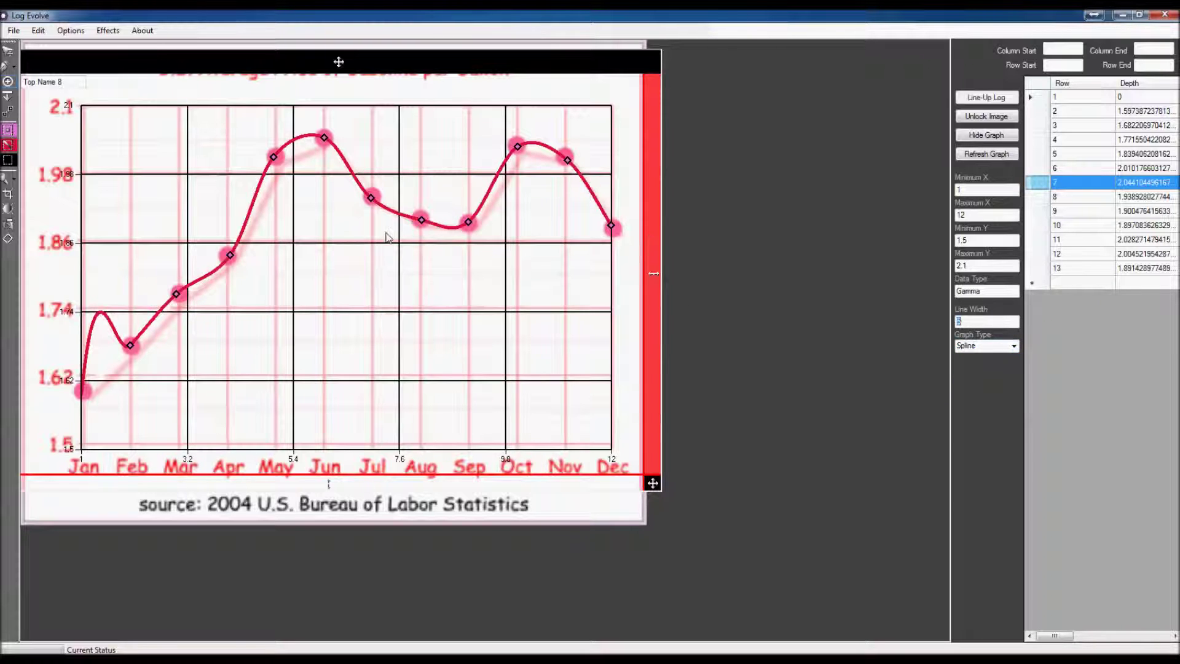
left_click(1014, 346)
left_click(984, 409)
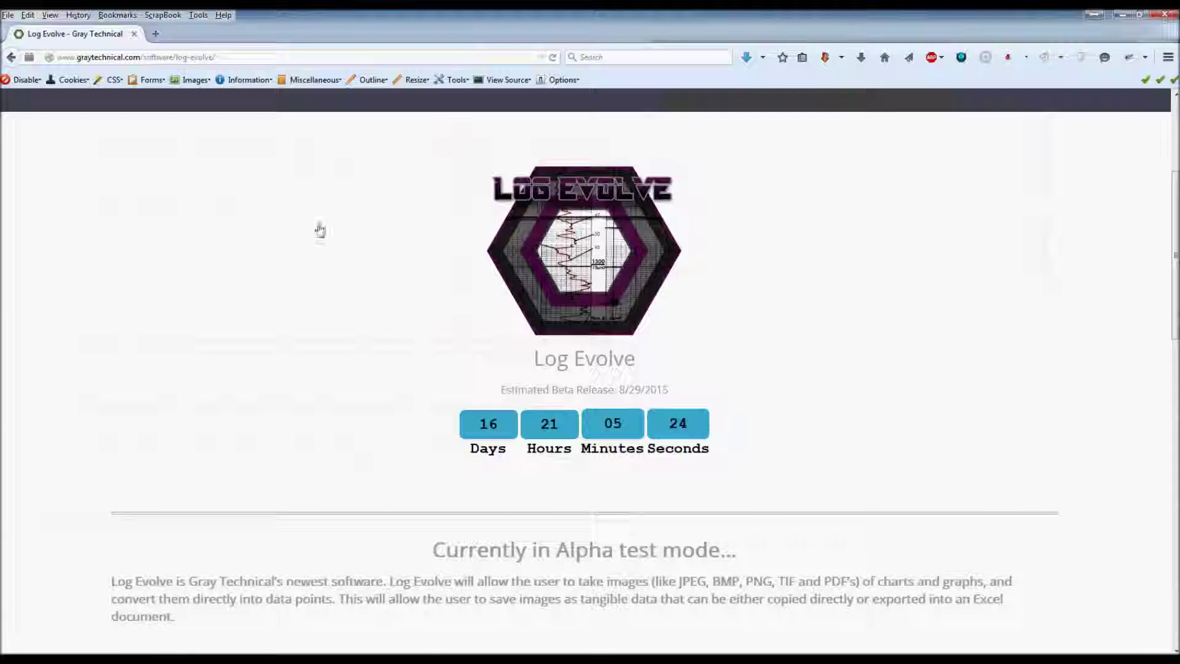
- Review the Log Evolve product page in the browser, including its logo, beta release countdown, feature descriptions and trial information
scroll(448, 286, "up", 4)
mouse_move(950, 229)
left_click(952, 268)
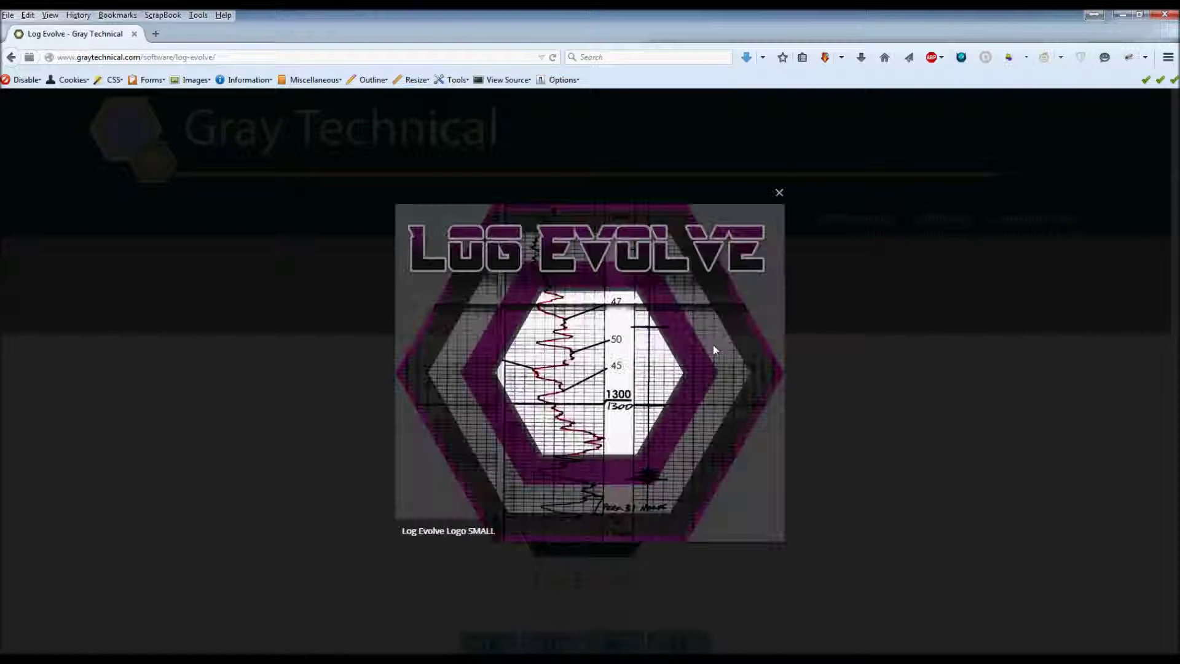
left_click(773, 194)
scroll(740, 413, "down", 5)
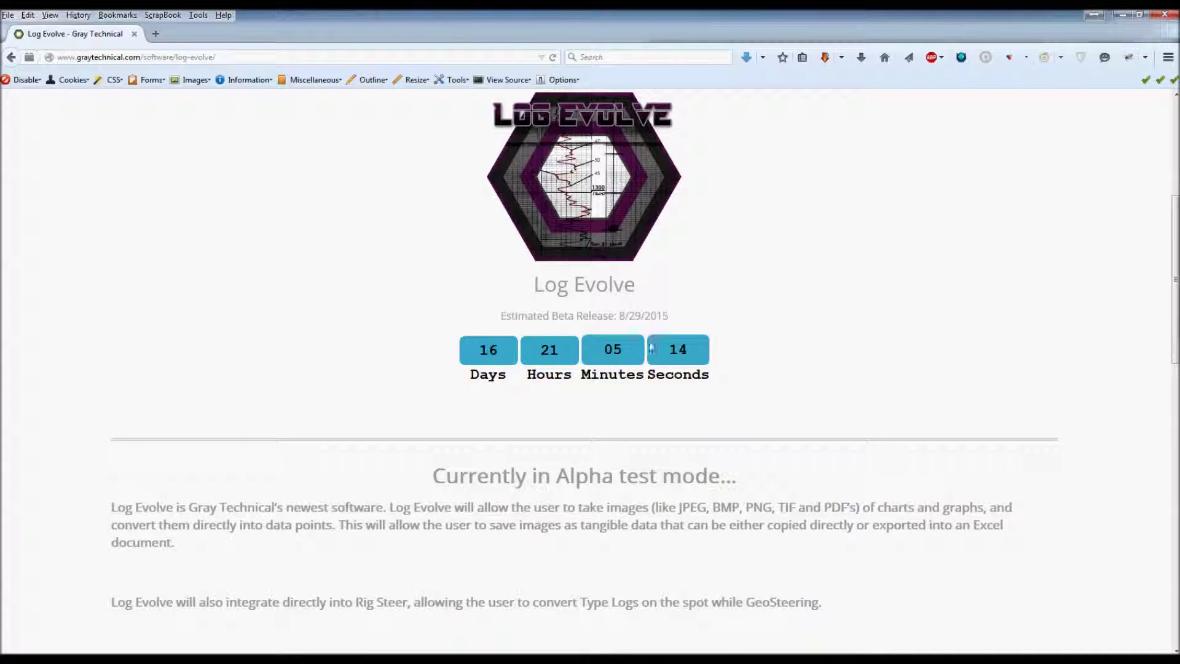
scroll(795, 469, "down", 10)
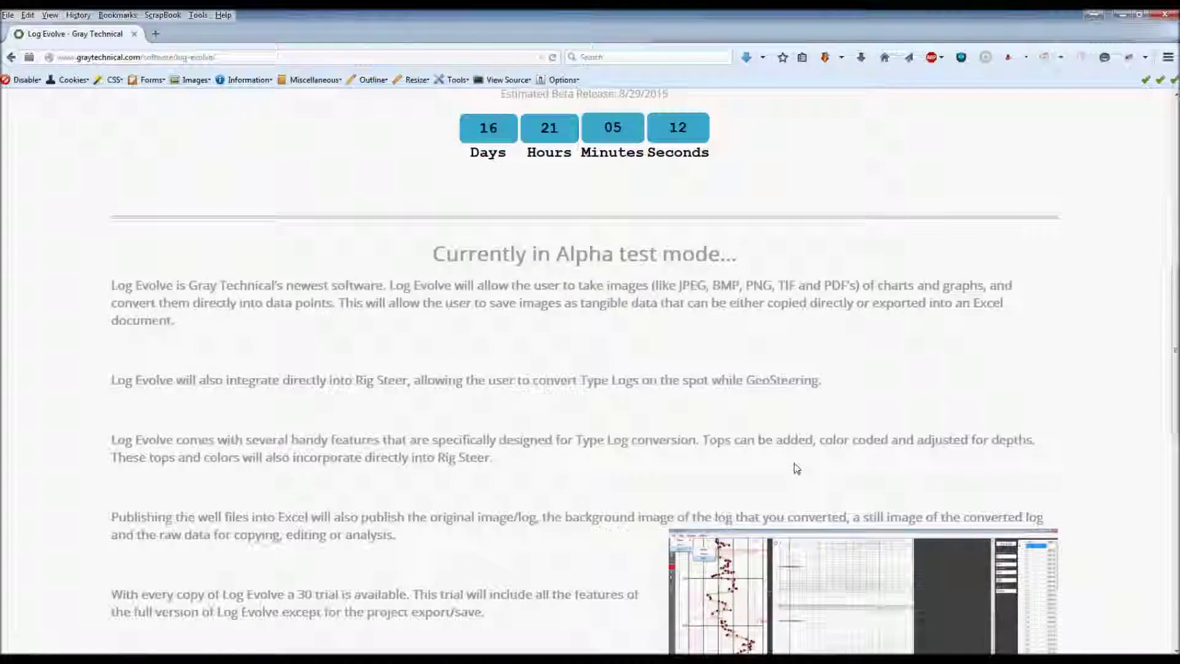
scroll(795, 469, "up", 10)
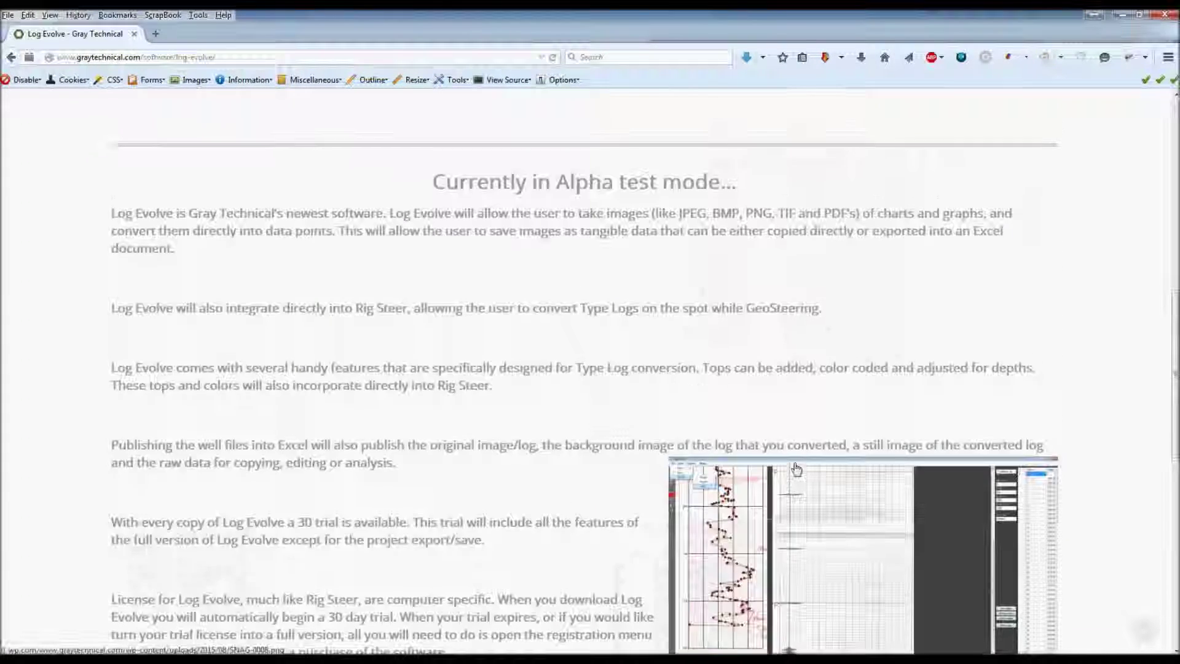
scroll(795, 468, "up", 5)
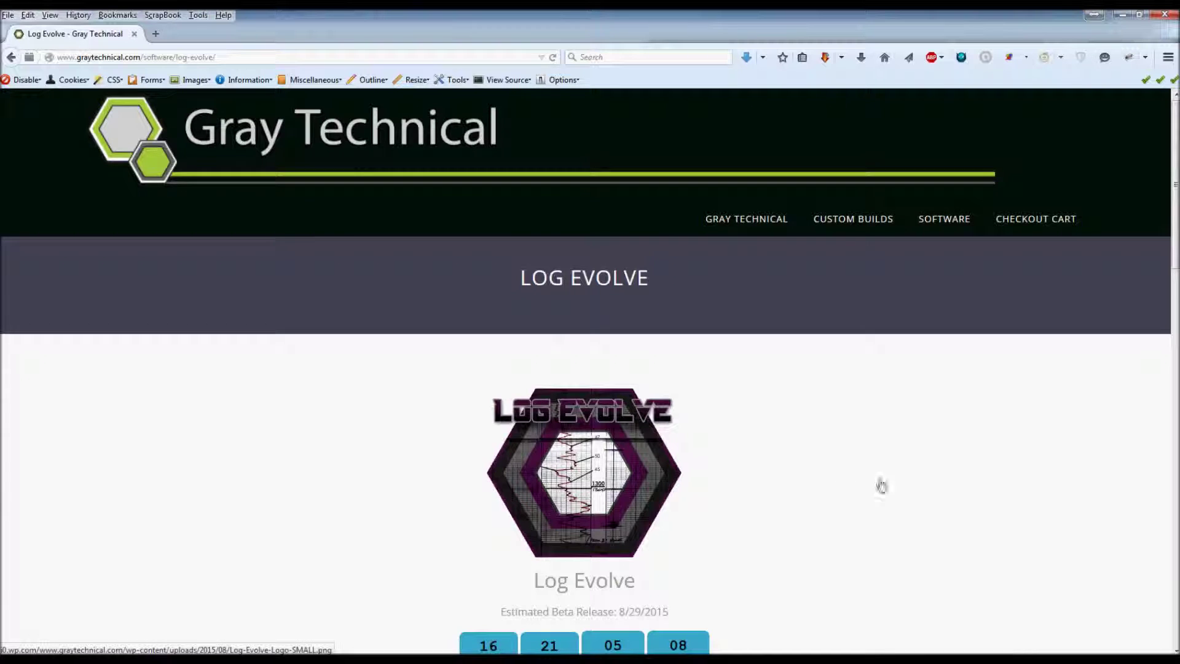